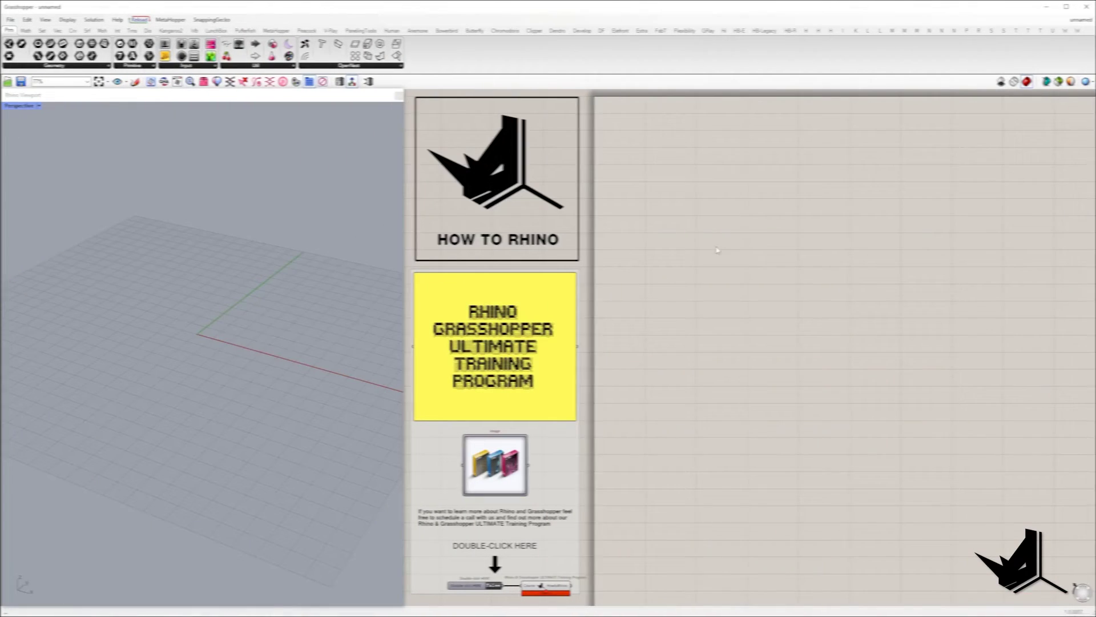
# - Add a Point parameter to the canvas and assign it one point picked on the construction plane between the two axes
pyautogui.write('pt')
pyautogui.click(757, 371)
pyautogui.moveTo(283, 294); pyautogui.dragTo(286, 327, button='right')
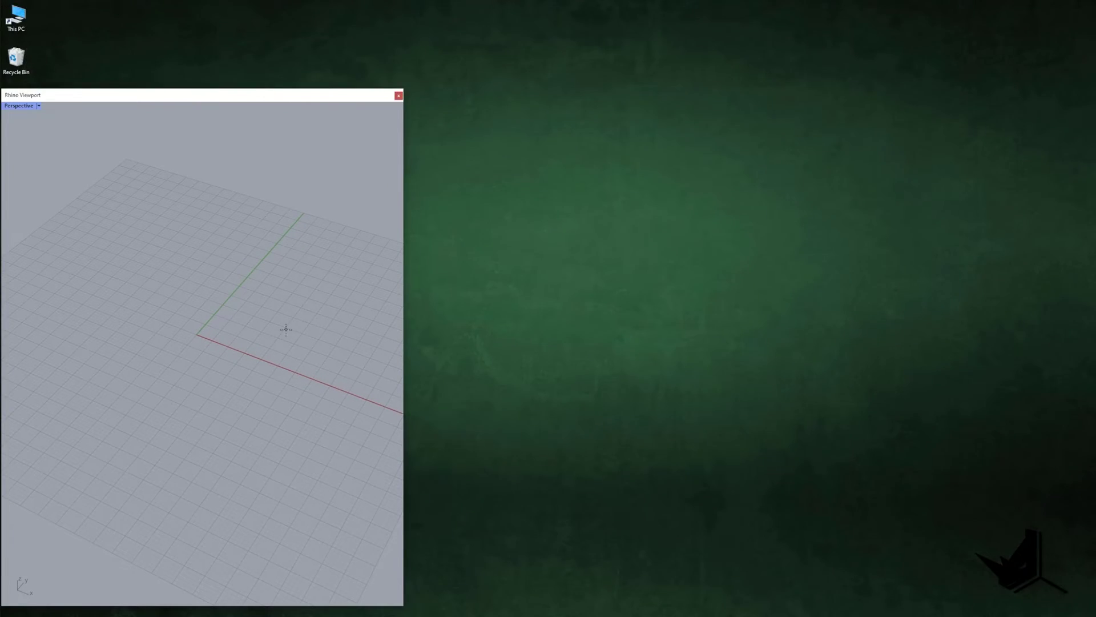
pyautogui.click(286, 329)
# - Add a Rectangle component with the point as its base plane and place it well away from the Point parameter
pyautogui.moveTo(805, 265); pyautogui.dragTo(577, 259, button='right')
pyautogui.doubleClick(549, 237)
pyautogui.write('rec')
pyautogui.click(532, 192)
pyautogui.scroll(4, 531, 227)
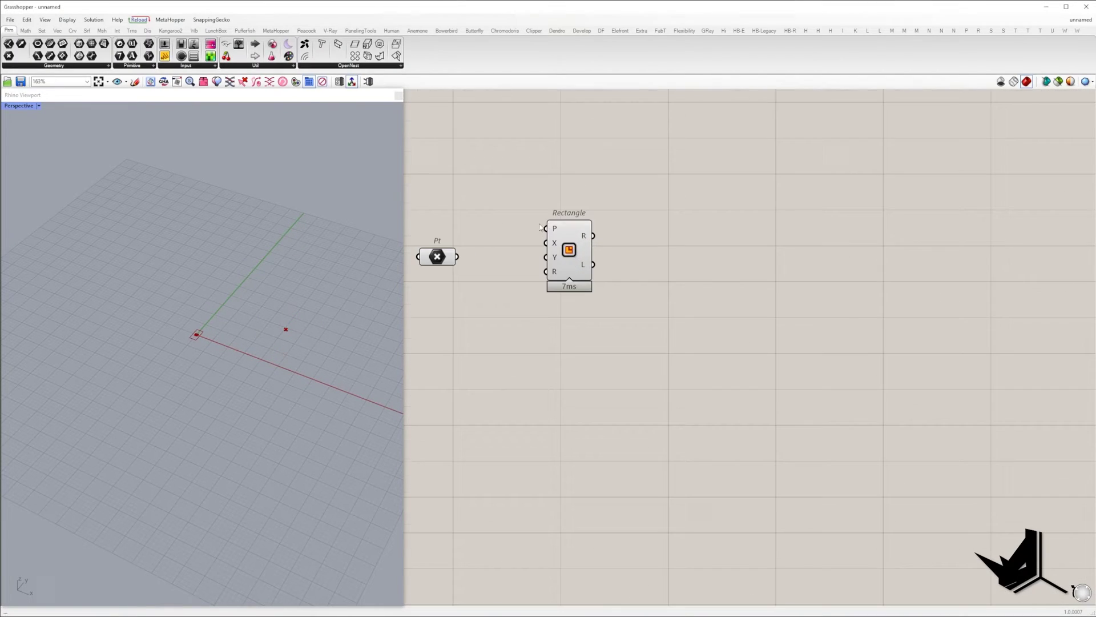
pyautogui.moveTo(457, 256); pyautogui.dragTo(547, 228)
pyautogui.moveTo(570, 251); pyautogui.dragTo(773, 278)
# - Add a number slider ranging from 0 to 60.0 below the Point parameter
pyautogui.click(476, 323)
pyautogui.moveTo(475, 323); pyautogui.dragTo(592, 291, button='right')
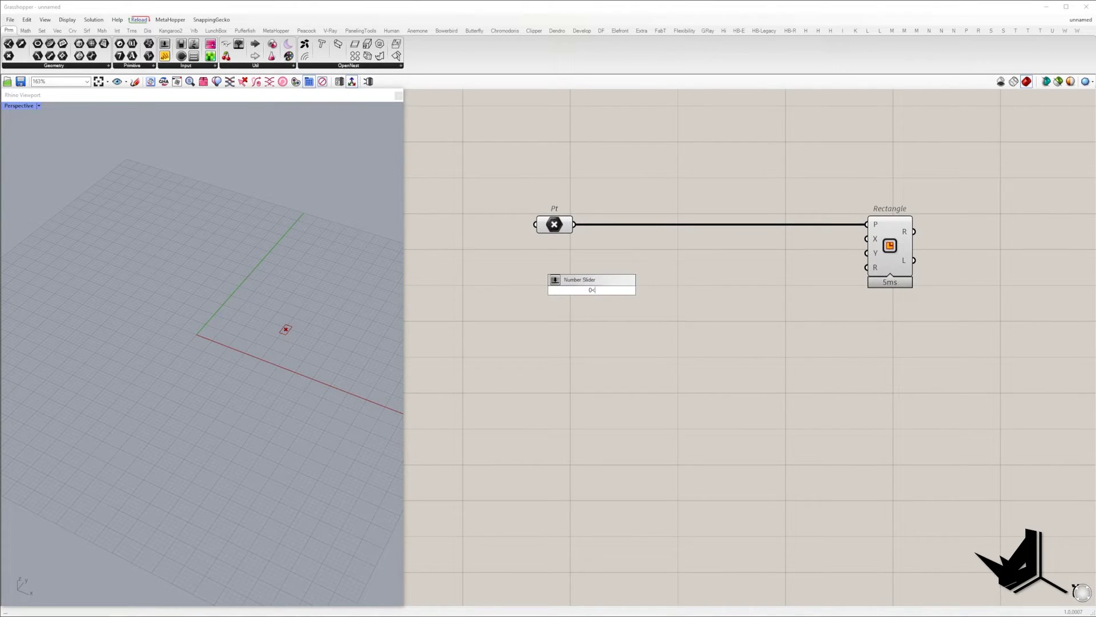
pyautogui.write('0<60.0')
pyautogui.press('Return')
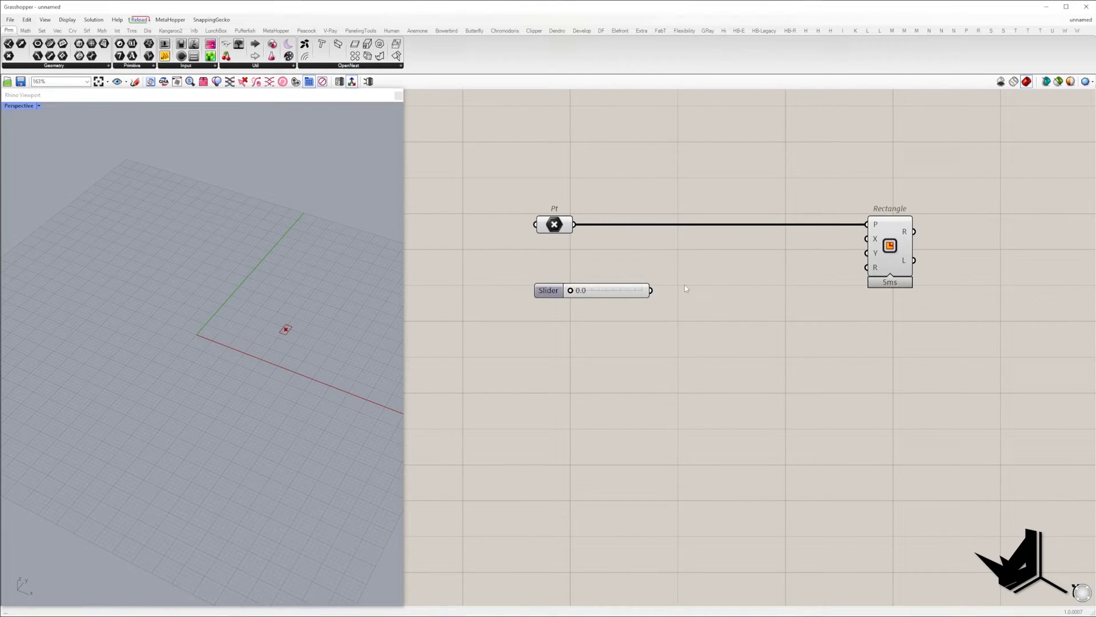
# - Add an Expression component with the formula x/2 between the slider and the Rectangle component
pyautogui.doubleClick(684, 284)
pyautogui.write('exp')
pyautogui.click(684, 276)
pyautogui.doubleClick(685, 281)
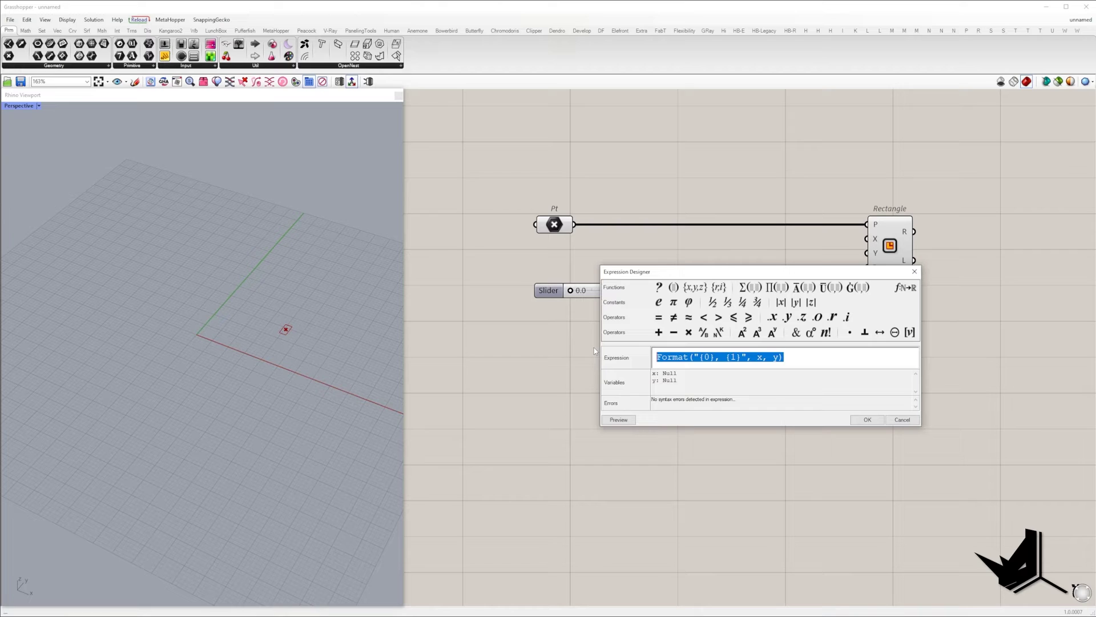
pyautogui.click(867, 419)
pyautogui.scroll(1, 764, 350)
pyautogui.moveTo(764, 350); pyautogui.dragTo(691, 362, button='right')
pyautogui.moveTo(690, 363); pyautogui.dragTo(653, 267)
# - Feed the slider through a Negative component into one x/2 expression and directly into a second x/2 expression
pyautogui.doubleClick(627, 298)
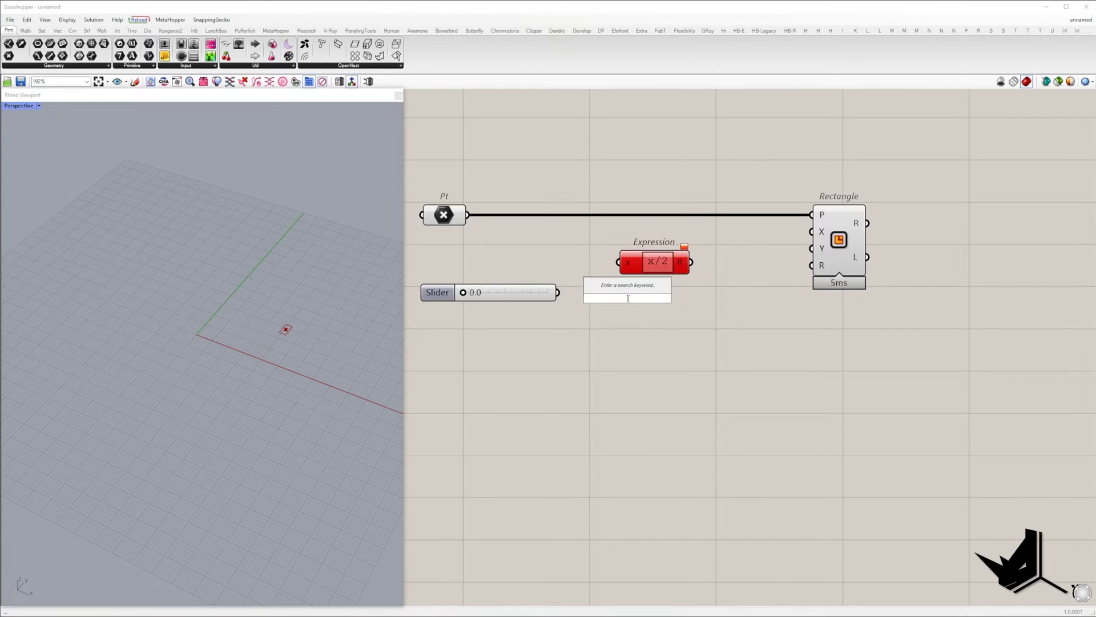
pyautogui.write('neg')
pyautogui.press('Return')
pyautogui.moveTo(602, 298); pyautogui.dragTo(558, 292)
pyautogui.moveTo(627, 297); pyautogui.dragTo(673, 322)
pyautogui.moveTo(636, 321); pyautogui.dragTo(560, 294)
pyautogui.moveTo(621, 267); pyautogui.dragTo(644, 268)
pyautogui.moveTo(684, 267); pyautogui.dragTo(675, 267)
pyautogui.moveTo(516, 295); pyautogui.dragTo(509, 323)
# - Combine the negative and positive halves in a Construct Domain component and connect it to the Rectangle's X size
pyautogui.doubleClick(759, 322)
pyautogui.write('dom')
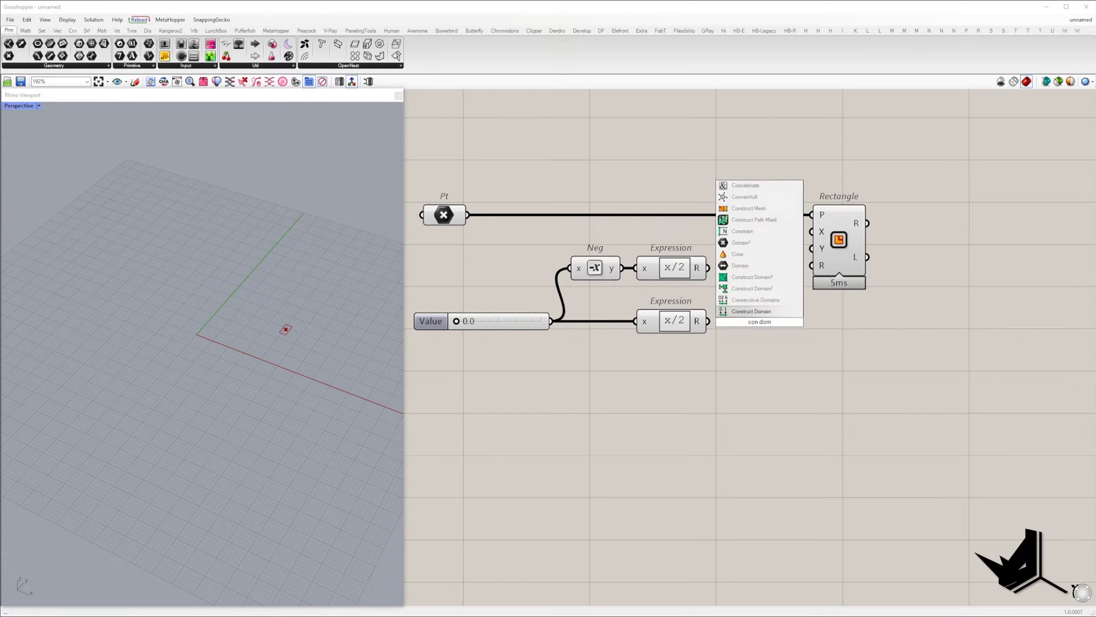
pyautogui.press('Return')
pyautogui.moveTo(733, 314); pyautogui.dragTo(757, 294)
pyautogui.click(698, 321)
pyautogui.moveTo(783, 294); pyautogui.dragTo(891, 240)
# - Duplicate the slider, Negative, Expression and Construct Domain chain below the original and connect the copy to the Rectangle's Y size
pyautogui.moveTo(777, 364); pyautogui.dragTo(468, 257)
pyautogui.keyDown('alt'); pyautogui.moveTo(749, 309); pyautogui.dragTo(749, 441); pyautogui.keyUp('alt')
pyautogui.click(807, 379)
pyautogui.moveTo(807, 380); pyautogui.dragTo(821, 374, button='right')
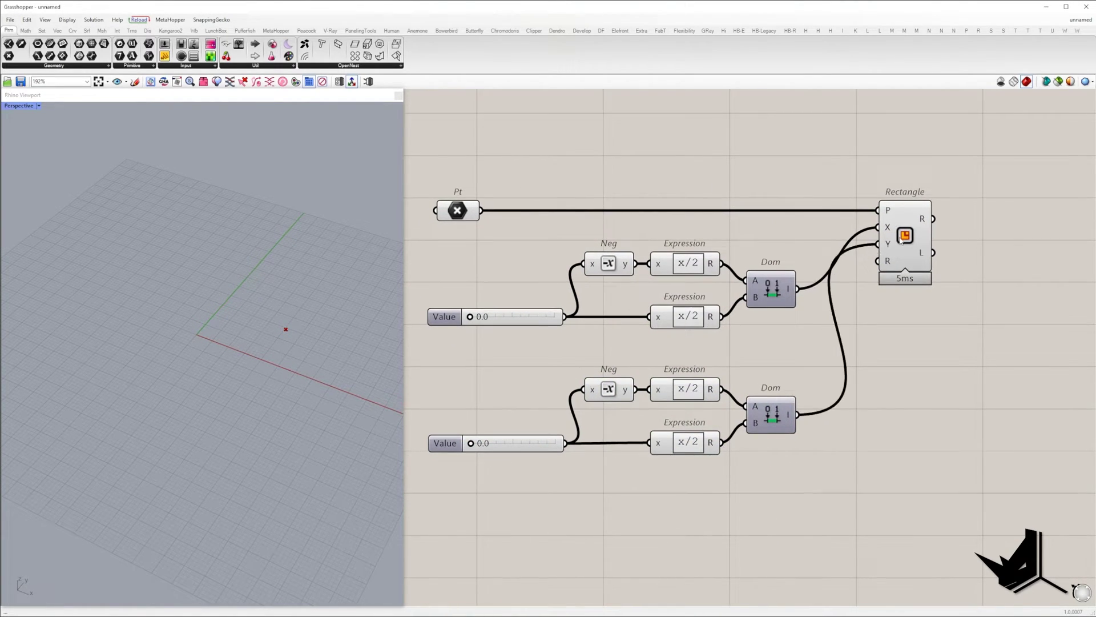
pyautogui.moveTo(900, 241); pyautogui.dragTo(936, 241)
# - Set the X size slider to 48 and the Y size slider to 22
pyautogui.doubleClick(526, 301)
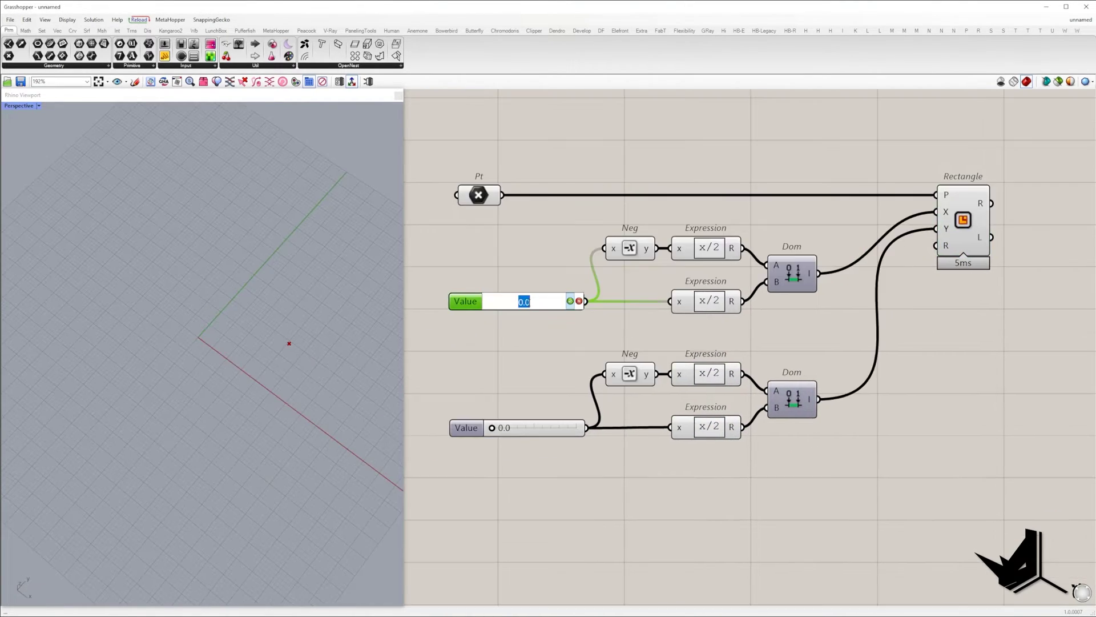
pyautogui.write('48')
pyautogui.press('Return')
pyautogui.doubleClick(526, 428)
pyautogui.write('22')
pyautogui.press('Return')
pyautogui.moveTo(222, 382); pyautogui.dragTo(230, 425, button='right')
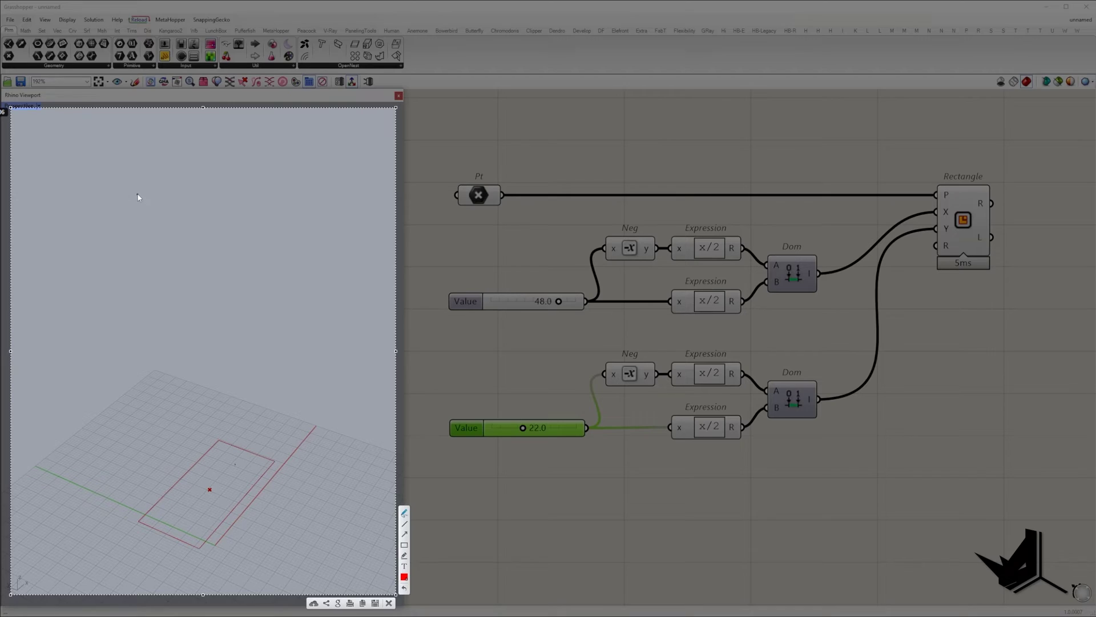
pyautogui.moveTo(137, 195); pyautogui.dragTo(198, 208)
pyautogui.moveTo(265, 151); pyautogui.dragTo(274, 137)
pyautogui.moveTo(135, 192)
pyautogui.mouseDown()
pyautogui.moveTo(209, 121)
pyautogui.moveTo(294, 135)
pyautogui.mouseUp()
pyautogui.moveTo(140, 275); pyautogui.dragTo(188, 296)
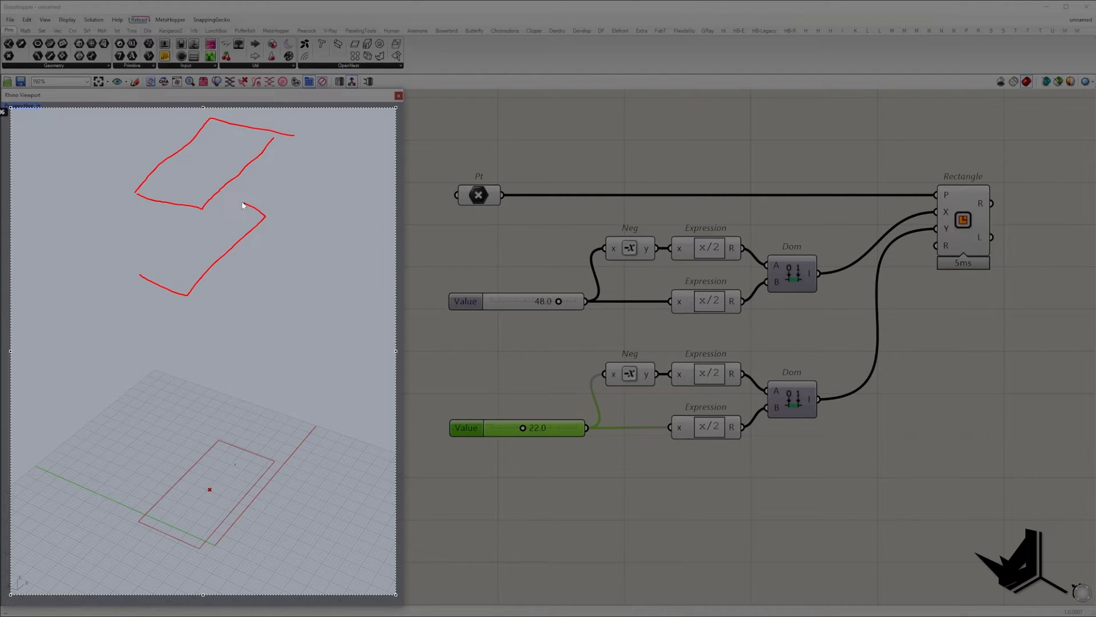
pyautogui.moveTo(140, 358); pyautogui.dragTo(258, 307)
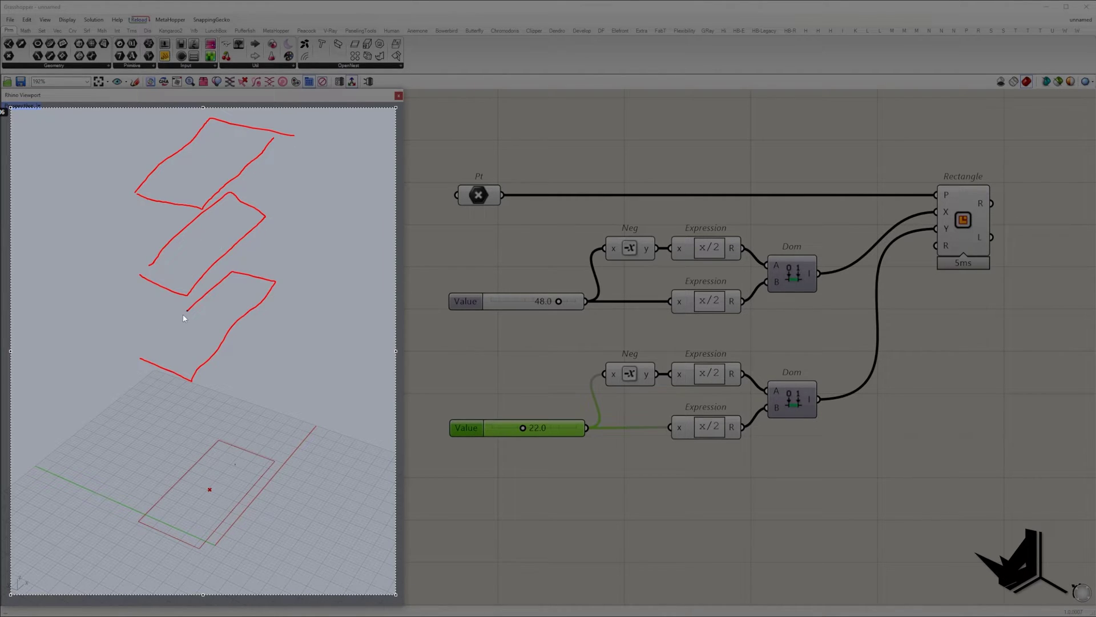
pyautogui.moveTo(187, 311); pyautogui.dragTo(150, 352)
pyautogui.moveTo(144, 464); pyautogui.dragTo(194, 480)
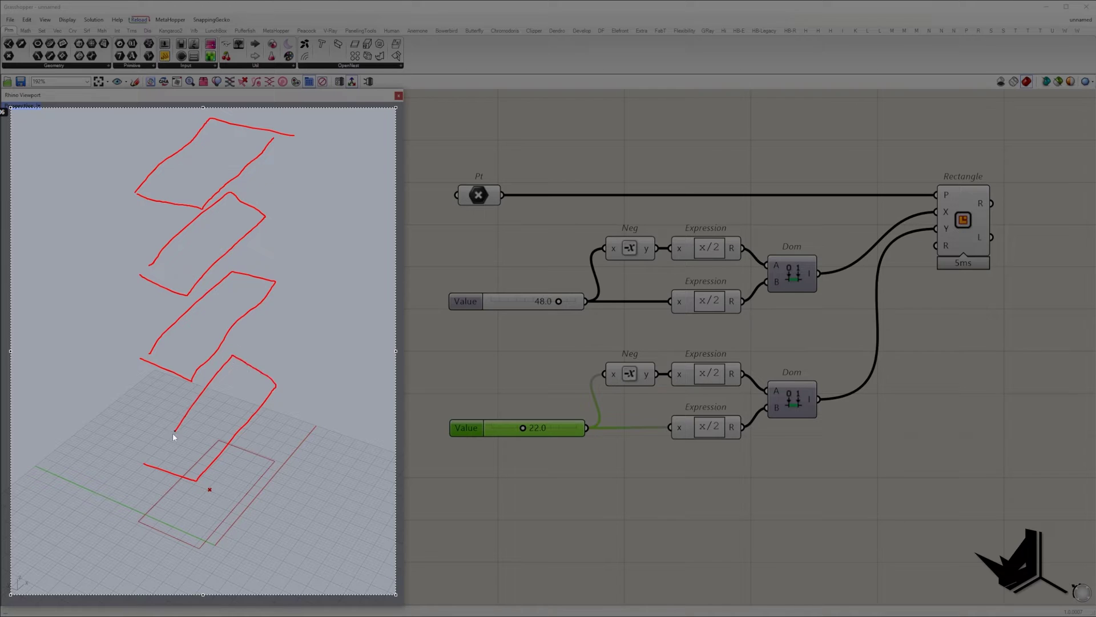
pyautogui.moveTo(173, 433); pyautogui.dragTo(150, 460)
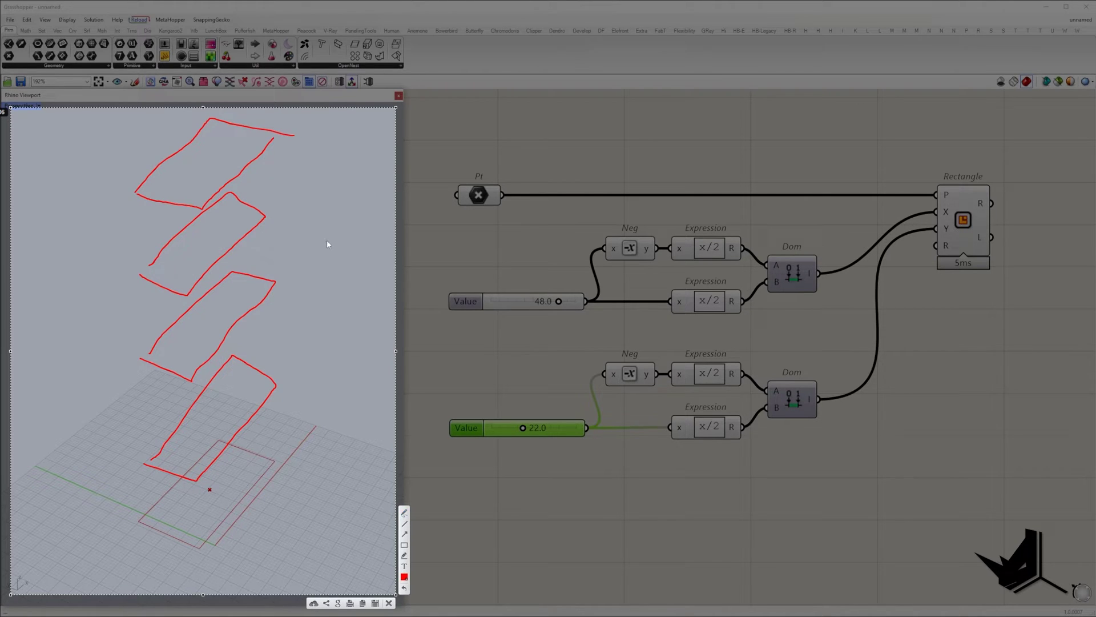
pyautogui.press('Escape')
# - Add a Move component with the rectangle as its geometry and place it far beyond the Rectangle component
pyautogui.click(517, 349)
pyautogui.moveTo(525, 356); pyautogui.dragTo(509, 354, button='right')
pyautogui.scroll(-5, 586, 348)
pyautogui.doubleClick(778, 335)
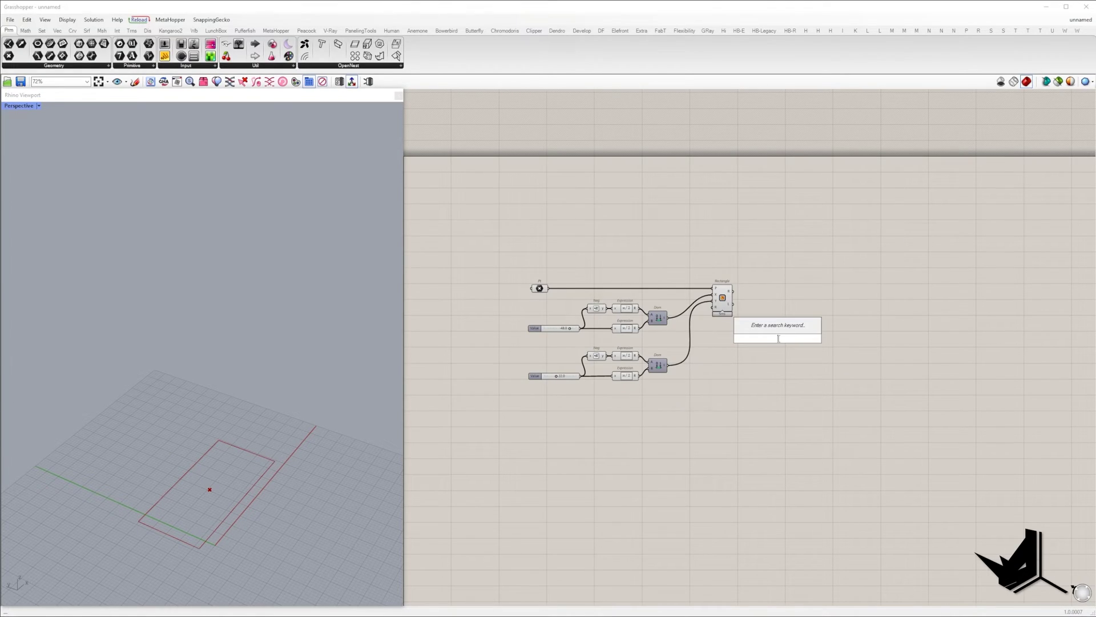
pyautogui.write('move')
pyautogui.click(766, 328)
pyautogui.scroll(2, 767, 335)
pyautogui.moveTo(766, 332); pyautogui.dragTo(720, 275)
pyautogui.moveTo(778, 337); pyautogui.dragTo(980, 277)
# - Add a Unit Z vector and connect it to the Move component's translation input
pyautogui.doubleClick(940, 338)
pyautogui.write('z')
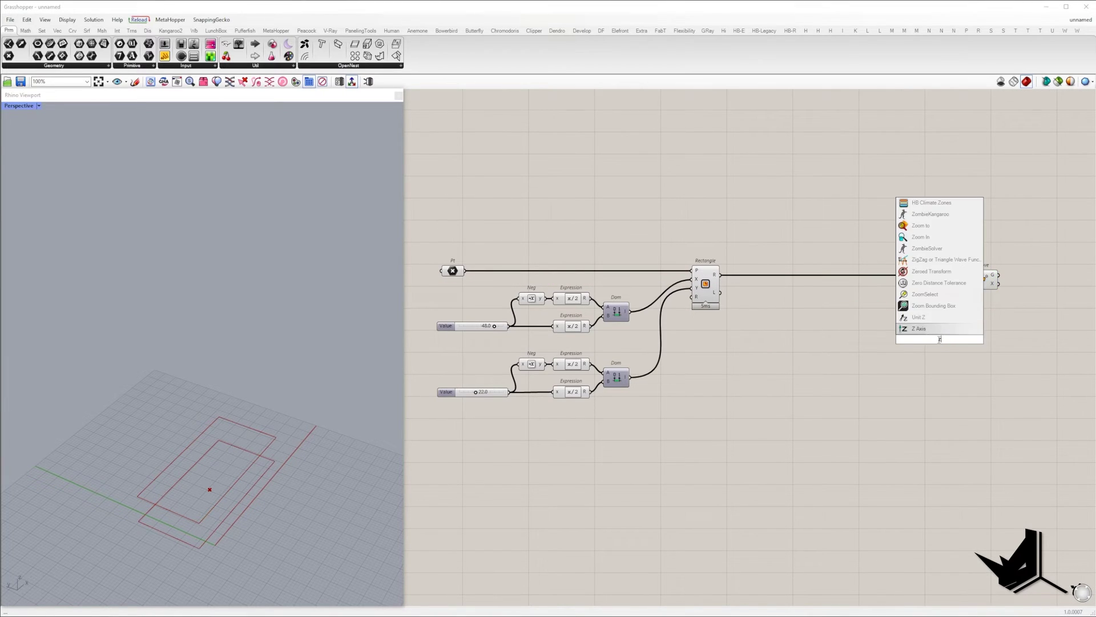
pyautogui.click(938, 328)
pyautogui.moveTo(957, 340); pyautogui.dragTo(957, 324)
# - Add a number slider ranging from 0 to 300 for the tower height and set it to 260
pyautogui.doubleClick(844, 365)
pyautogui.write('0<')
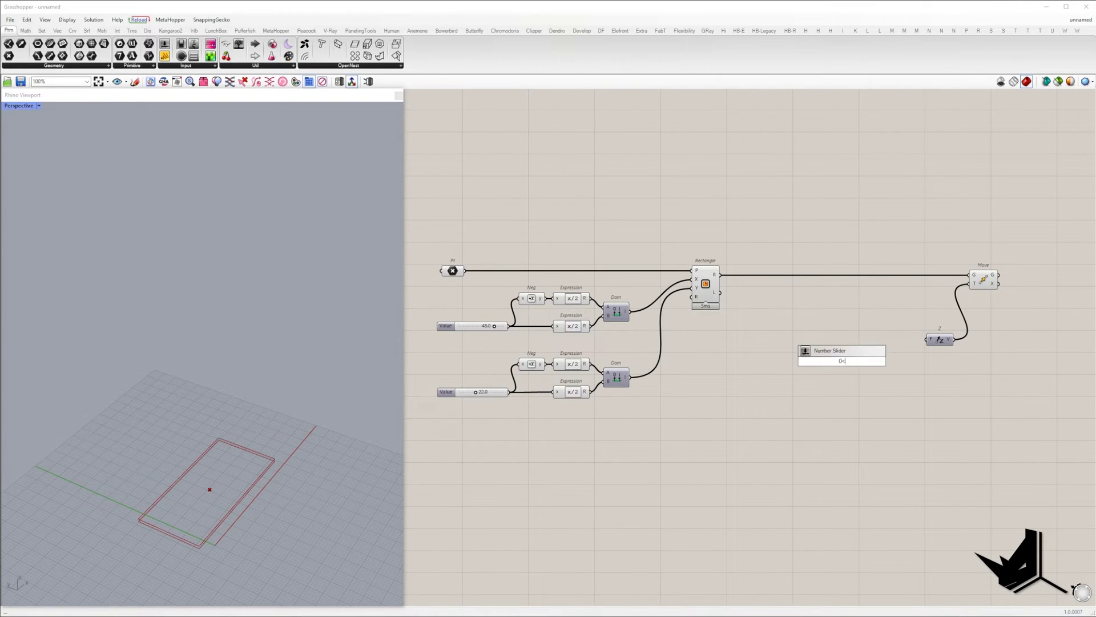
pyautogui.write('300')
pyautogui.press('Return')
pyautogui.doubleClick(855, 362)
pyautogui.write('260')
# - Add a Range component driven by a Construct Domain whose end value comes from the height slider
pyautogui.scroll(3, 1030, 380)
pyautogui.doubleClick(812, 417)
pyautogui.write('range')
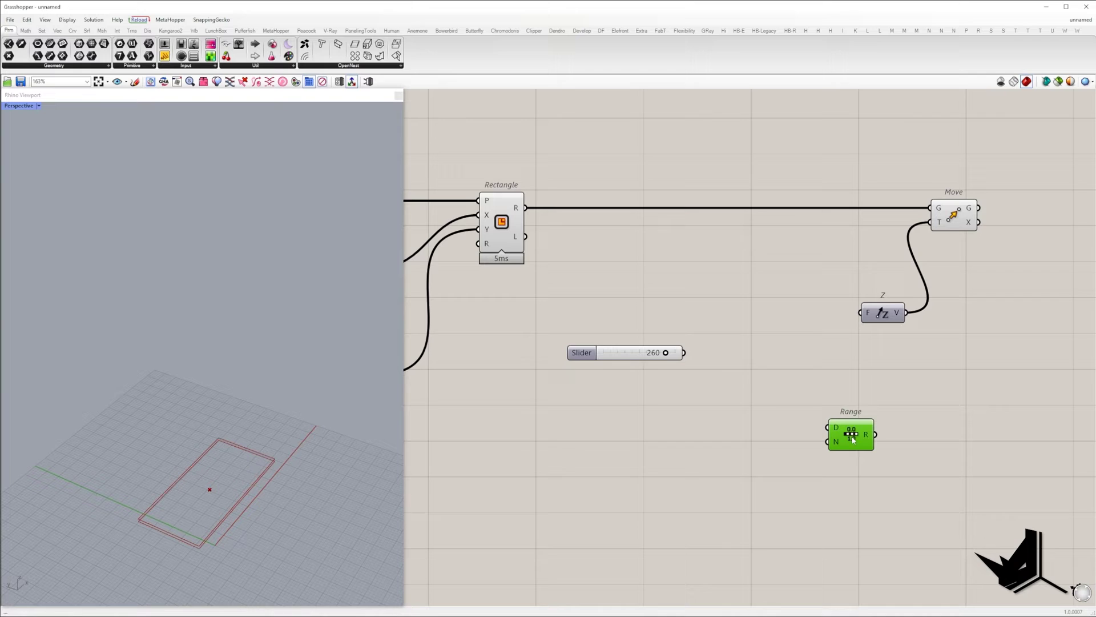
pyautogui.moveTo(852, 436); pyautogui.dragTo(854, 437)
pyautogui.doubleClick(701, 413)
pyautogui.write('con dom')
pyautogui.click(714, 402)
pyautogui.moveTo(679, 421); pyautogui.dragTo(561, 420)
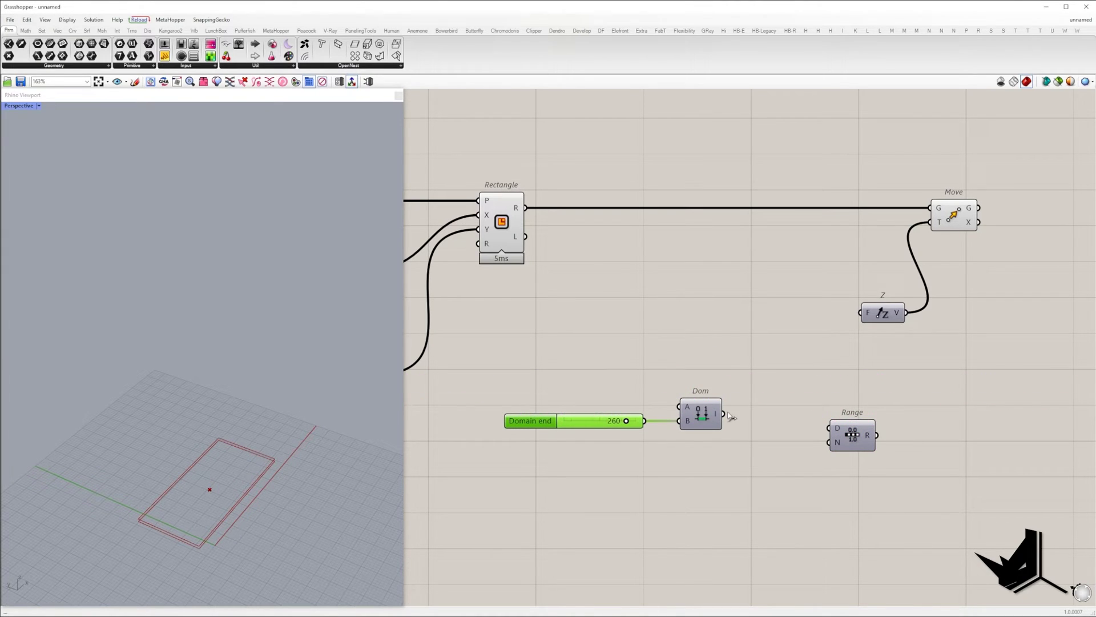
pyautogui.moveTo(851, 434); pyautogui.dragTo(831, 420)
# - Add a slider set to 9 as the Range's step count and connect the range values to the Unit Z factor
pyautogui.doubleClick(759, 454)
pyautogui.write('0<9')
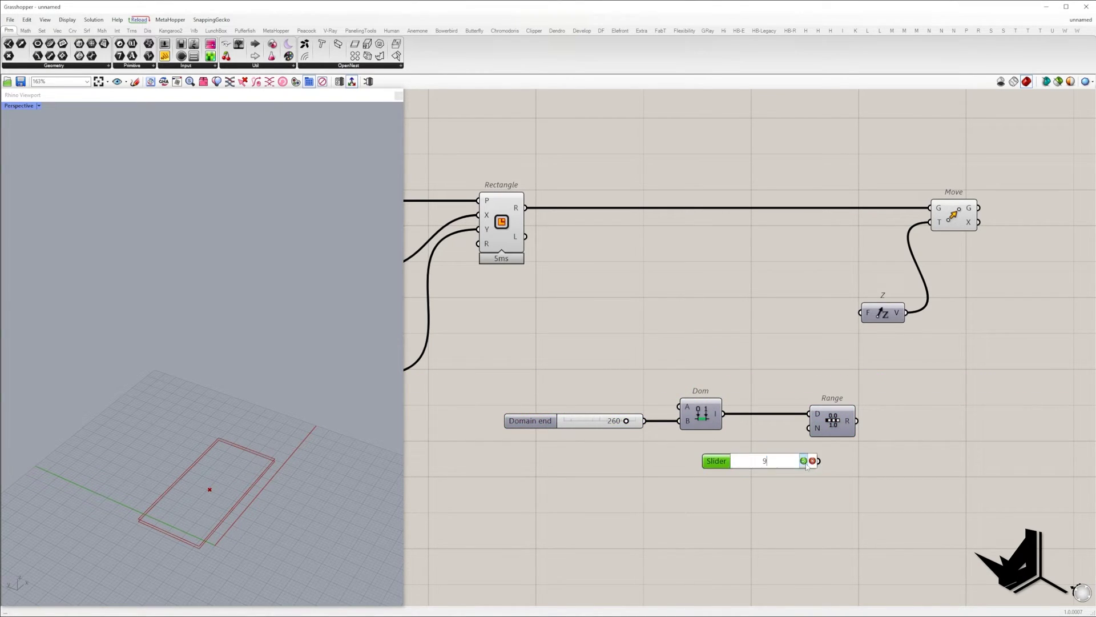
pyautogui.moveTo(818, 460); pyautogui.dragTo(809, 428)
pyautogui.moveTo(794, 460); pyautogui.dragTo(765, 476)
pyautogui.moveTo(856, 420); pyautogui.dragTo(860, 312)
pyautogui.scroll(-8, 225, 387)
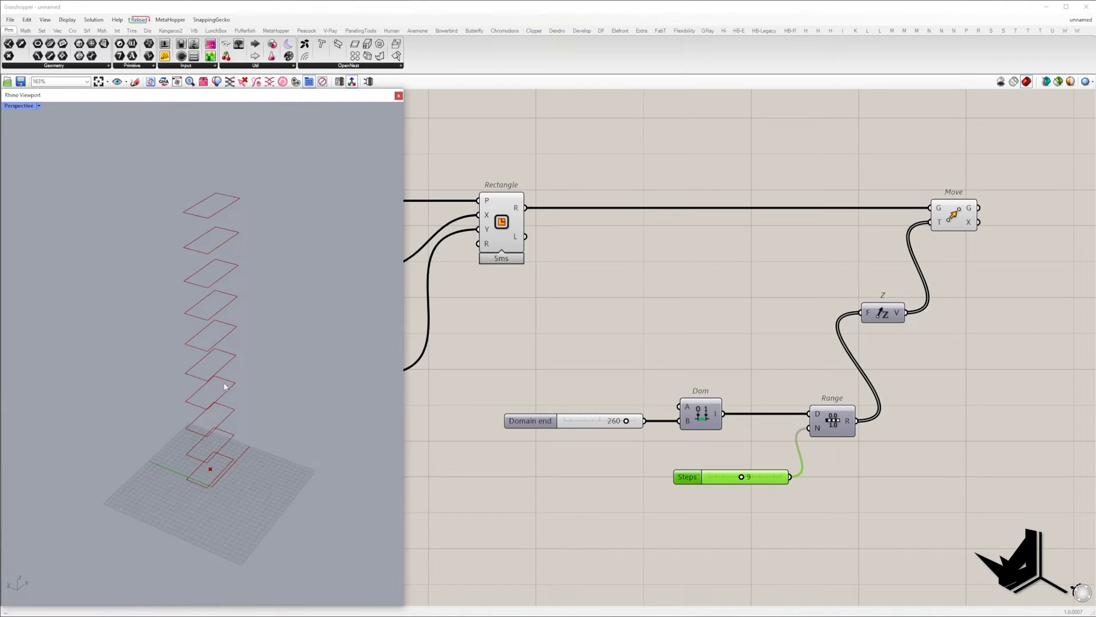
pyautogui.moveTo(225, 387); pyautogui.dragTo(204, 418, button='right')
pyautogui.moveTo(741, 476)
pyautogui.mouseDown()
pyautogui.moveTo(726, 477)
pyautogui.moveTo(782, 476)
pyautogui.moveTo(741, 477)
pyautogui.mouseUp()
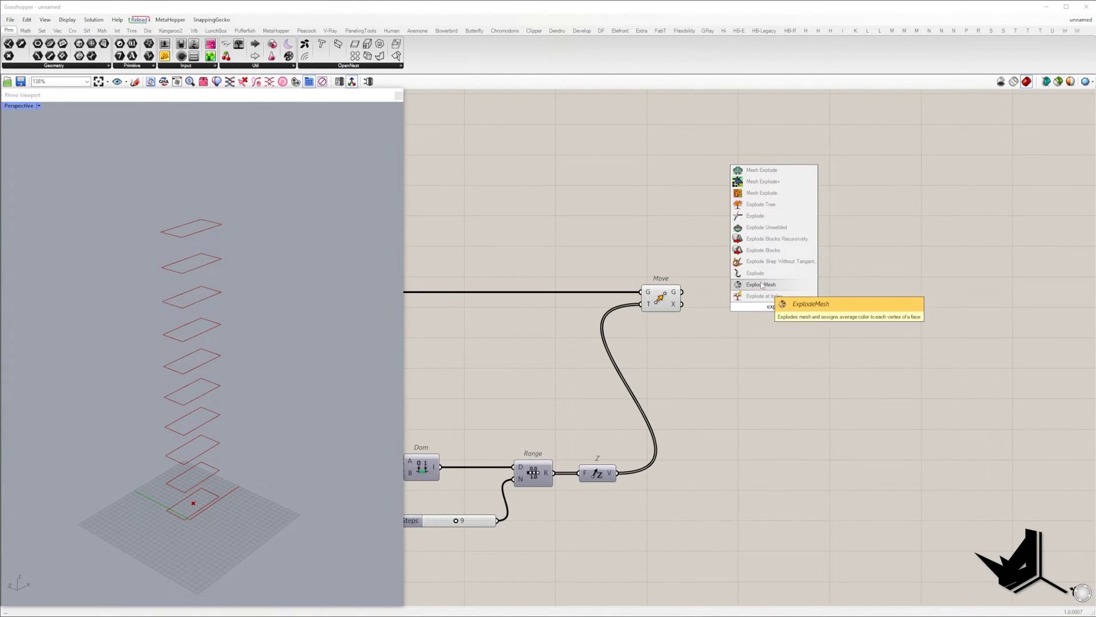
# - Explode the moved rectangles into segments and graft the segments output
pyautogui.click(747, 306)
pyautogui.moveTo(755, 301); pyautogui.dragTo(682, 292)
pyautogui.moveTo(774, 306); pyautogui.dragTo(781, 299)
pyautogui.moveTo(805, 319); pyautogui.dragTo(604, 317, button='right')
pyautogui.rightClick(594, 289)
pyautogui.click(617, 332)
# - Measure the segments with a Length component and feed the lengths into input A of a new Multiplication component
pyautogui.doubleClick(659, 366)
pyautogui.write('len')
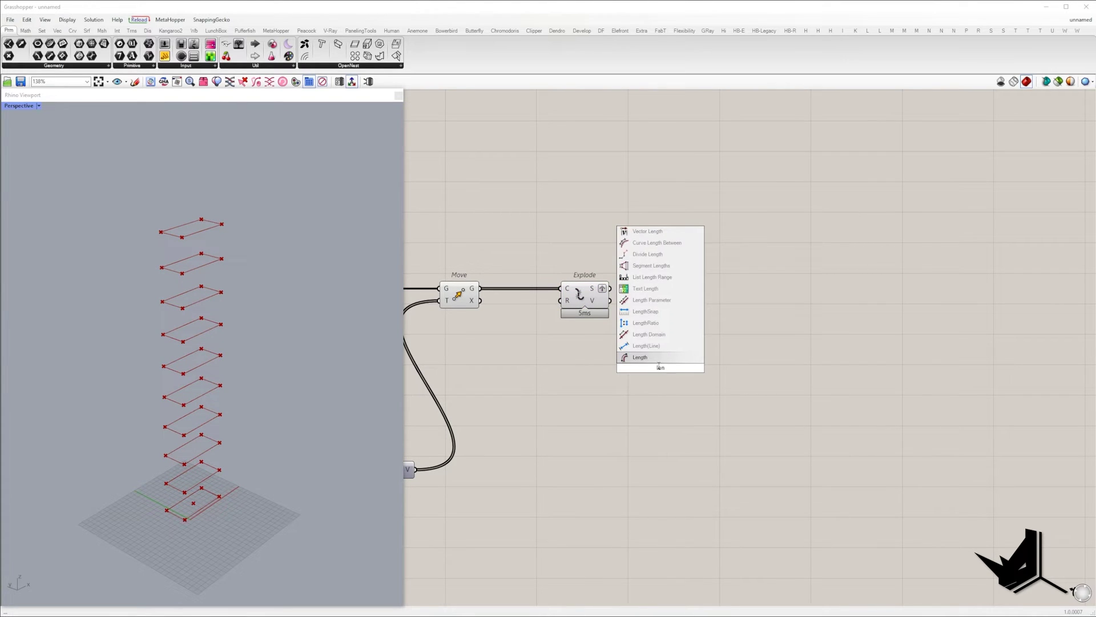
pyautogui.press('Return')
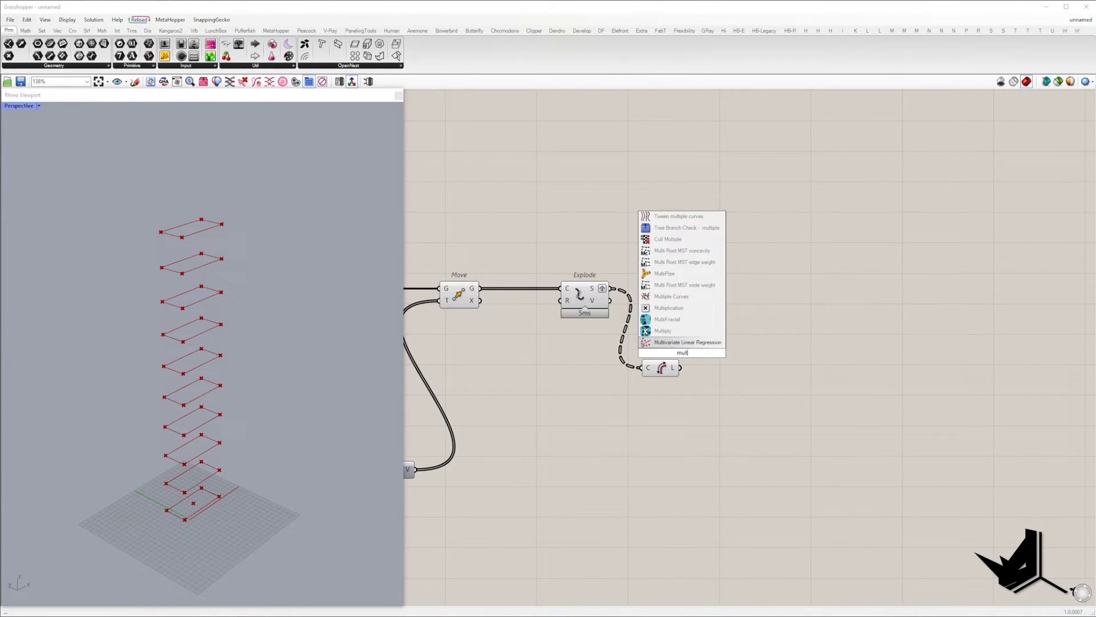
pyautogui.doubleClick(710, 377)
pyautogui.write('mul')
pyautogui.click(708, 347)
pyautogui.moveTo(709, 375); pyautogui.dragTo(757, 374)
# - Add a number slider ranging from 0 to 1.0000 and connect it to the Multiplication's B input
pyautogui.doubleClick(683, 415)
pyautogui.write('0<1.000')
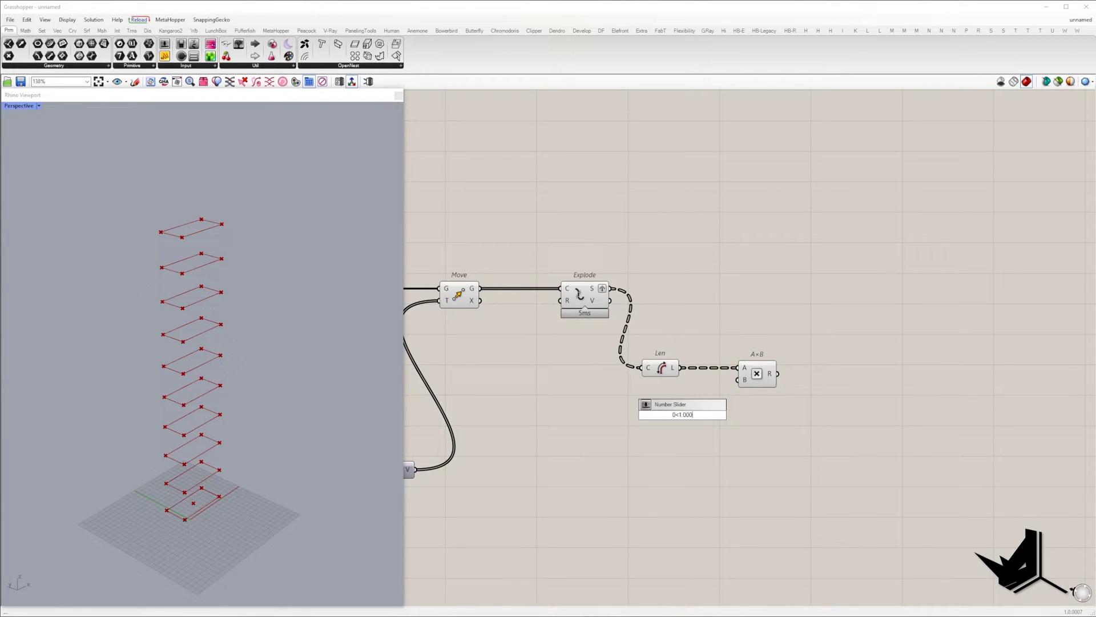
pyautogui.write('0')
pyautogui.press('Return')
pyautogui.moveTo(731, 414); pyautogui.dragTo(771, 373)
# - Add a Divide Curve component for the exploded segments, using the multiplication result as the division count
pyautogui.doubleClick(856, 316)
pyautogui.write('divi')
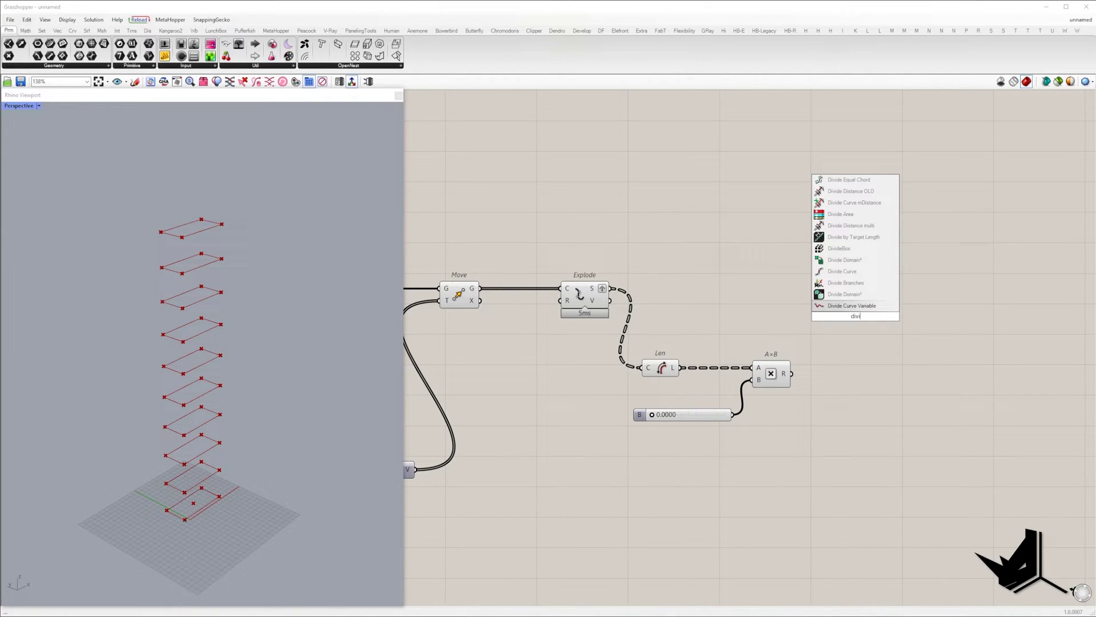
pyautogui.click(860, 272)
pyautogui.moveTo(836, 317); pyautogui.dragTo(791, 374)
pyautogui.moveTo(619, 294); pyautogui.dragTo(611, 289)
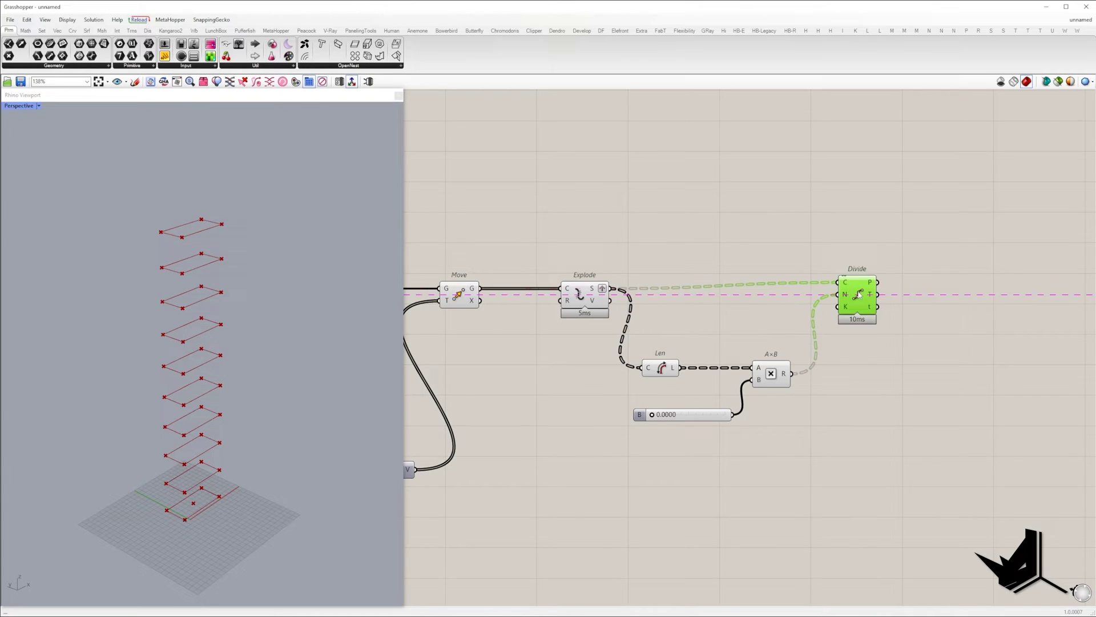
# - Set the multiplier slider to 0.3311 so the segments are divided more finely
pyautogui.moveTo(660, 417); pyautogui.dragTo(666, 416)
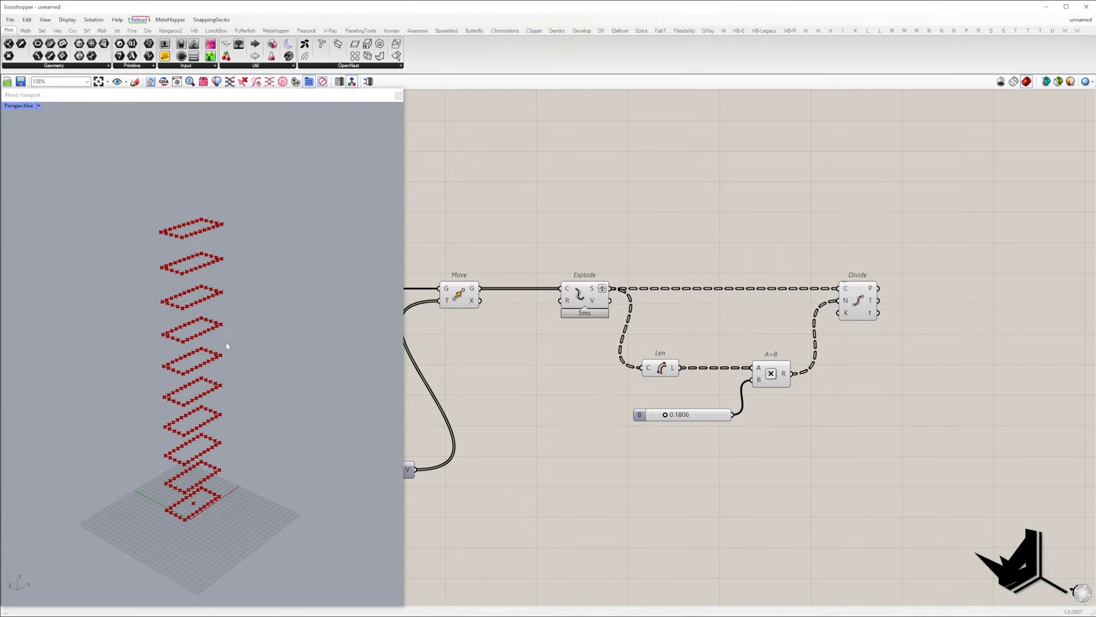
pyautogui.scroll(5, 227, 346)
pyautogui.moveTo(227, 346); pyautogui.dragTo(328, 370, button='right')
pyautogui.moveTo(664, 416); pyautogui.dragTo(675, 417)
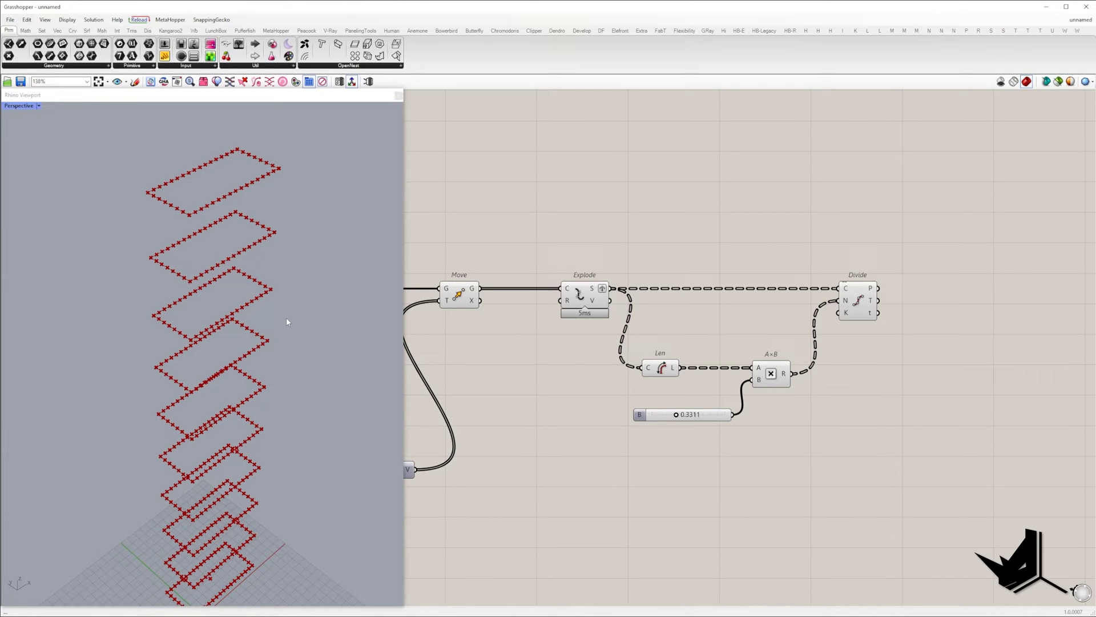
pyautogui.scroll(-3, 267, 286)
pyautogui.moveTo(267, 286); pyautogui.dragTo(286, 271, button='right')
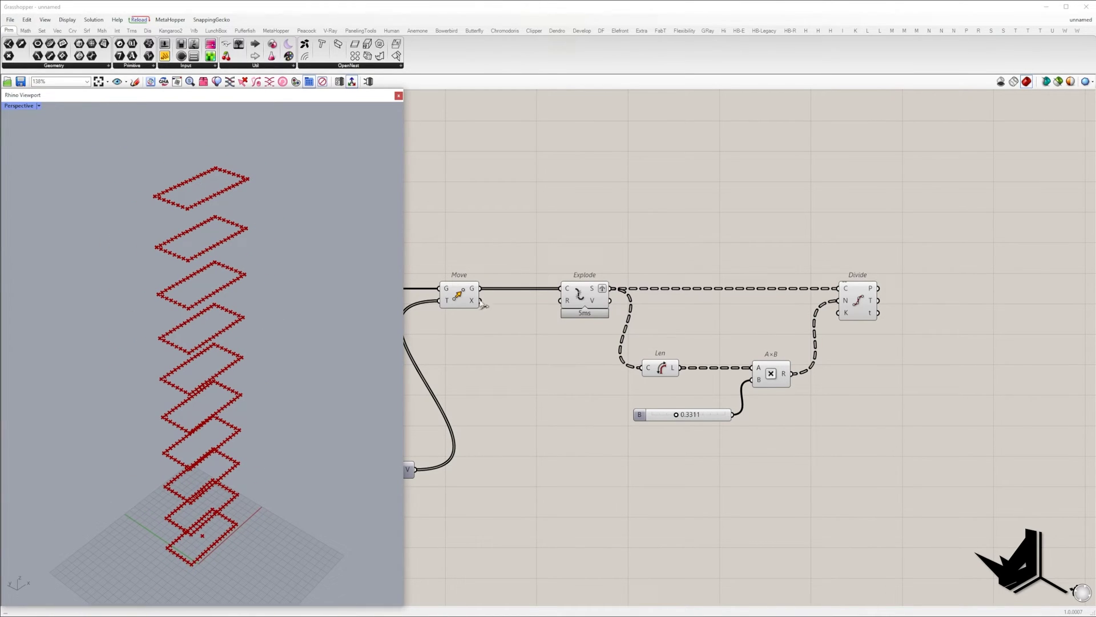
# - Place a Param Viewer above the Divide Curve component and connect it to the division points output
pyautogui.moveTo(794, 258); pyautogui.dragTo(670, 257, button='right')
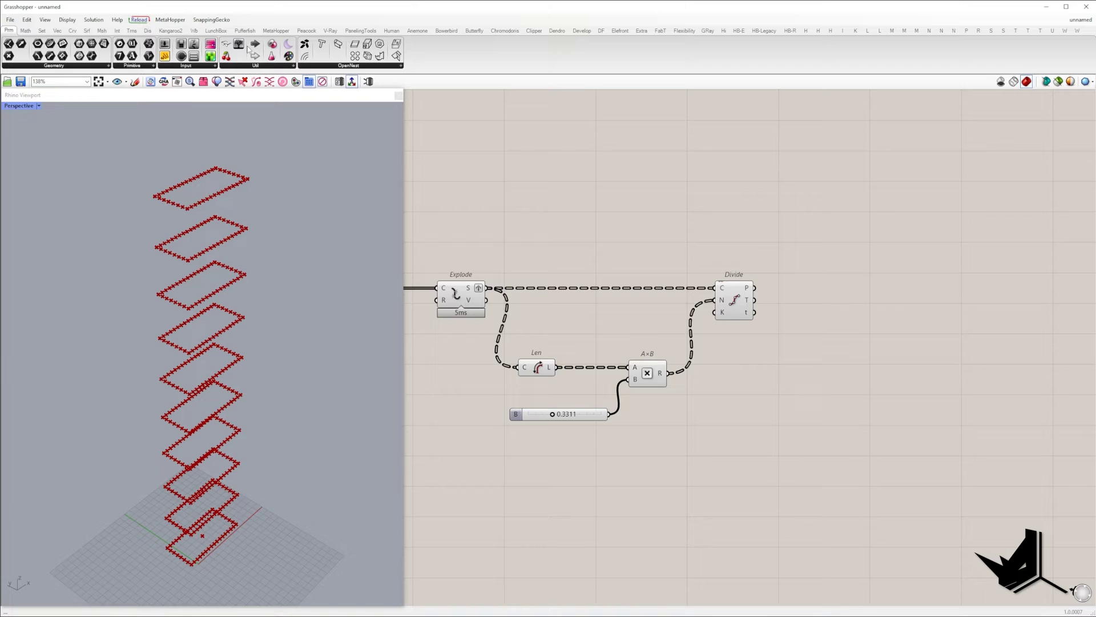
pyautogui.moveTo(551, 161); pyautogui.dragTo(836, 247)
pyautogui.moveTo(761, 278); pyautogui.dragTo(775, 245)
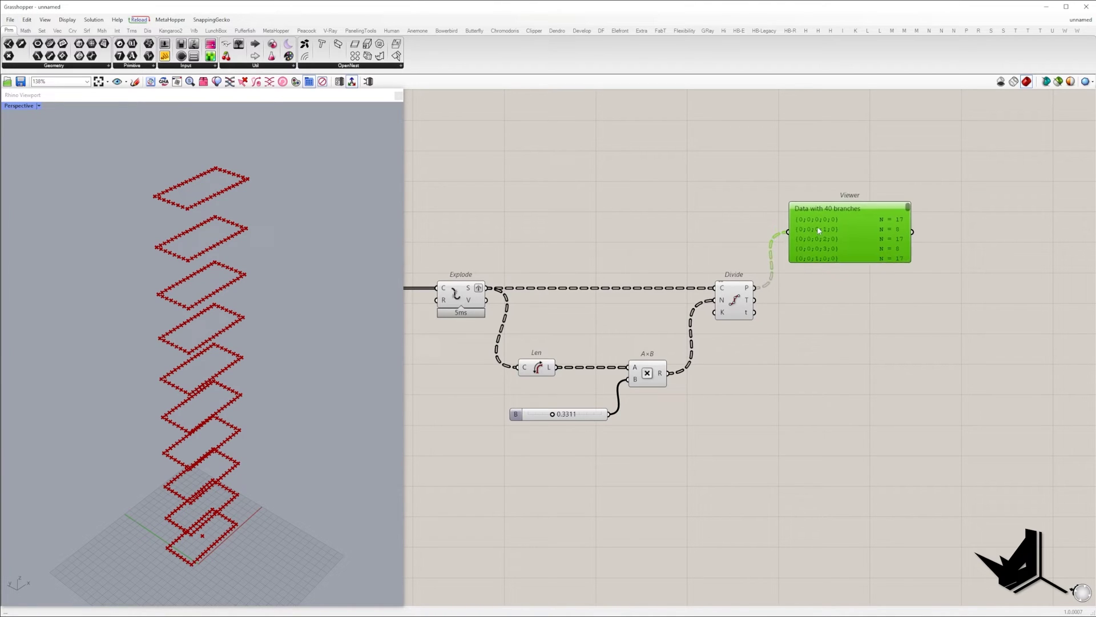
# - Simplify the division points output and enlarge the Param Viewer to show more of its branches
pyautogui.rightClick(753, 288)
pyautogui.click(777, 364)
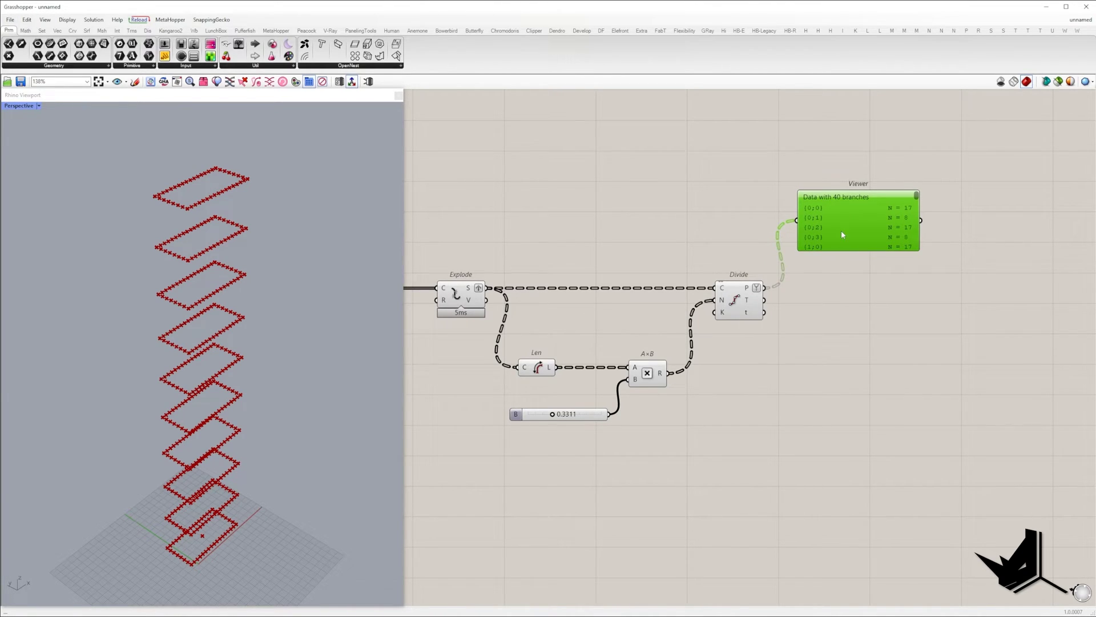
pyautogui.moveTo(856, 250); pyautogui.dragTo(856, 340)
pyautogui.moveTo(857, 324); pyautogui.dragTo(732, 421, button='right')
pyautogui.moveTo(733, 377); pyautogui.dragTo(777, 264)
# - Add a Trim Tree component beside Divide Curve and connect the division points to its tree input
pyautogui.doubleClick(745, 391)
pyautogui.write('trim')
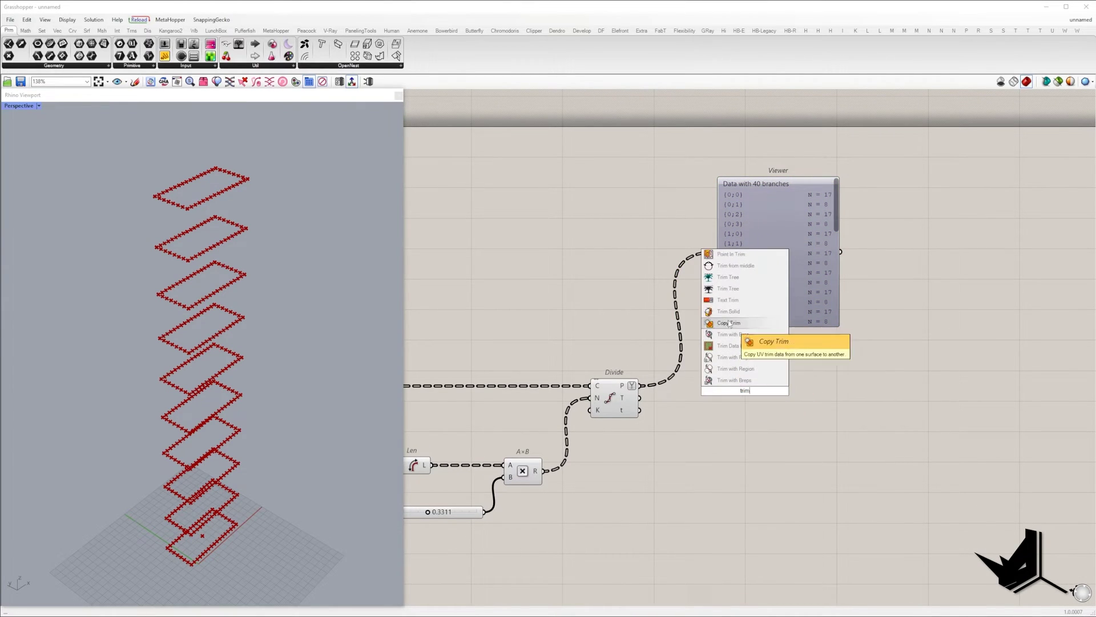
pyautogui.click(726, 293)
pyautogui.moveTo(744, 394); pyautogui.dragTo(722, 394)
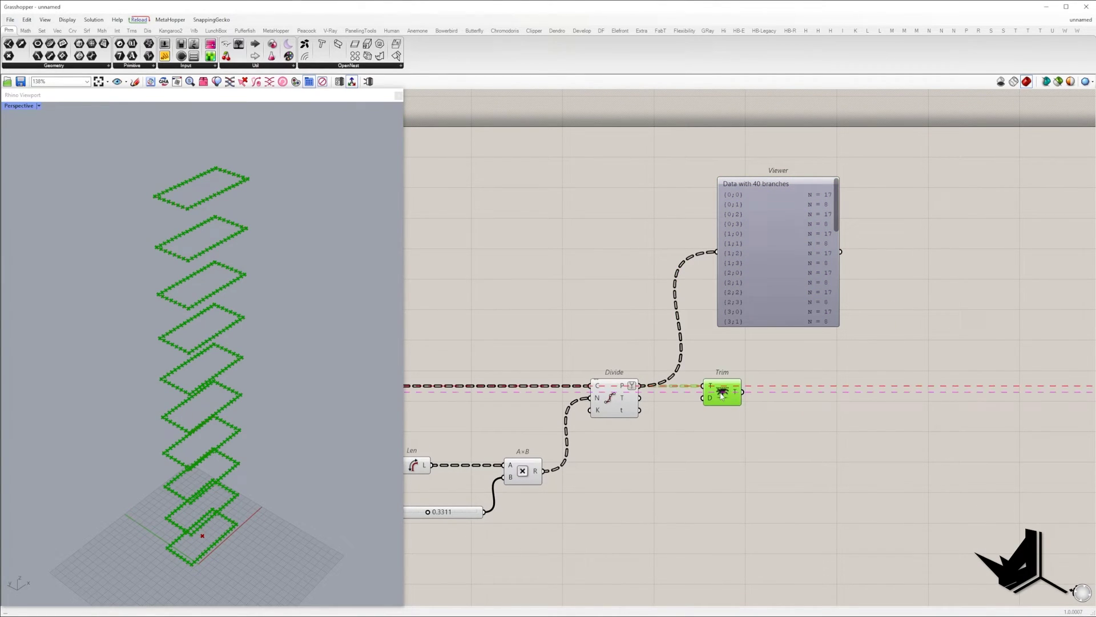
# - Connect the Trim Tree output to the Param Viewer and move the viewer aside
pyautogui.moveTo(719, 297); pyautogui.dragTo(716, 255)
pyautogui.moveTo(784, 254); pyautogui.dragTo(837, 257)
pyautogui.moveTo(752, 184); pyautogui.dragTo(964, 355)
pyautogui.click(952, 303)
# - Add a Cull Duplicates component after Trim Tree, and connect its points output to the Param Viewer
pyautogui.moveTo(865, 391); pyautogui.dragTo(754, 355, button='right')
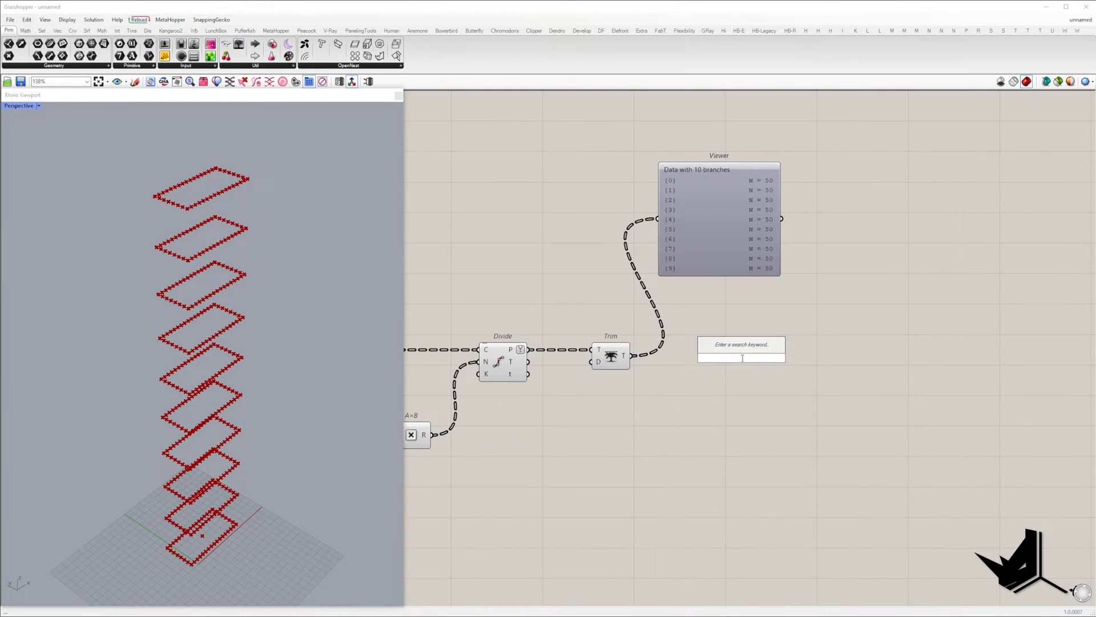
pyautogui.write('cull')
pyautogui.click(730, 324)
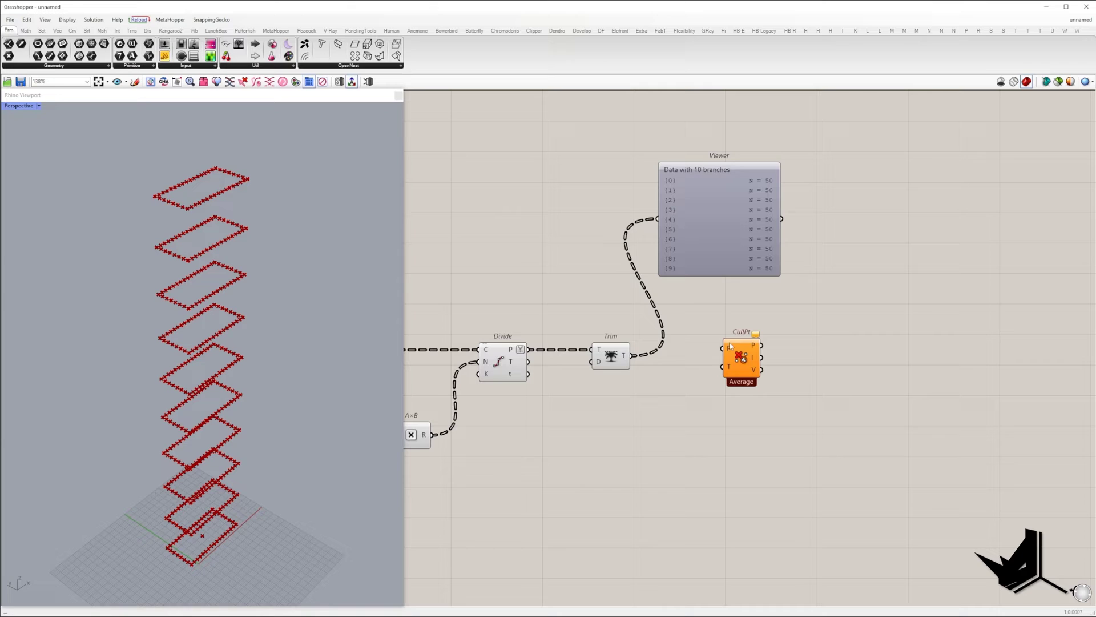
pyautogui.moveTo(659, 360); pyautogui.dragTo(657, 357)
pyautogui.moveTo(752, 356); pyautogui.dragTo(721, 365)
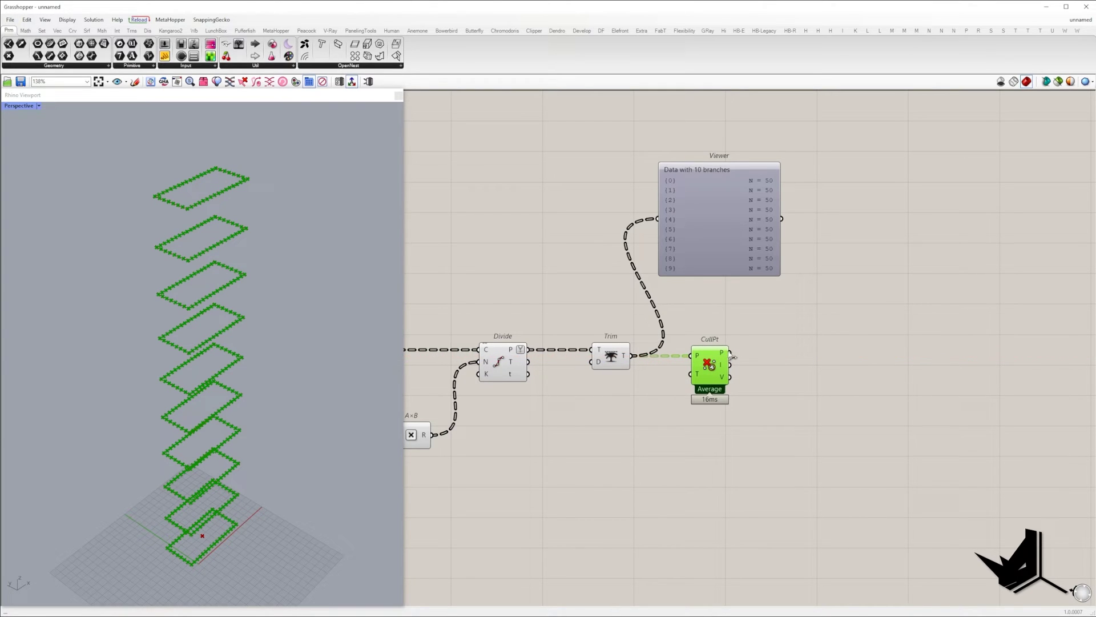
pyautogui.moveTo(658, 220); pyautogui.dragTo(657, 220)
pyautogui.moveTo(736, 226); pyautogui.dragTo(851, 235)
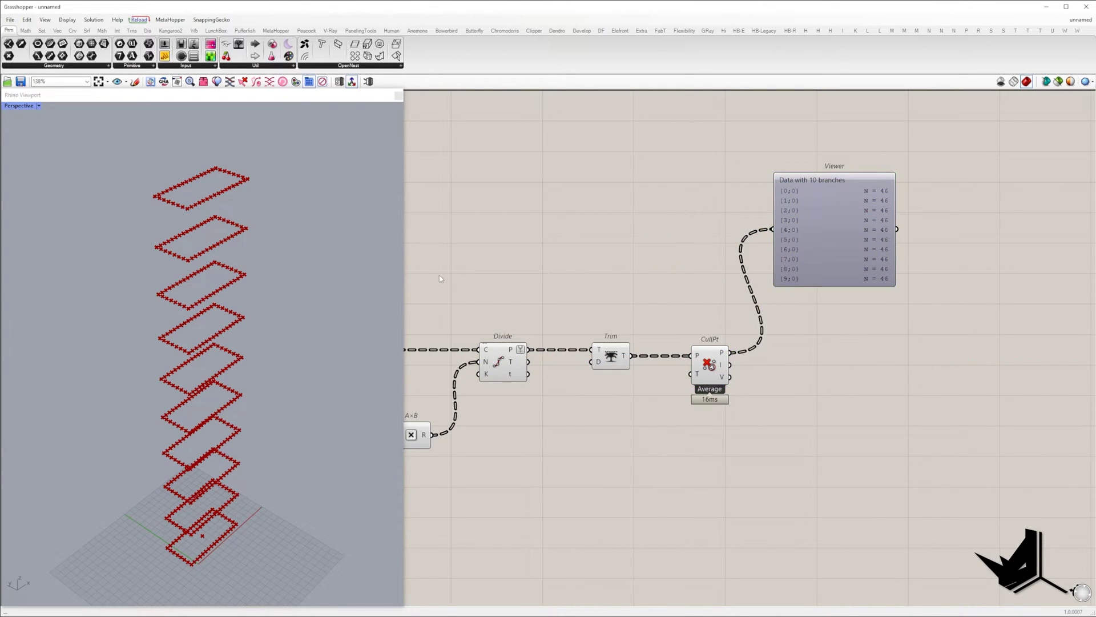
pyautogui.scroll(-2, 308, 281)
pyautogui.moveTo(309, 282); pyautogui.dragTo(301, 274, button='right')
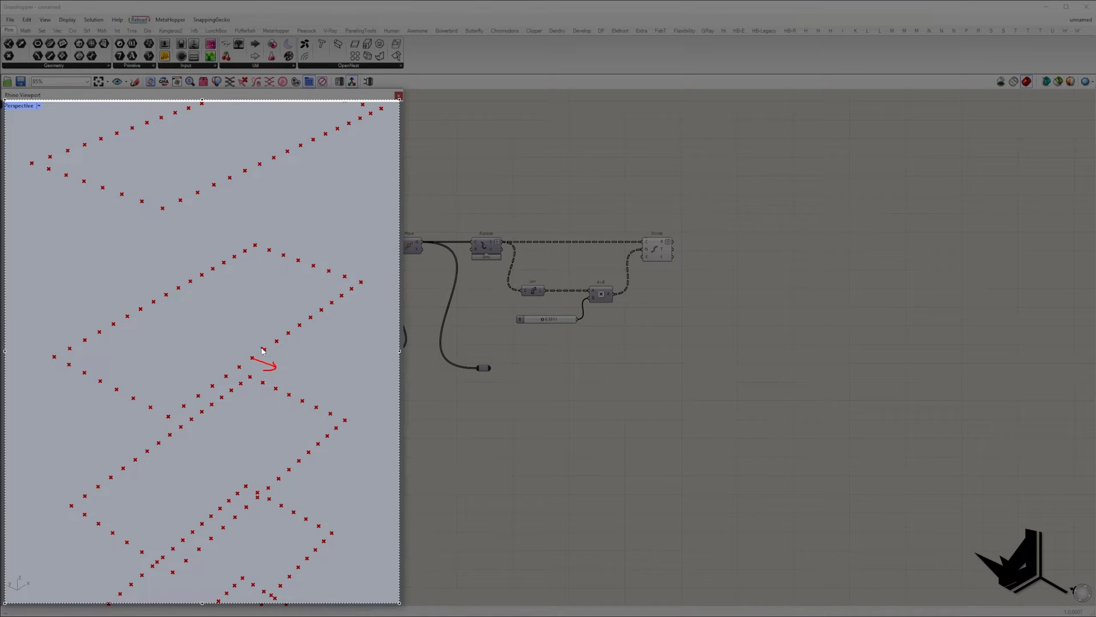
pyautogui.moveTo(262, 348)
pyautogui.mouseDown()
pyautogui.moveTo(251, 340)
pyautogui.moveTo(288, 345)
pyautogui.mouseUp()
pyautogui.moveTo(288, 332); pyautogui.dragTo(281, 330)
pyautogui.moveTo(309, 316); pyautogui.dragTo(330, 320)
pyautogui.moveTo(332, 302); pyautogui.dragTo(324, 297)
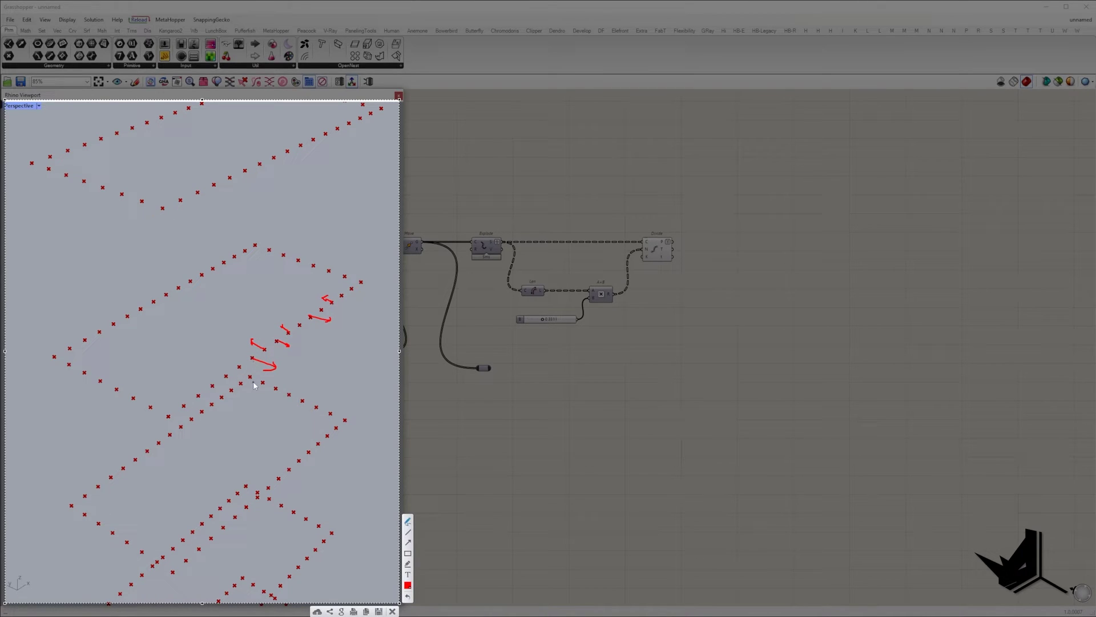
pyautogui.click(408, 585)
pyautogui.click(351, 494)
pyautogui.moveTo(261, 381); pyautogui.dragTo(247, 343)
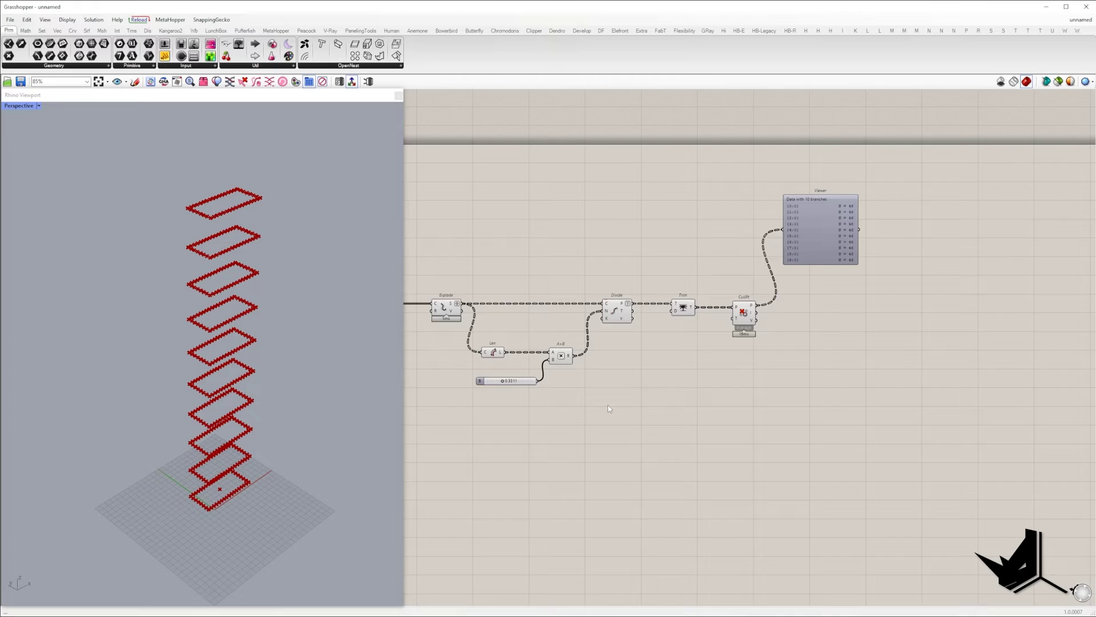
# - Add a Fillet component and connect the relayed floor outlines to its curve input
pyautogui.doubleClick(631, 381)
pyautogui.write('fillet')
pyautogui.click(631, 391)
pyautogui.moveTo(617, 395); pyautogui.dragTo(476, 285)
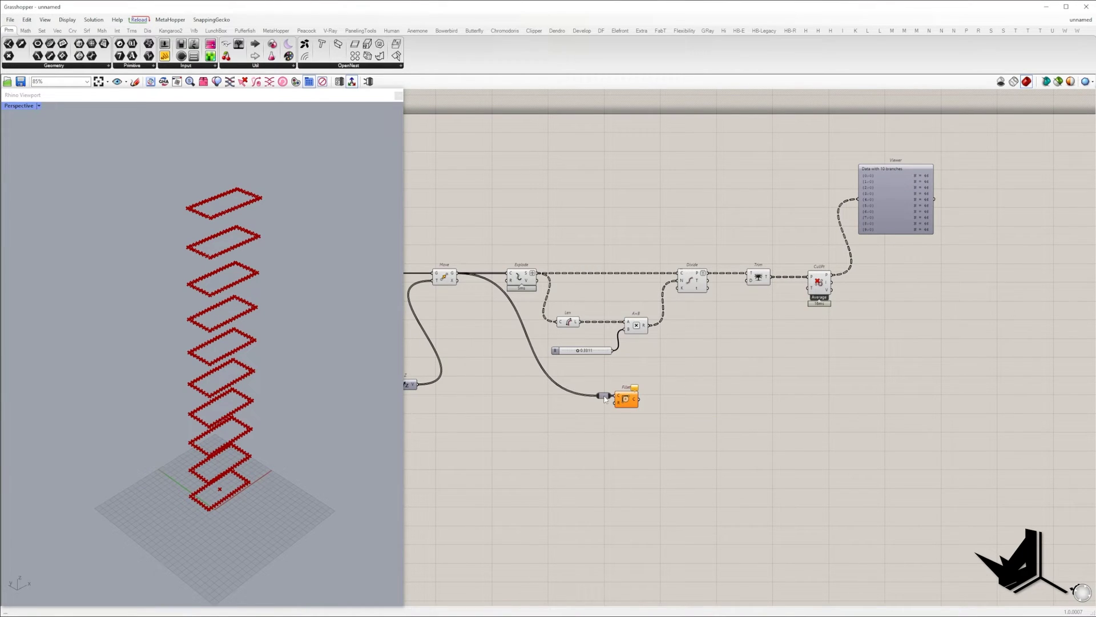
# - Add a 0 to 5.0 number slider set to 2.00 and connect it to the Fillet radius
pyautogui.doubleClick(660, 436)
pyautogui.write('0')
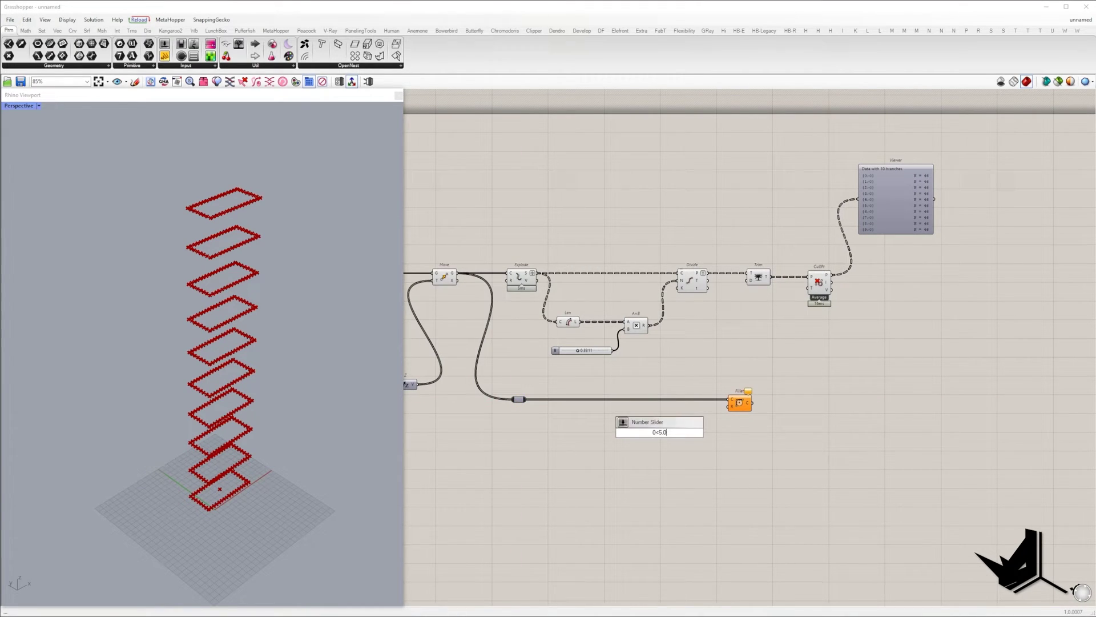
pyautogui.write('<5.0')
pyautogui.press('Return')
pyautogui.scroll(4, 689, 436)
pyautogui.moveTo(693, 432); pyautogui.dragTo(727, 406)
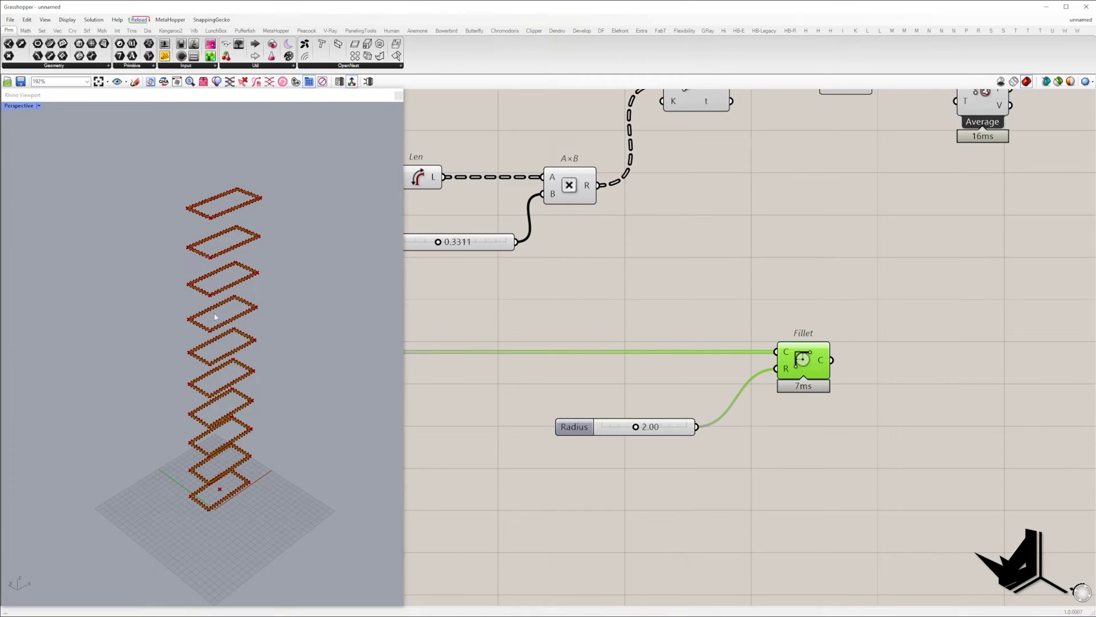
pyautogui.scroll(5, 216, 317)
# - Add a Curve Closest Point component fed by the culled points and the filleted curves
pyautogui.scroll(-3, 568, 428)
pyautogui.doubleClick(845, 314)
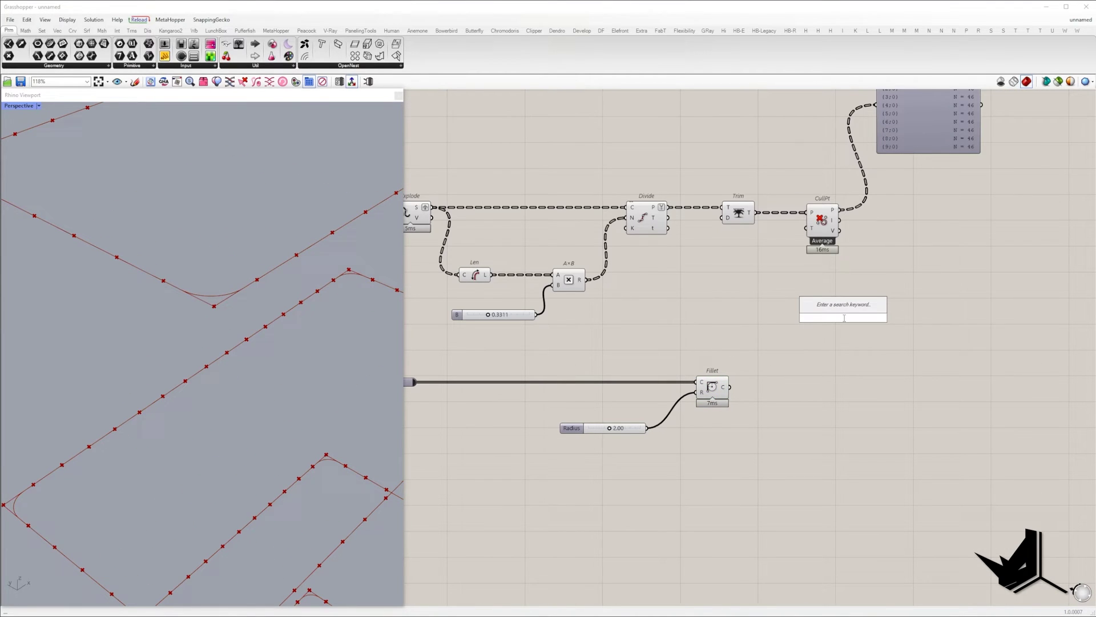
pyautogui.write('curve closest')
pyautogui.click(844, 263)
pyautogui.moveTo(827, 309); pyautogui.dragTo(843, 215)
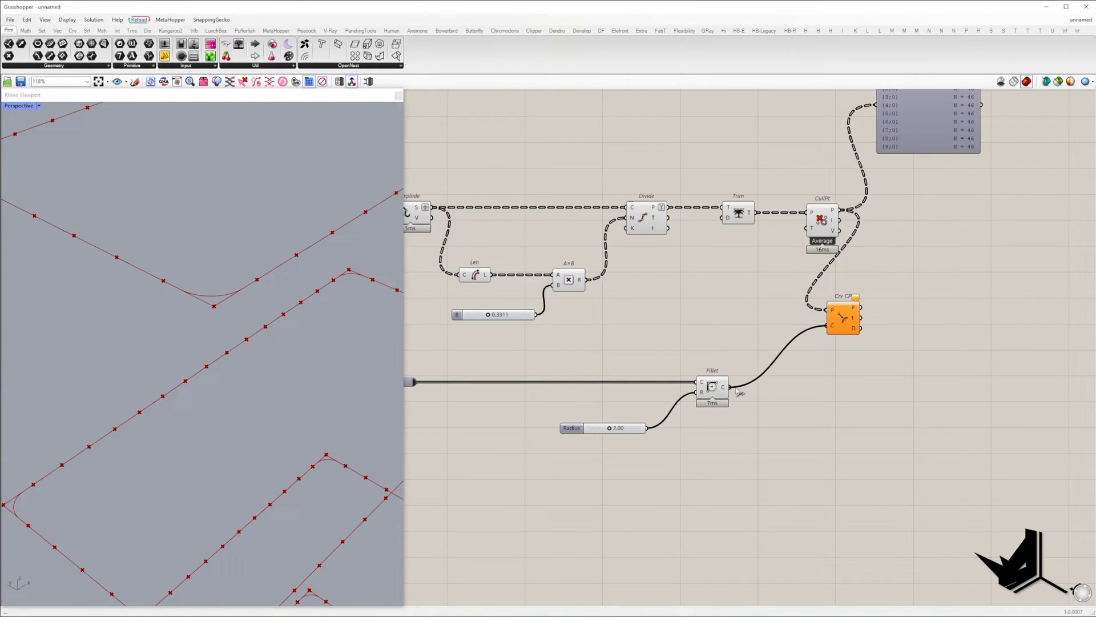
pyautogui.moveTo(837, 318); pyautogui.dragTo(998, 379)
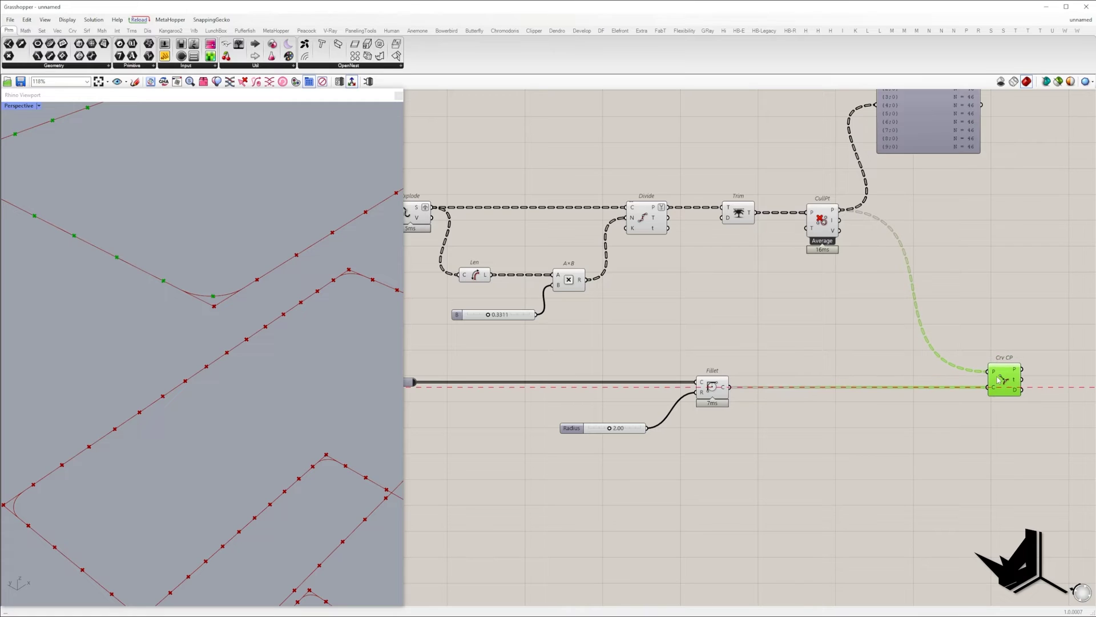
# - Graft the Fillet's curve output and turn off the preview of the preceding components
pyautogui.rightClick(725, 387)
pyautogui.click(749, 456)
pyautogui.moveTo(862, 453); pyautogui.dragTo(443, 215)
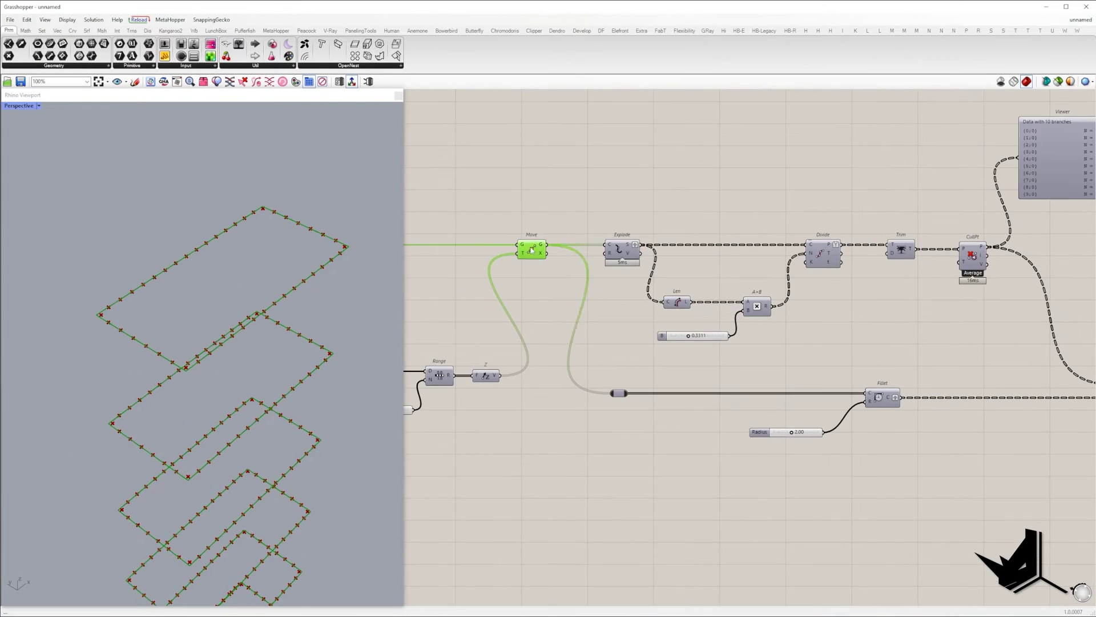
pyautogui.hotkey('ctrl', 'q')
pyautogui.scroll(4, 276, 308)
# - Add a Horizontal Frame component connected to the filleted curves and the closest-point parameters
pyautogui.doubleClick(899, 337)
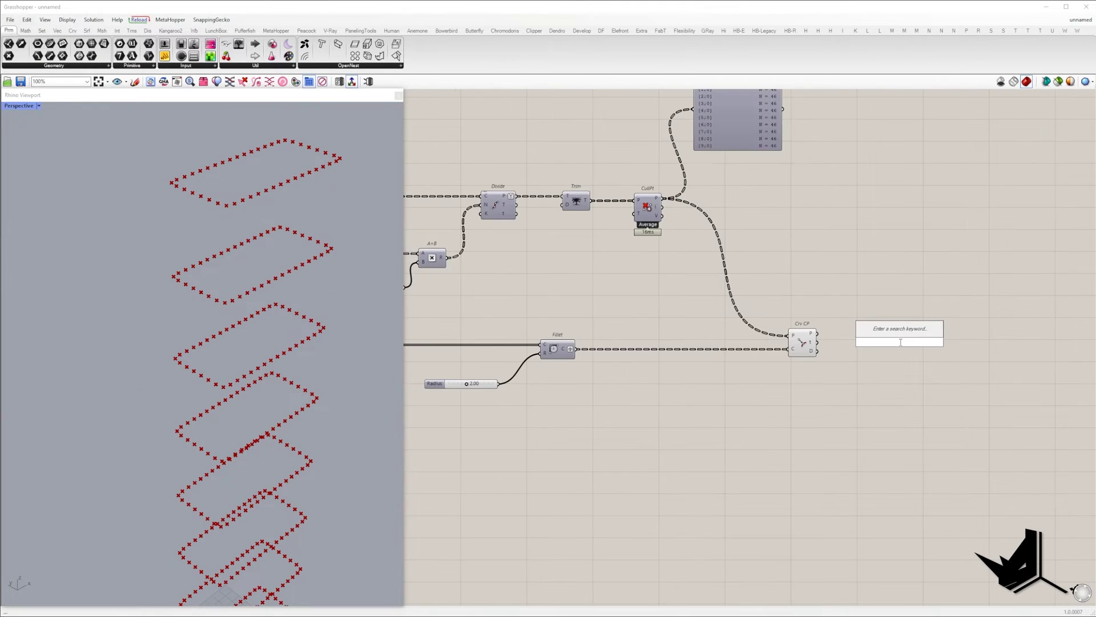
pyautogui.write('horiz')
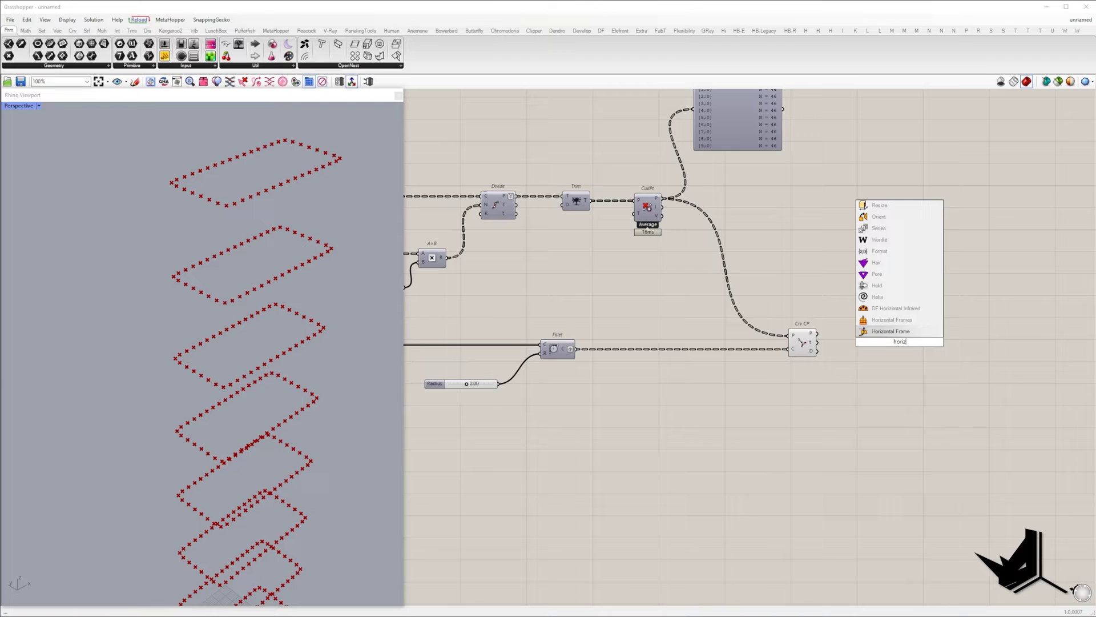
pyautogui.press('Return')
pyautogui.moveTo(886, 347); pyautogui.dragTo(818, 342)
pyautogui.moveTo(802, 343); pyautogui.dragTo(788, 312)
pyautogui.moveTo(576, 349); pyautogui.dragTo(905, 353)
# - Turn off the preview of the Curve Closest Point component
pyautogui.moveTo(828, 331); pyautogui.dragTo(769, 249)
pyautogui.middleClick(769, 248)
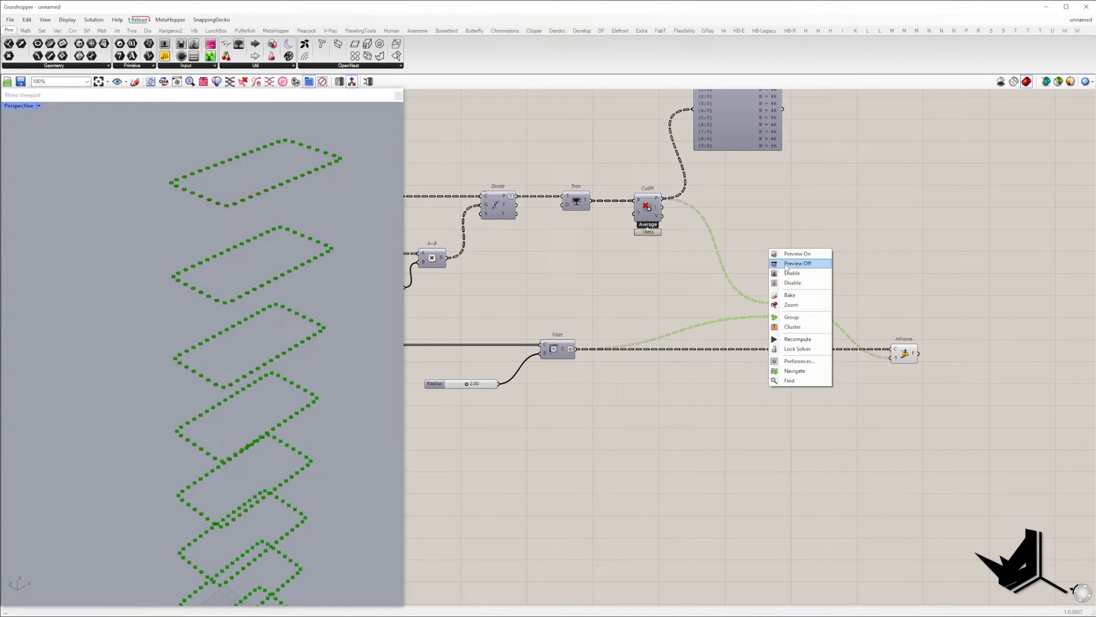
pyautogui.click(786, 265)
# - Add a Deconstruct Plane component and connect the horizontal frames to its plane input
pyautogui.doubleClick(730, 264)
pyautogui.write('dec pl')
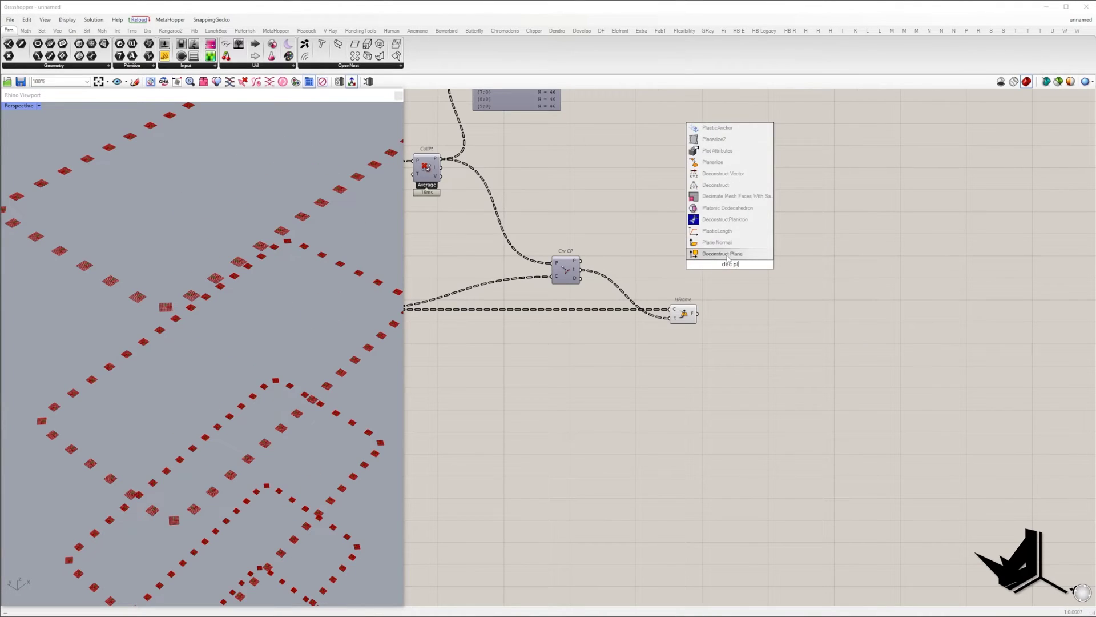
pyautogui.click(725, 252)
pyautogui.moveTo(717, 263); pyautogui.dragTo(697, 314)
pyautogui.moveTo(736, 266); pyautogui.dragTo(794, 318)
# - Add a Reverse vector component and connect the deconstructed planes' Y axes to it
pyautogui.doubleClick(788, 255)
pyautogui.write('rev')
pyautogui.press('Return')
pyautogui.moveTo(767, 257); pyautogui.dragTo(806, 308)
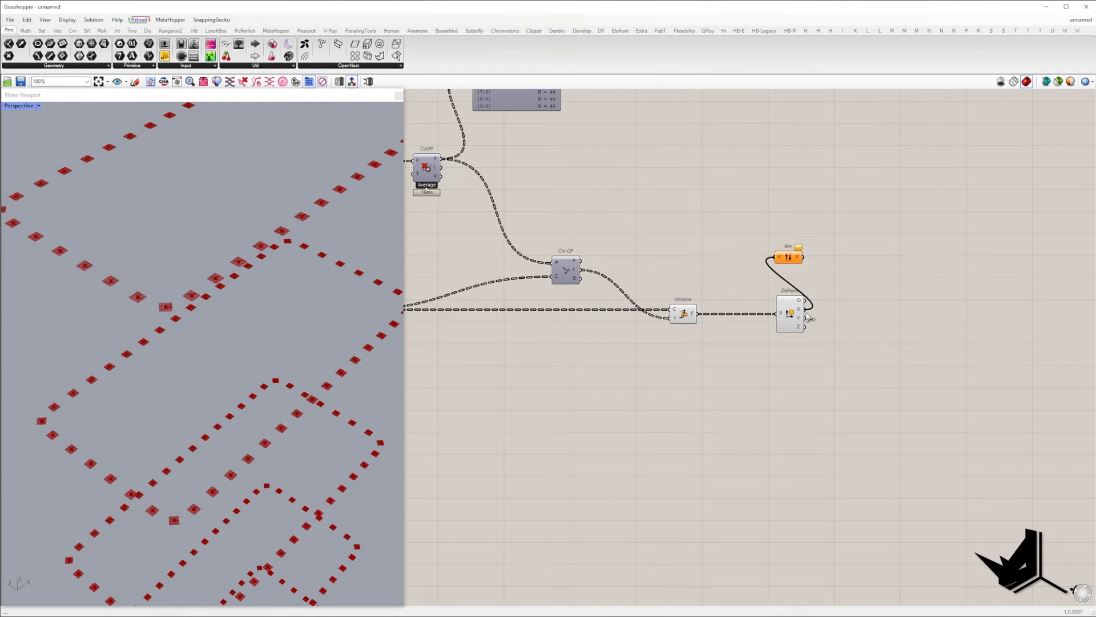
pyautogui.scroll(-5, 207, 305)
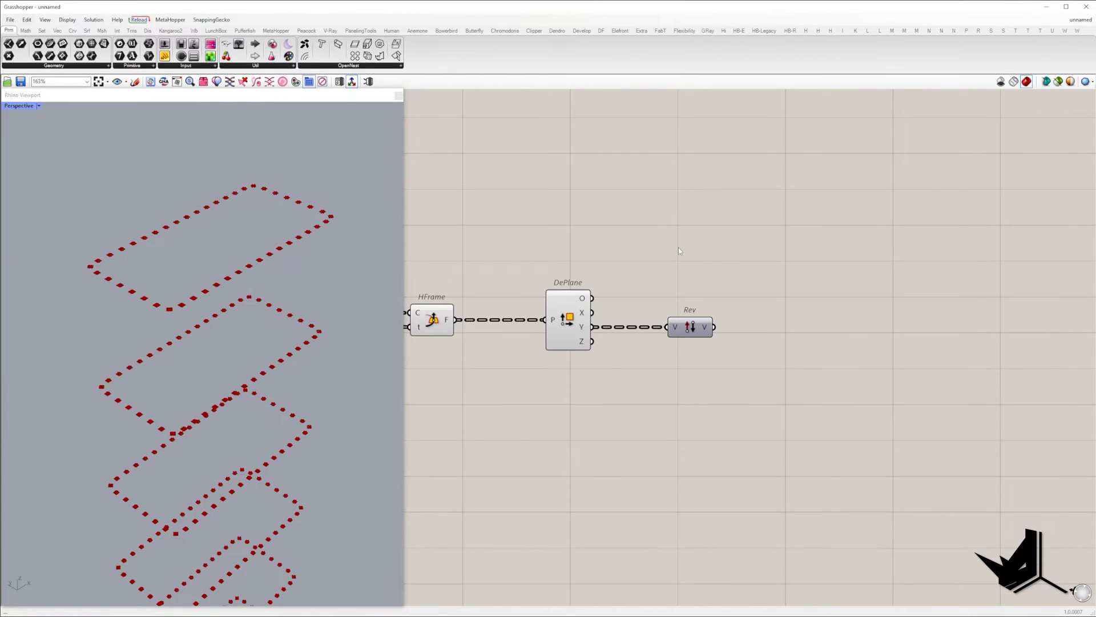
# - Add a Move component and connect the deconstructed plane origins to its geometry input
pyautogui.doubleClick(726, 266)
pyautogui.write('mov')
pyautogui.click(716, 254)
pyautogui.moveTo(703, 254); pyautogui.dragTo(992, 298)
# - Add an Amplitude component that takes the reversed vectors and drives the Move component's translation
pyautogui.scroll(-1, 751, 268)
pyautogui.doubleClick(857, 343)
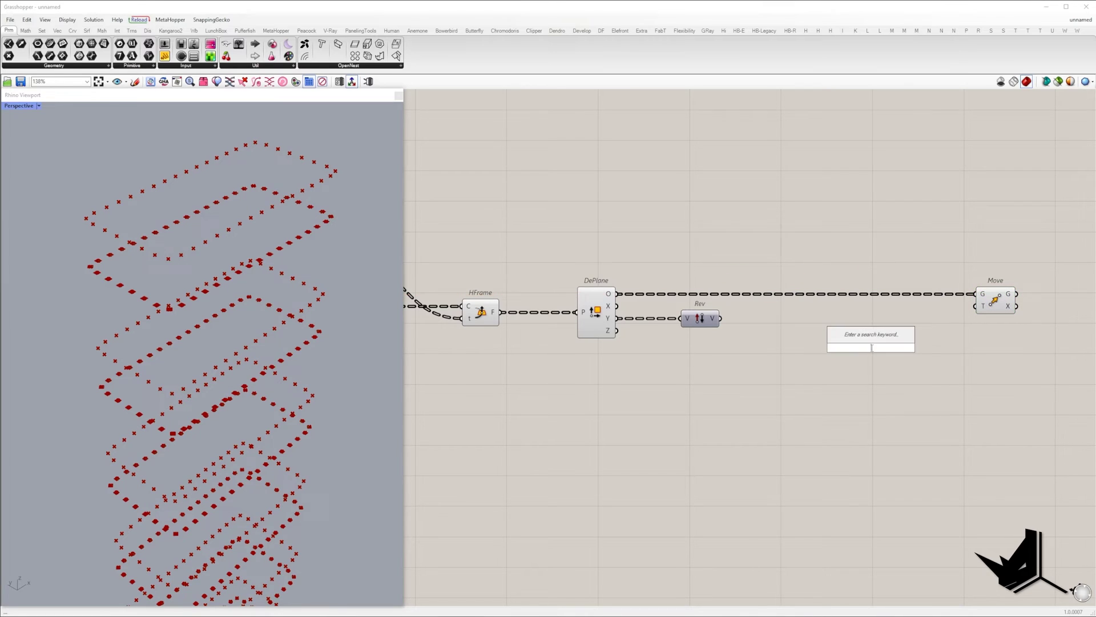
pyautogui.write('amp')
pyautogui.press('Return')
pyautogui.moveTo(718, 323); pyautogui.dragTo(741, 346)
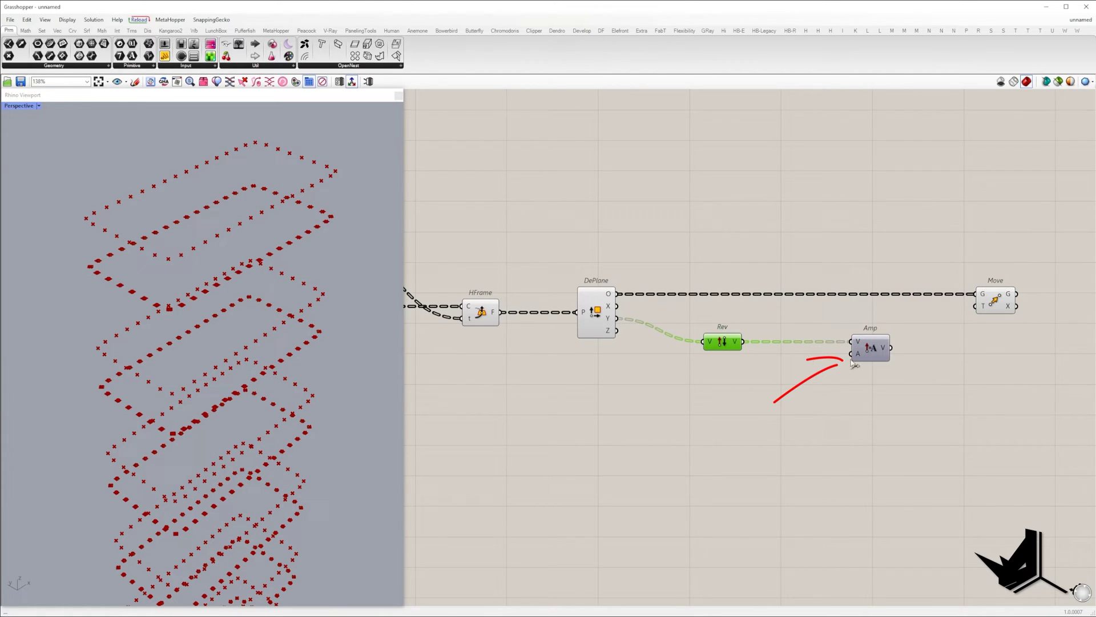
pyautogui.moveTo(970, 321); pyautogui.dragTo(977, 306)
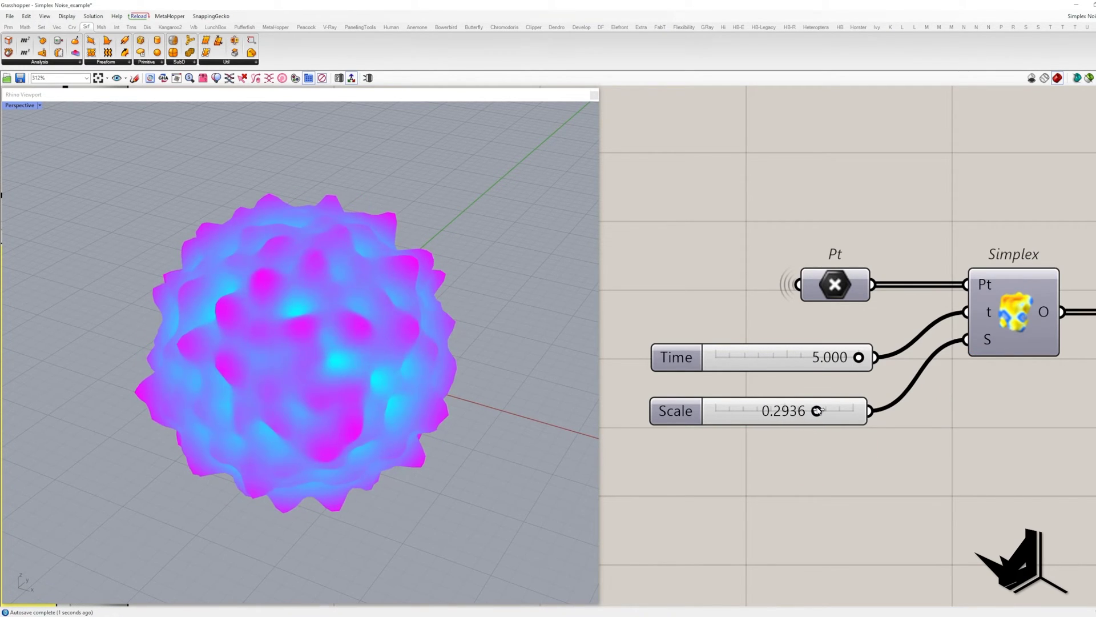
# - Vary the Scale slider in the Simplex Noise example definition to examine its effect on the sphere
pyautogui.moveTo(810, 411); pyautogui.dragTo(846, 411)
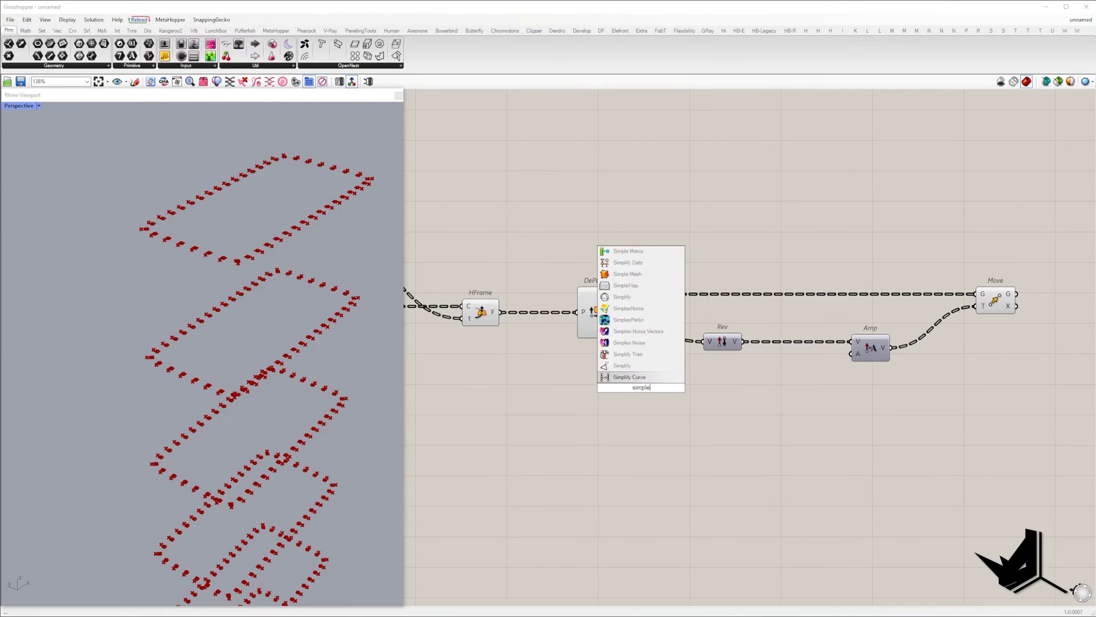
# - Add a SimplexNoise component and connect the plane origins to its point input
pyautogui.click(628, 308)
pyautogui.moveTo(601, 294); pyautogui.dragTo(703, 427)
pyautogui.scroll(3, 722, 440)
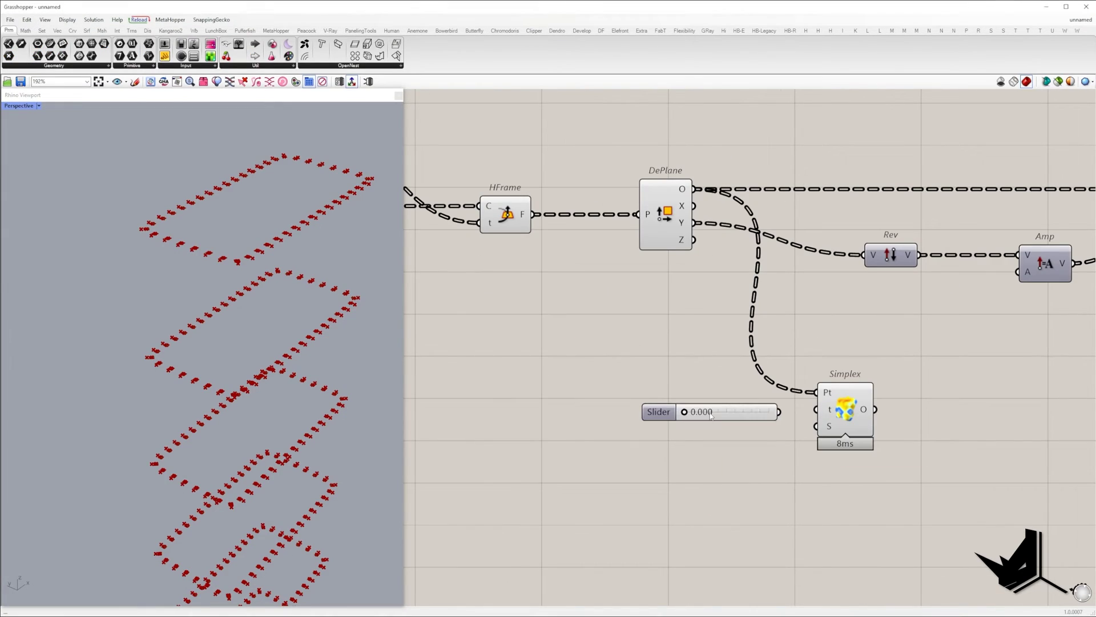
# - Feed the SimplexNoise component from a Time slider at 0.000 and a Scale slider at 0.3000
pyautogui.doubleClick(747, 440)
pyautogui.write('0.0000')
pyautogui.press('Return')
pyautogui.moveTo(749, 457); pyautogui.dragTo(685, 451, button='right')
pyautogui.moveTo(630, 435); pyautogui.dragTo(558, 444)
pyautogui.moveTo(580, 443); pyautogui.dragTo(598, 443)
pyautogui.moveTo(683, 443); pyautogui.dragTo(754, 421)
# - Inspect the SimplexNoise output values in a temporary panel and delete the panel
pyautogui.scroll(-2, 407, 267)
pyautogui.moveTo(177, 68); pyautogui.dragTo(763, 513)
pyautogui.moveTo(789, 388); pyautogui.dragTo(808, 375)
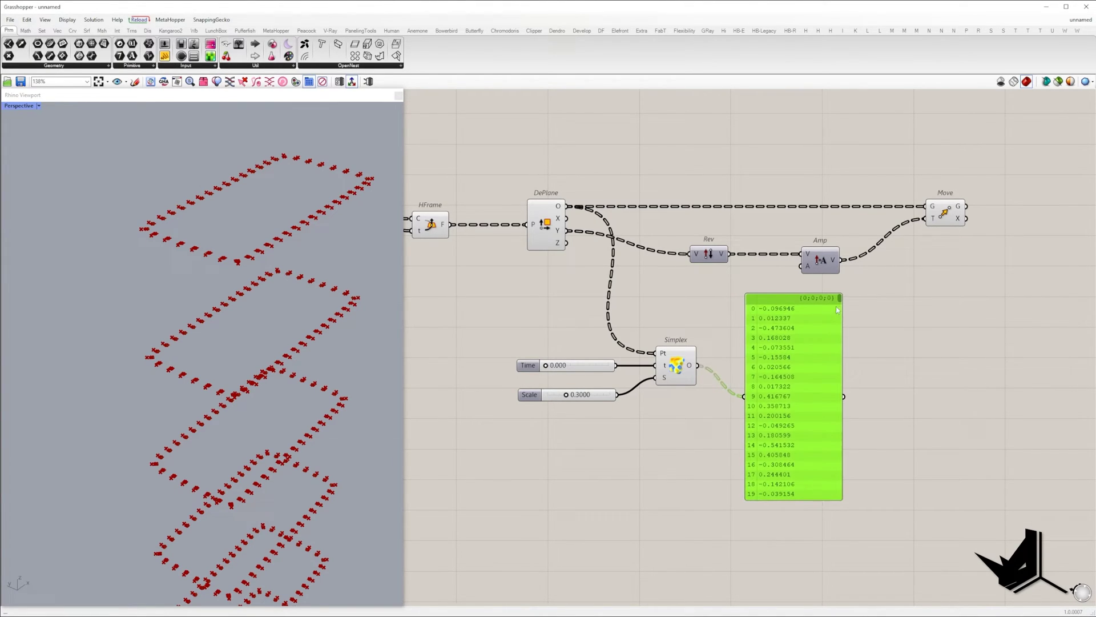
pyautogui.press('Delete')
# - Add a Remap Numbers component and connect the noise output to its value input
pyautogui.doubleClick(751, 389)
pyautogui.write('remap')
pyautogui.press('Return')
pyautogui.moveTo(696, 365); pyautogui.dragTo(731, 376)
pyautogui.moveTo(751, 390); pyautogui.dragTo(864, 378)
# - Add a Bounds component between the noise output and the Remap Numbers source domain
pyautogui.doubleClick(773, 396)
pyautogui.write('bound')
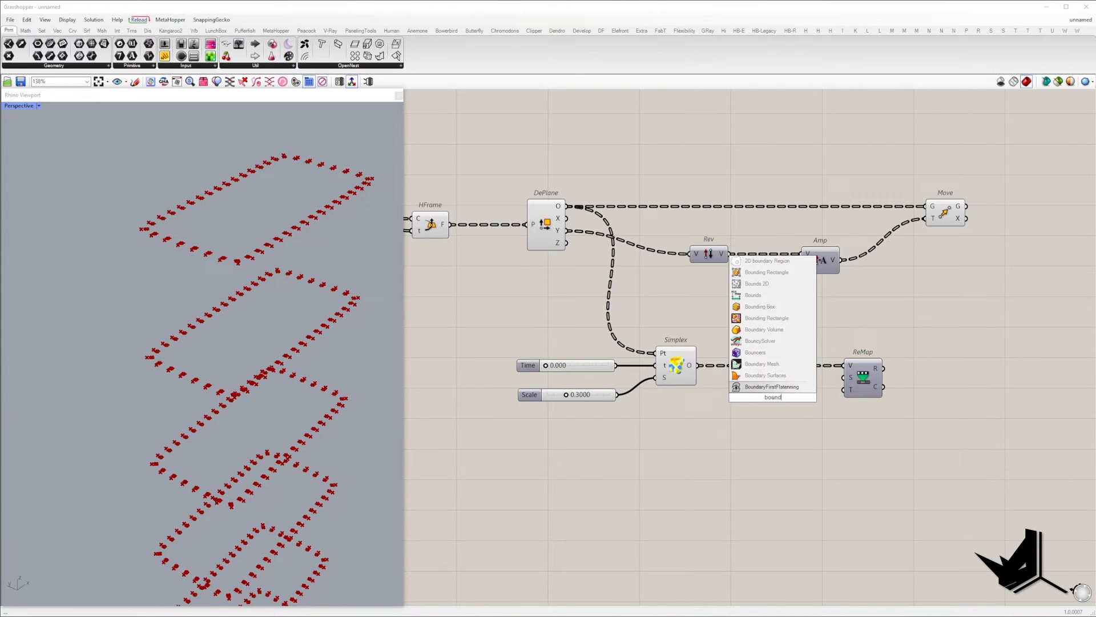
pyautogui.click(753, 294)
# - Place a 0 to 10.00 number slider below Bounds and set it to 4.00
pyautogui.doubleClick(781, 425)
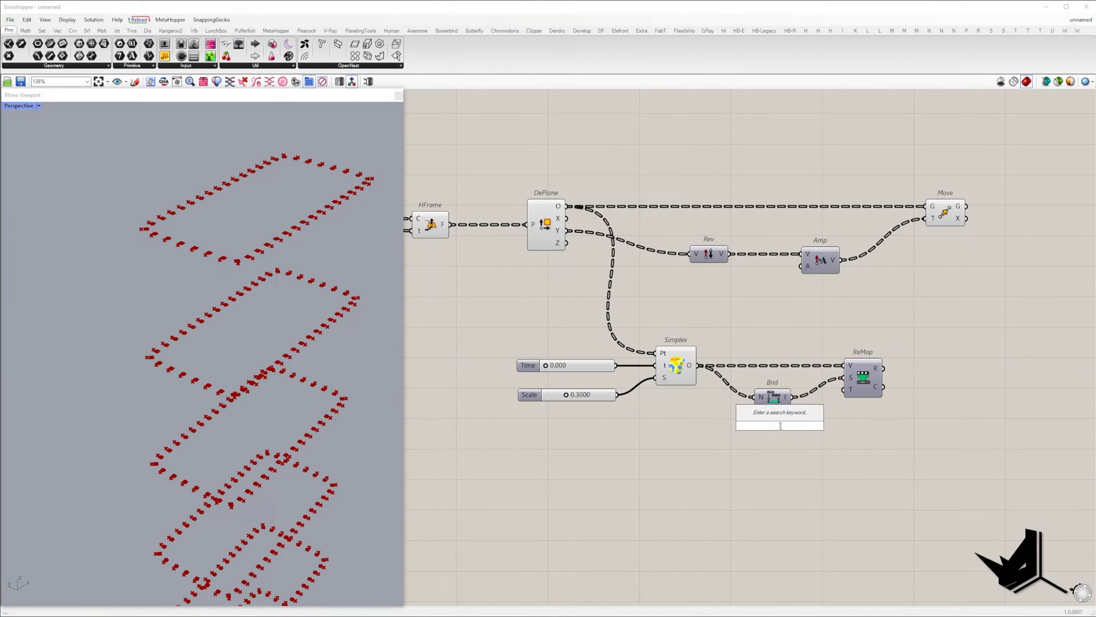
pyautogui.write('0<10.00')
pyautogui.press('Return')
pyautogui.doubleClick(780, 424)
pyautogui.write('4')
pyautogui.moveTo(742, 424); pyautogui.dragTo(672, 474)
# - Build a domain from the slider's negated value to its positive value with Negative and Construct Domain, feeding the Remap target
pyautogui.doubleClick(812, 442)
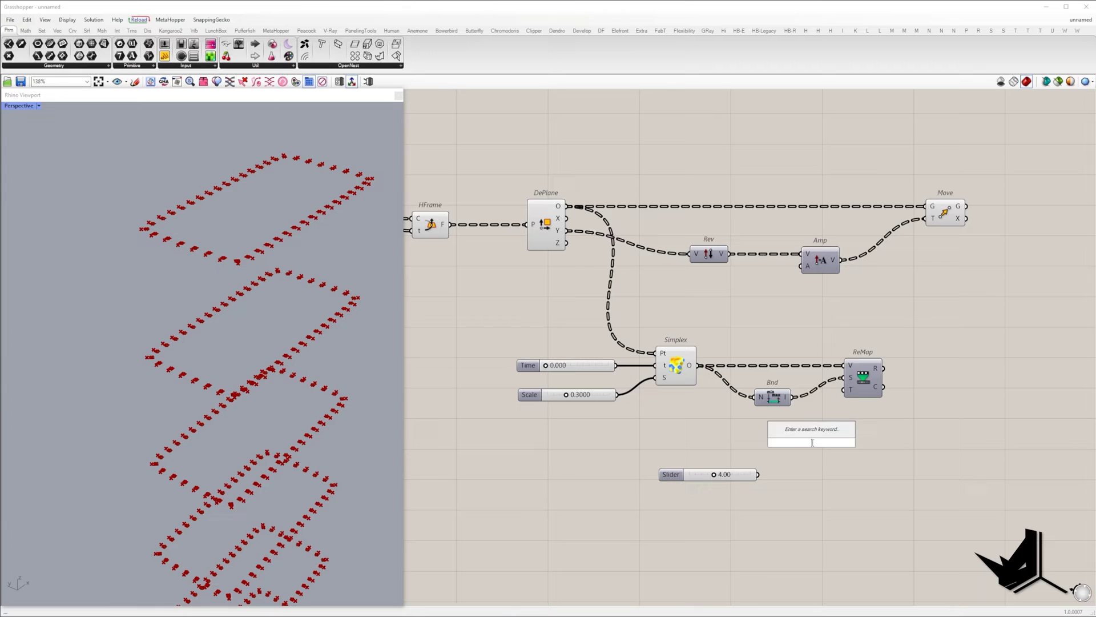
pyautogui.write('neg')
pyautogui.moveTo(758, 474); pyautogui.dragTo(793, 442)
pyautogui.moveTo(811, 442); pyautogui.dragTo(799, 449)
pyautogui.doubleClick(866, 477)
pyautogui.write('dom')
pyautogui.click(861, 455)
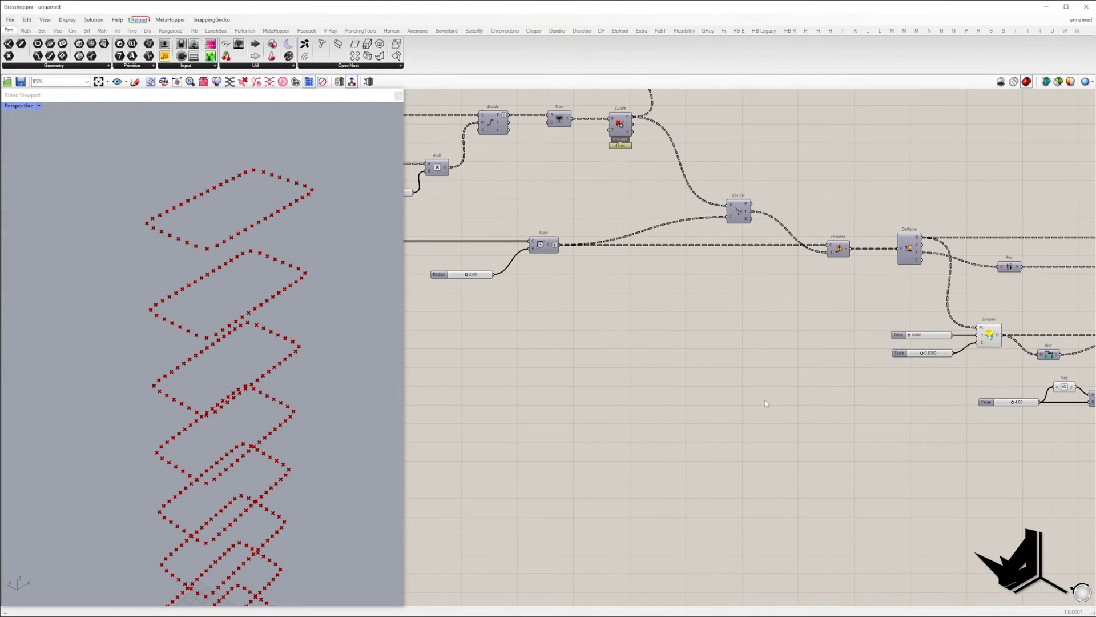
# - Add a Pull Point component and connect the Curve Closest Point points output to it
pyautogui.doubleClick(764, 400)
pyautogui.write('pu')
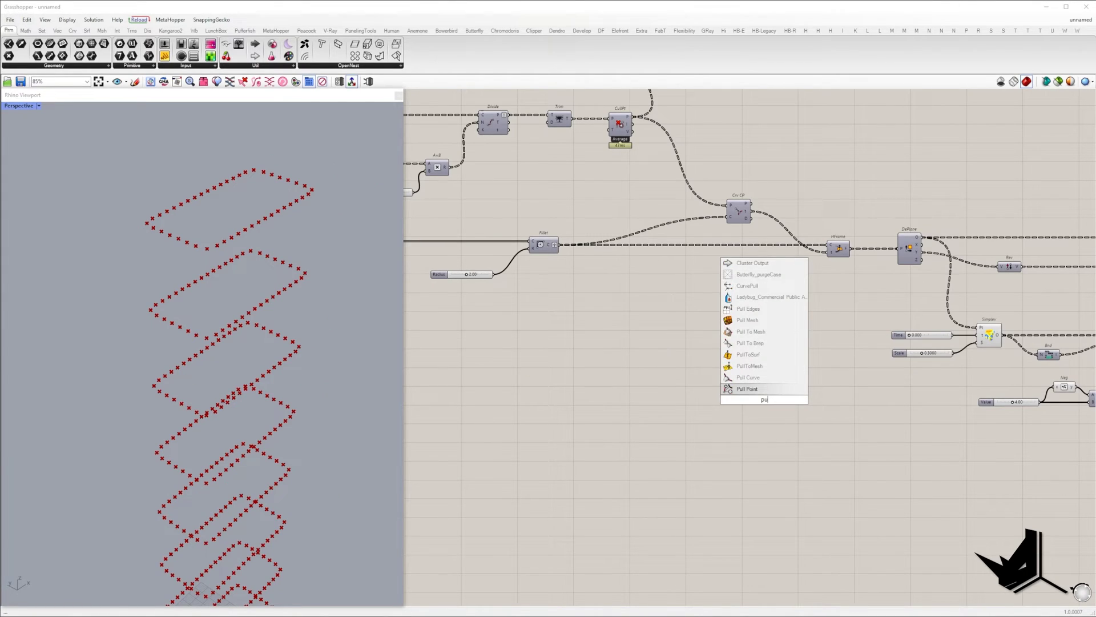
pyautogui.write('ll')
pyautogui.click(753, 377)
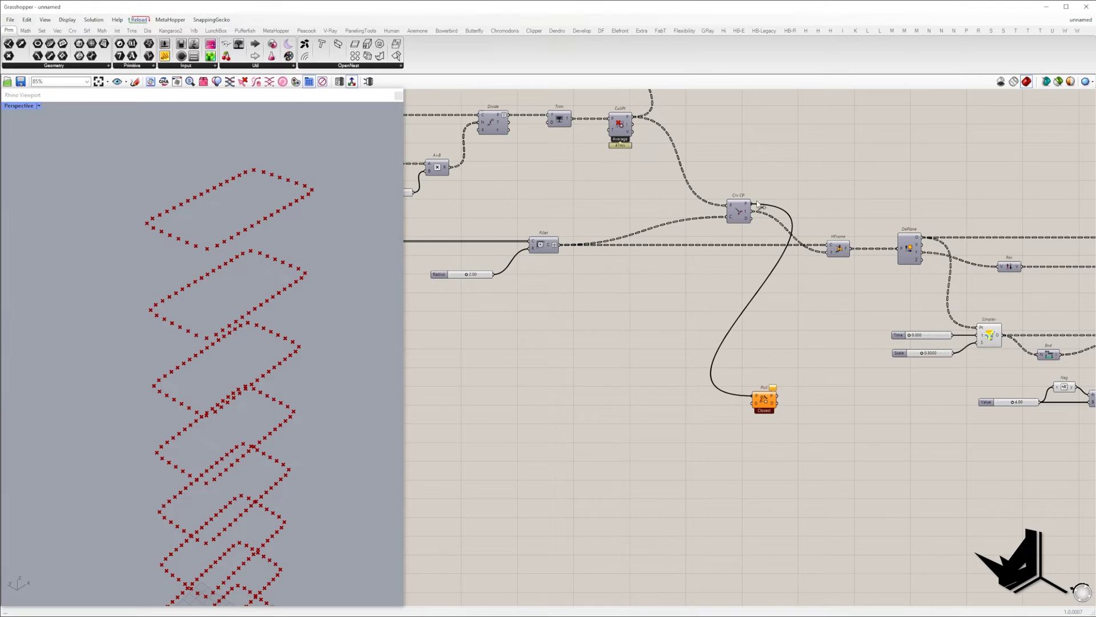
pyautogui.moveTo(759, 204); pyautogui.dragTo(754, 203)
# - Add a Discontinuity component on the relayed floor outlines and connect its corner points to Pull Point's geometry input
pyautogui.moveTo(593, 343); pyautogui.dragTo(870, 361, button='right')
pyautogui.doubleClick(675, 365)
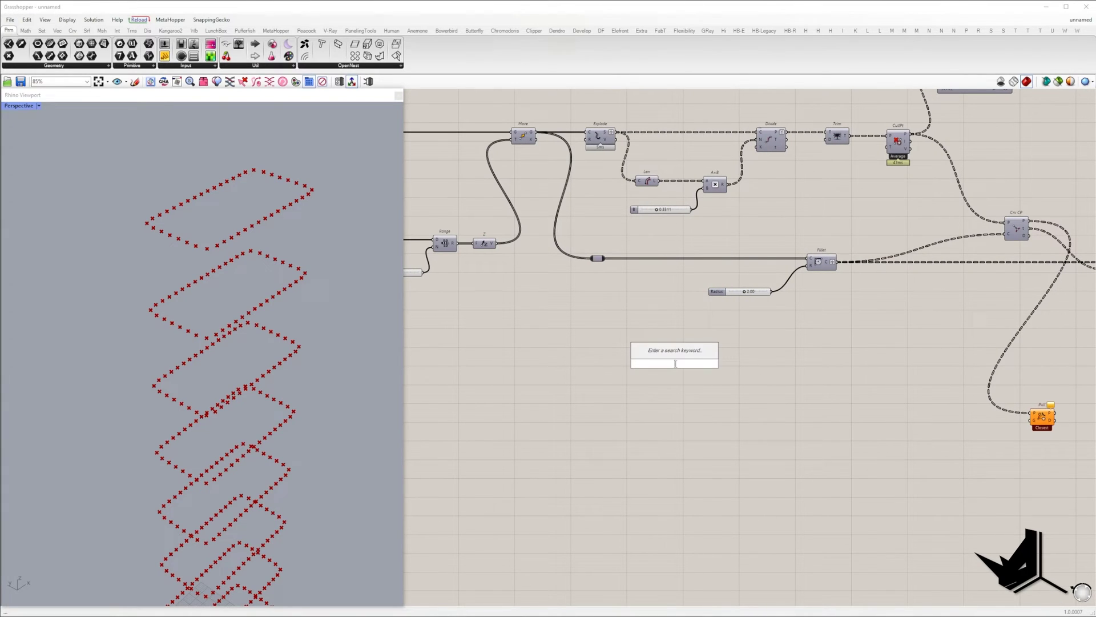
pyautogui.write('disc')
pyautogui.click(675, 354)
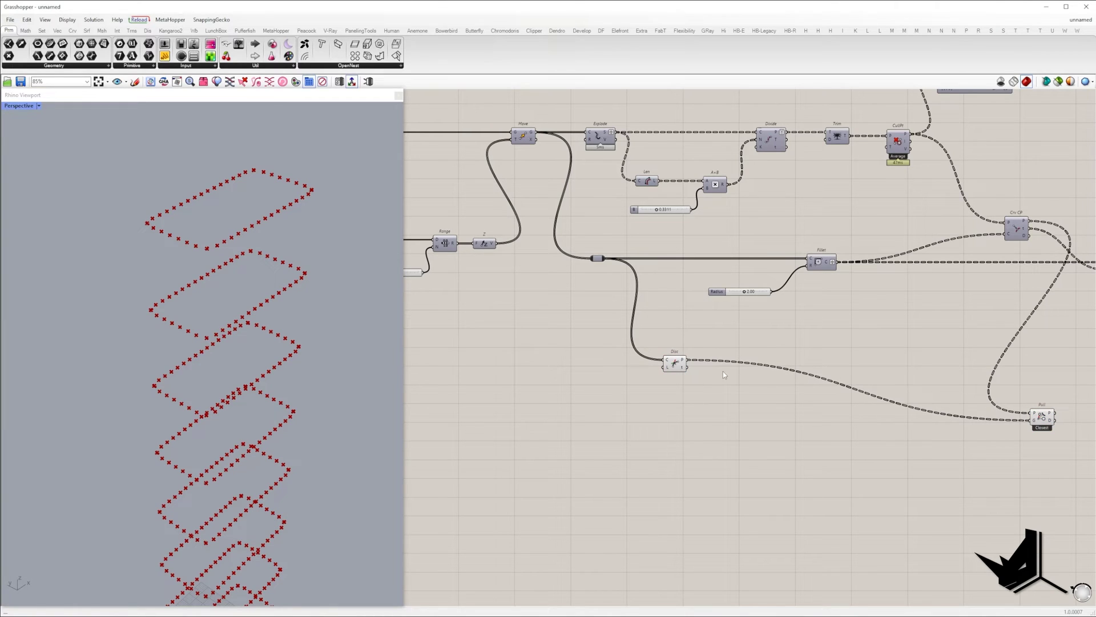
pyautogui.moveTo(672, 362); pyautogui.dragTo(698, 419)
# - Add a Remap Numbers component and connect Pull Point's distance output to its value input
pyautogui.moveTo(952, 461); pyautogui.dragTo(523, 430, button='right')
pyautogui.doubleClick(691, 391)
pyautogui.write('re')
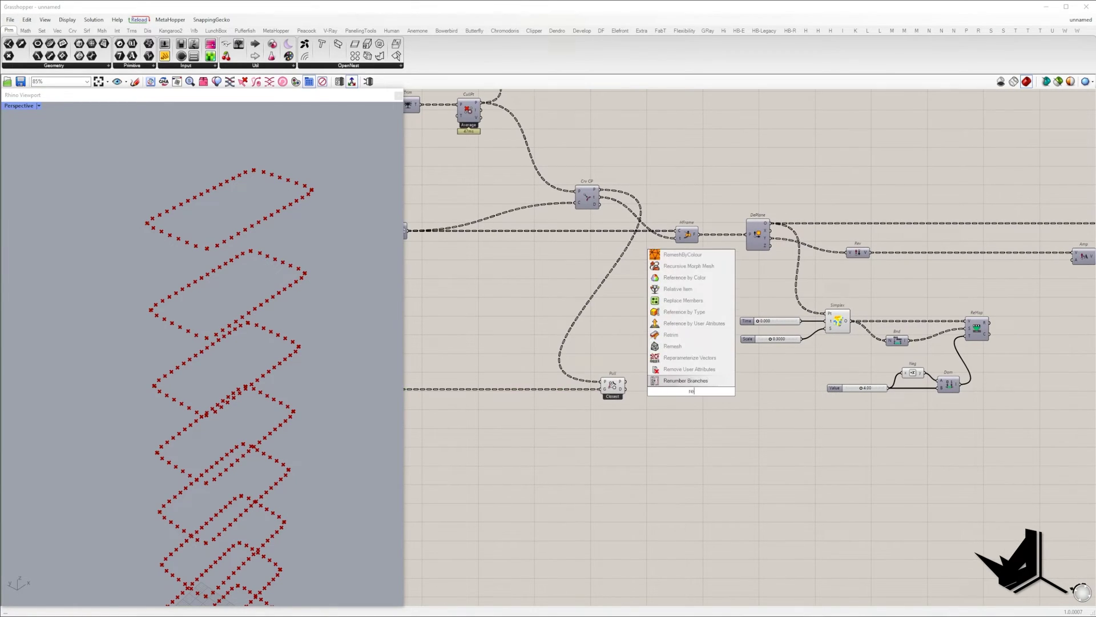
pyautogui.write('map')
pyautogui.press('Return')
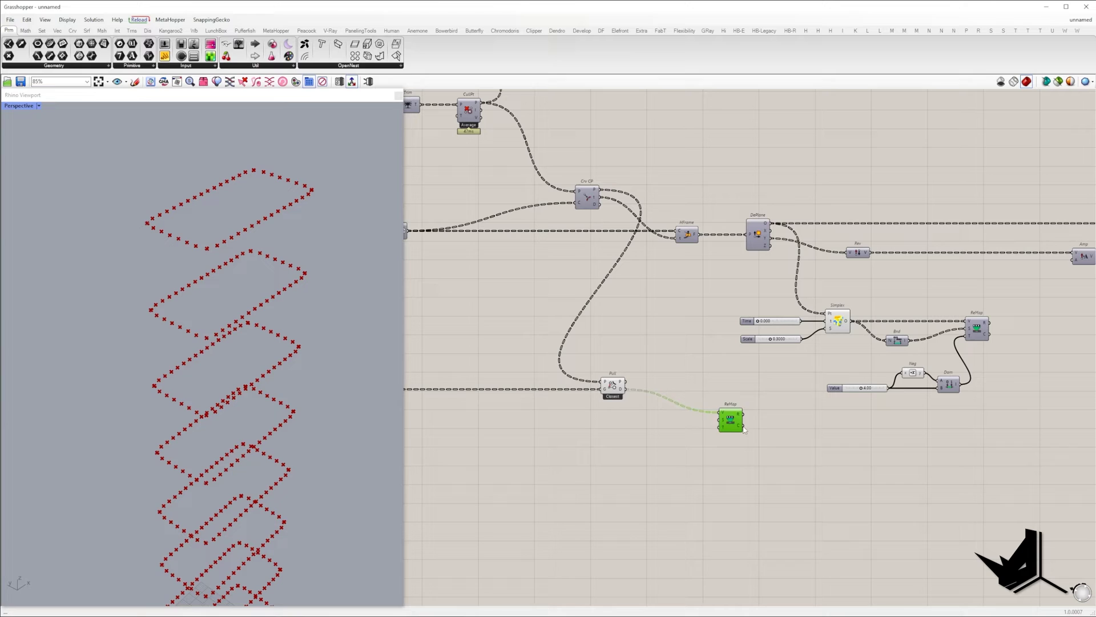
# - Add a Bounds component on the Pull Point distances, flatten its input, and feed the resulting domain to the new Remap's source
pyautogui.doubleClick(673, 467)
pyautogui.write('bounds')
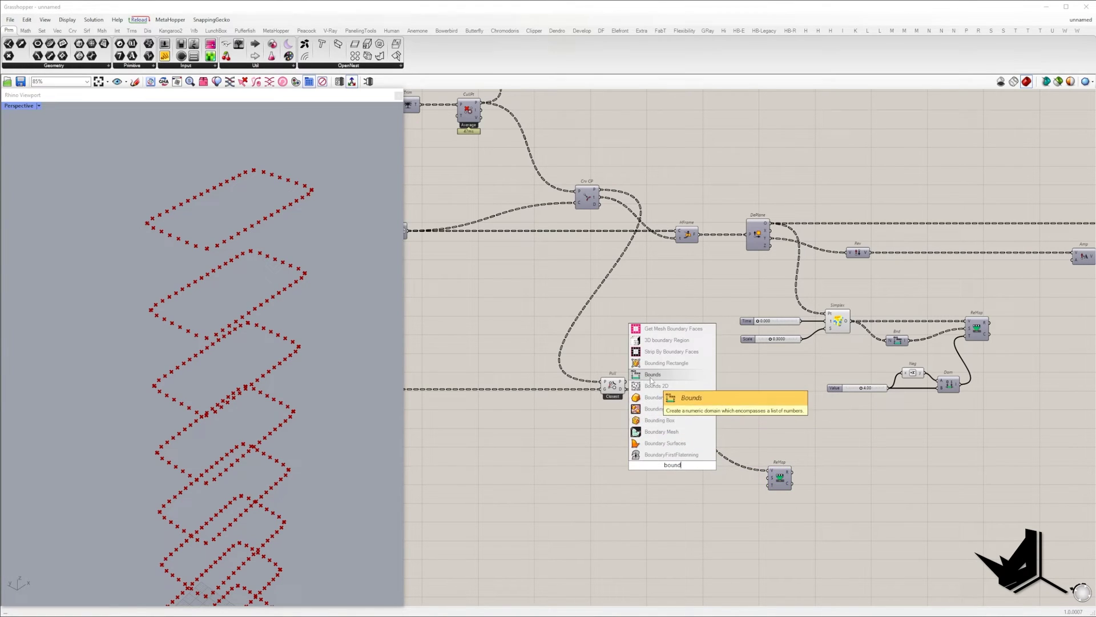
pyautogui.click(655, 375)
pyautogui.moveTo(626, 389); pyautogui.dragTo(633, 406)
pyautogui.rightClick(668, 466)
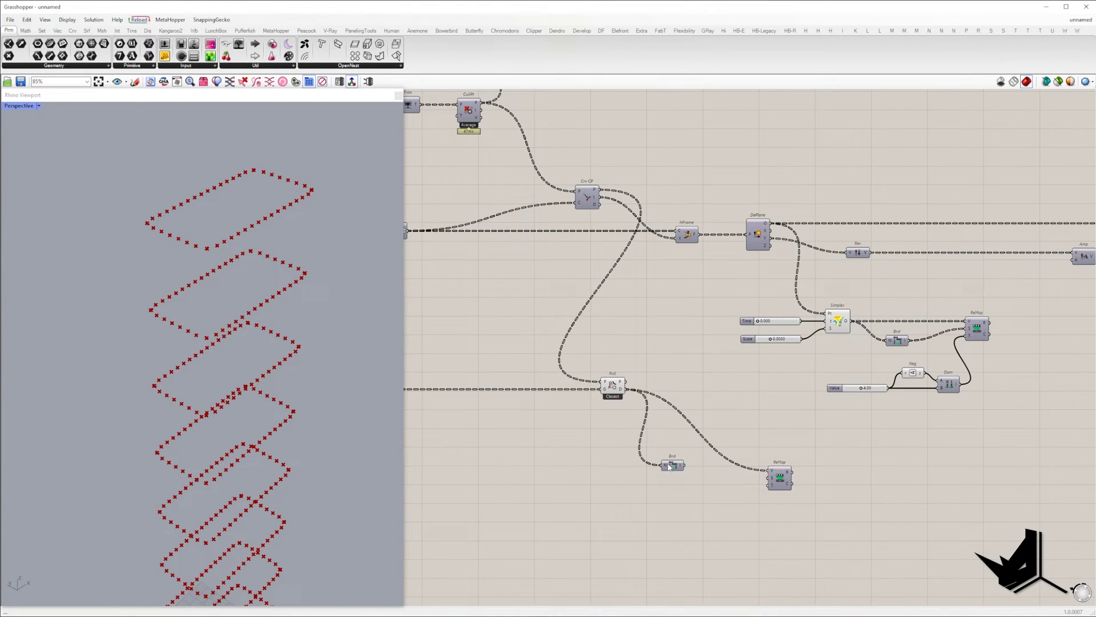
pyautogui.rightClick(667, 465)
pyautogui.click(694, 503)
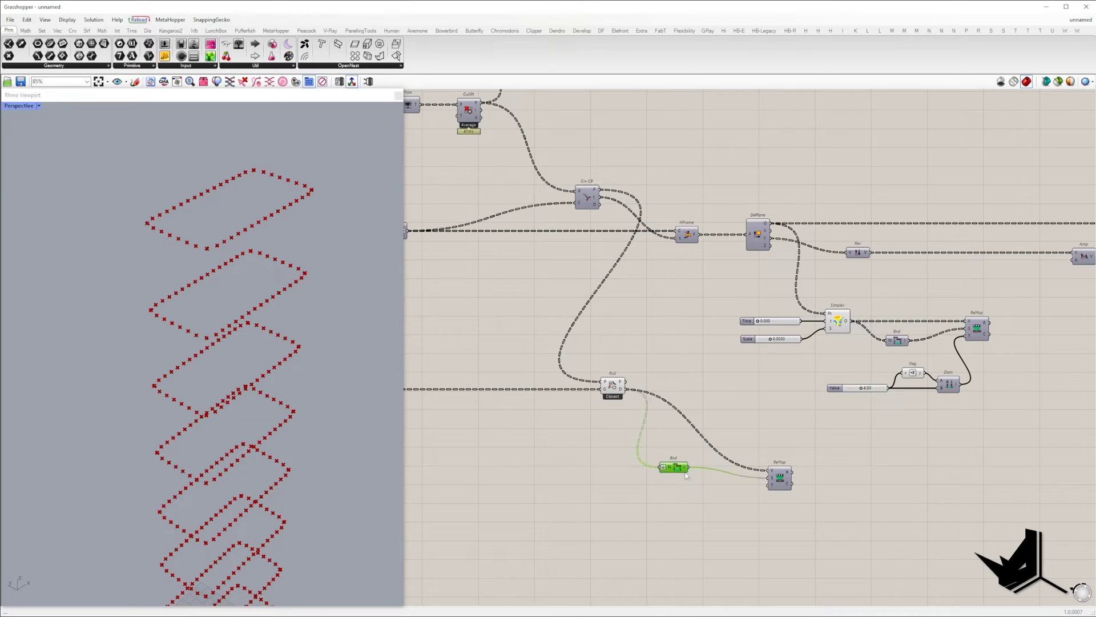
# - Create a panel containing 0 to 1 and connect it to the new Remap's target domain
pyautogui.doubleClick(715, 512)
pyautogui.write('//0 to 1')
pyautogui.press('Return')
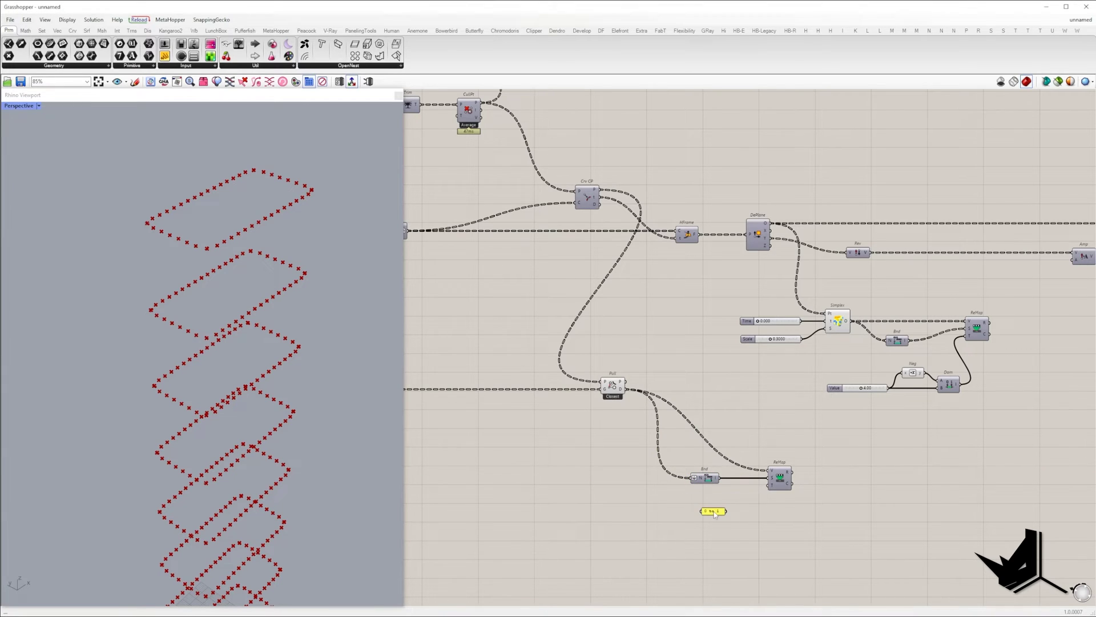
pyautogui.scroll(3, 719, 520)
pyautogui.scroll(-3, 879, 472)
pyautogui.moveTo(879, 472); pyautogui.dragTo(580, 477, button='right')
# - Add a Graph Mapper fed by the remapped distances and set its graph type to Bezier
pyautogui.doubleClick(591, 346)
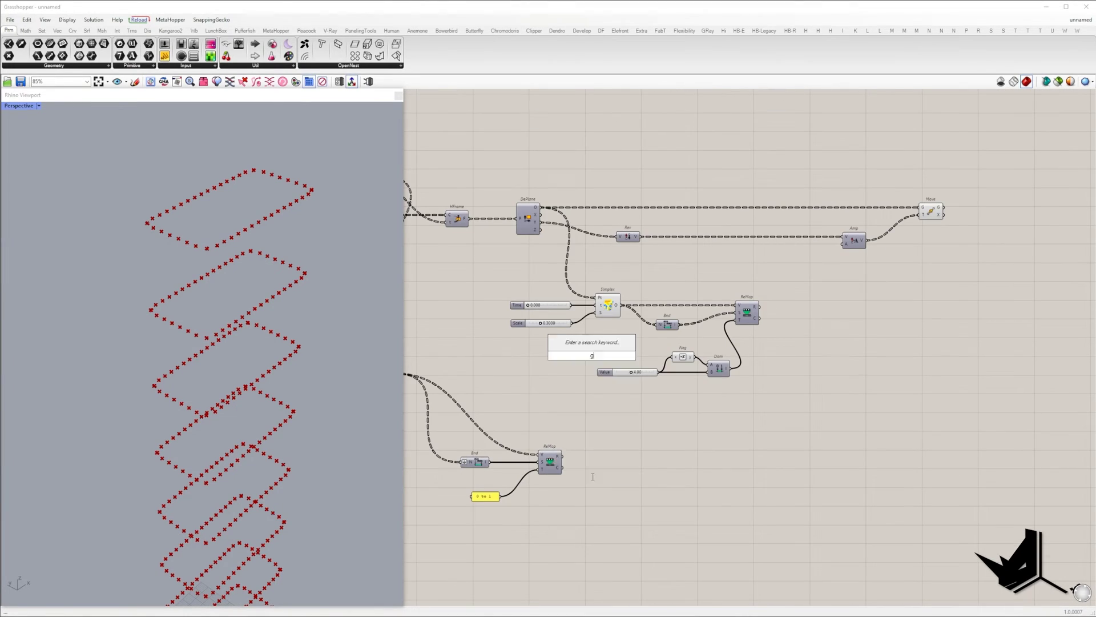
pyautogui.write('graph ma')
pyautogui.click(592, 466)
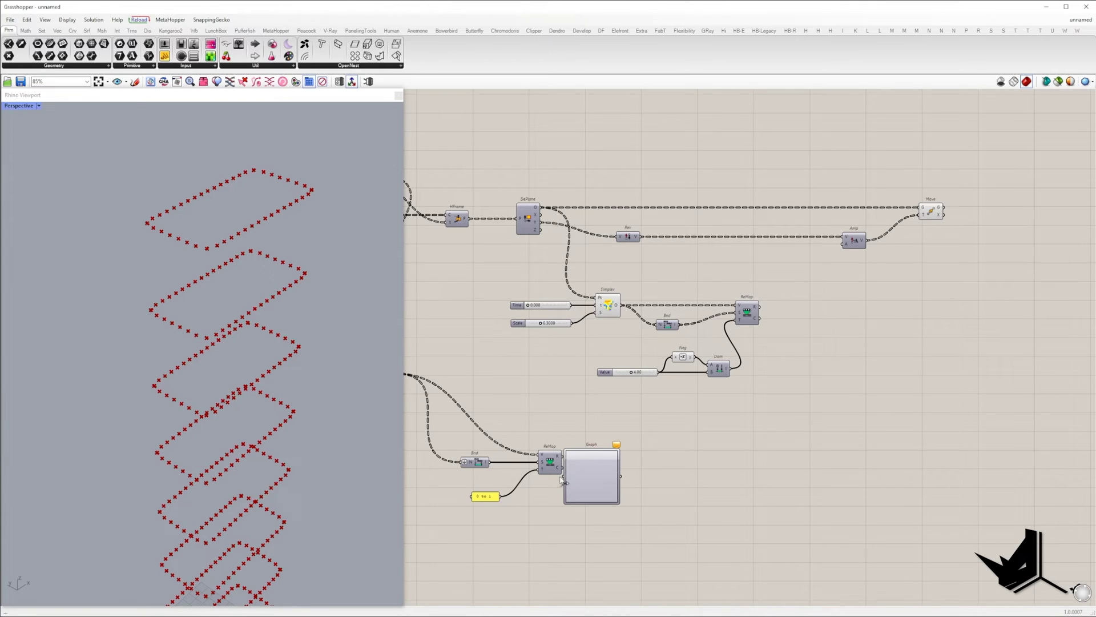
pyautogui.moveTo(570, 460); pyautogui.dragTo(769, 455)
pyautogui.rightClick(769, 455)
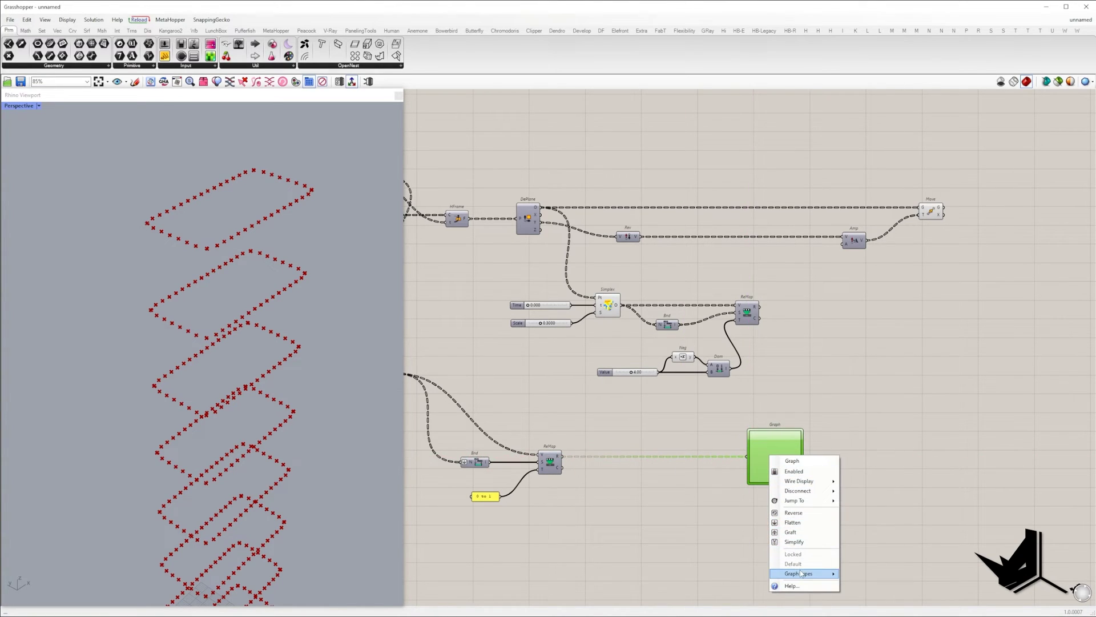
pyautogui.moveTo(800, 573)
pyautogui.click(863, 427)
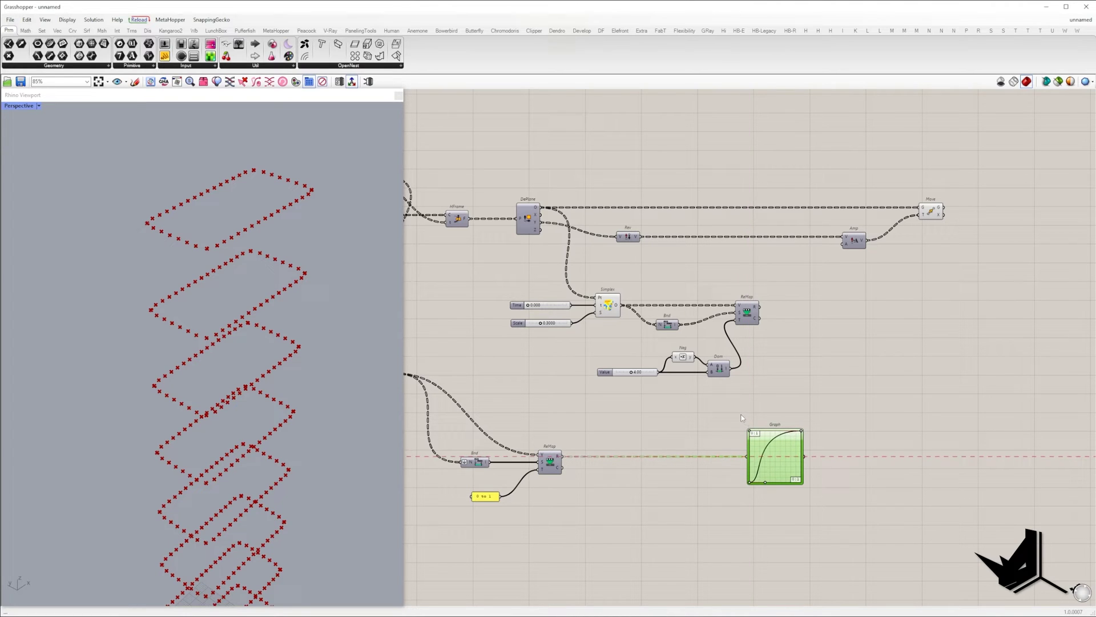
# - Multiply the remapped noise by the Graph Mapper output with a Multiplication component and feed the product to the Amplitude's amplitude input
pyautogui.moveTo(741, 417); pyautogui.dragTo(604, 425, button='right')
pyautogui.write('mu')
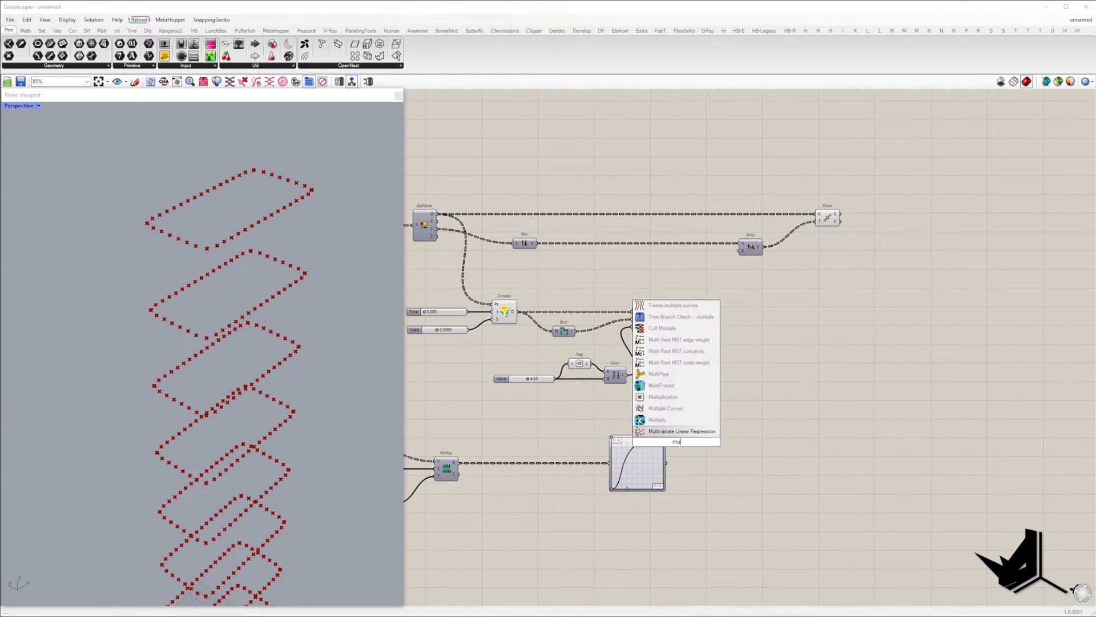
pyautogui.write('lti')
pyautogui.click(662, 385)
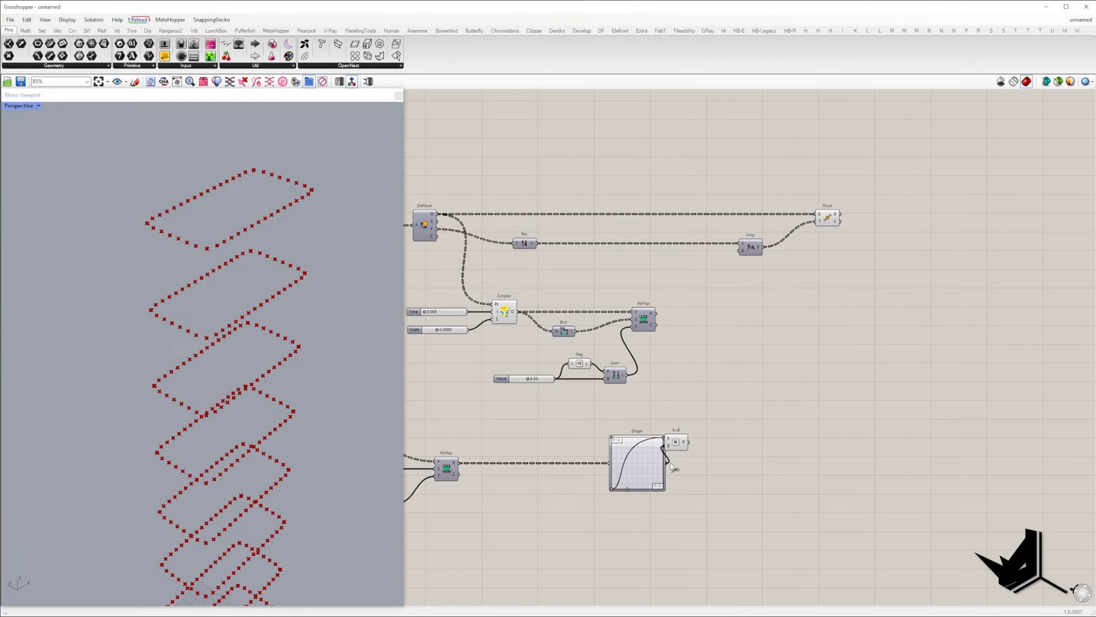
pyautogui.moveTo(724, 350); pyautogui.dragTo(726, 318)
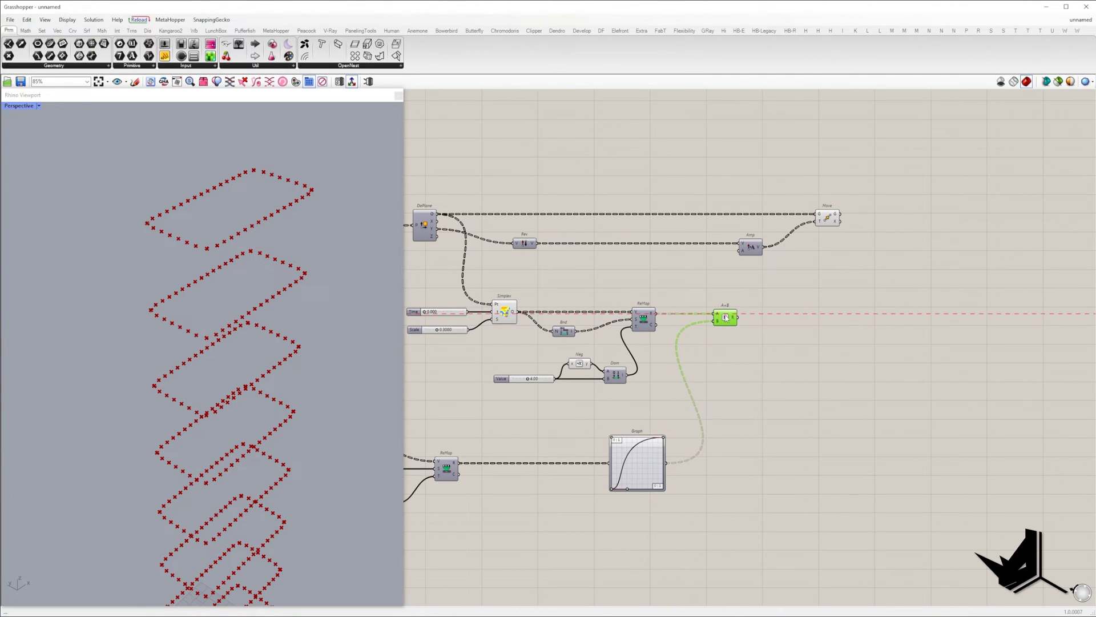
pyautogui.moveTo(734, 267); pyautogui.dragTo(740, 250)
pyautogui.middleClick(716, 337)
pyautogui.click(769, 337)
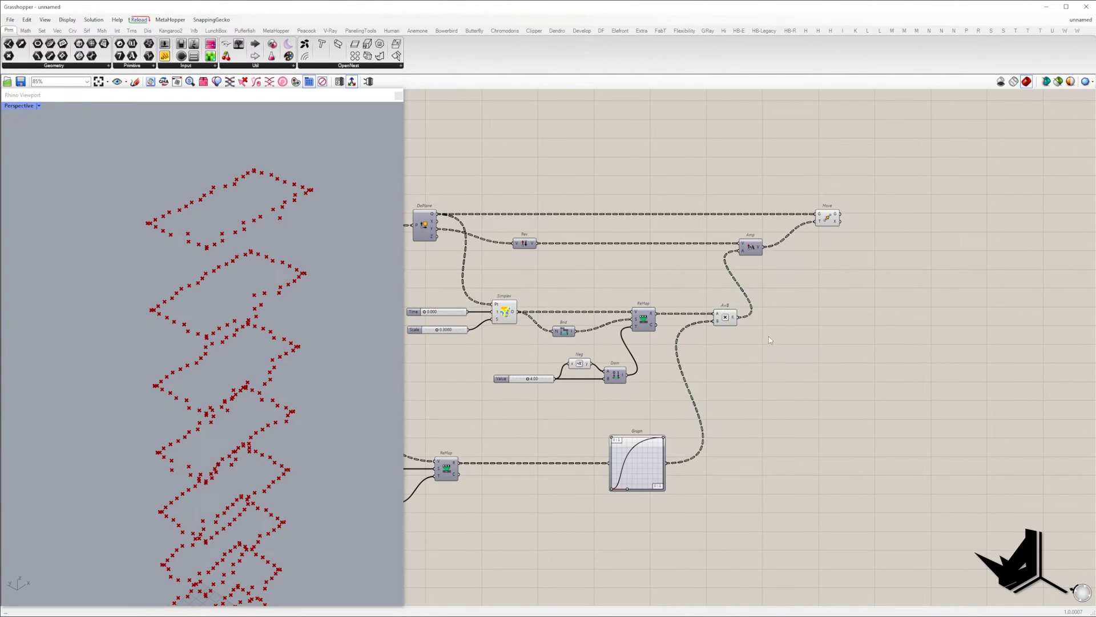
# - Add a Nurbs Curve component and connect the moved points to its vertices input
pyautogui.moveTo(768, 337); pyautogui.dragTo(660, 364, button='right')
pyautogui.click(645, 275)
pyautogui.moveTo(645, 277); pyautogui.dragTo(691, 277)
pyautogui.doubleClick(785, 273)
pyautogui.write('nurbs')
pyautogui.press('Return')
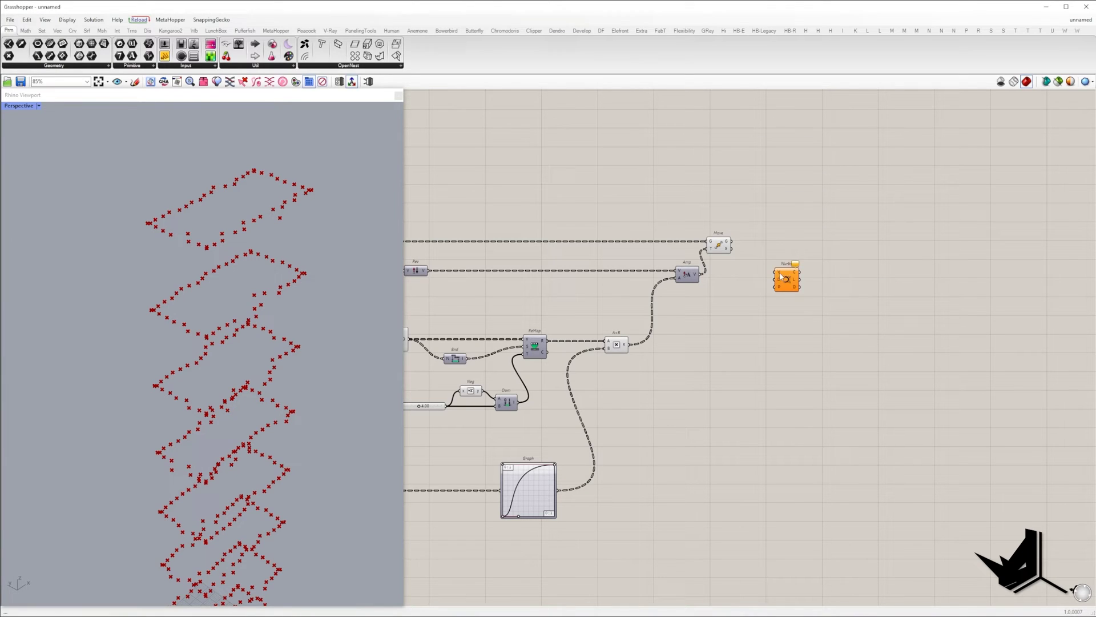
pyautogui.moveTo(787, 276); pyautogui.dragTo(787, 249)
# - Add a Boolean Toggle set to True and connect it to the Nurbs Curve's periodic input
pyautogui.doubleClick(769, 274)
pyautogui.write('tog')
pyautogui.click(783, 265)
pyautogui.scroll(5, 788, 262)
pyautogui.moveTo(792, 293); pyautogui.dragTo(873, 218)
pyautogui.doubleClick(765, 293)
# - Turn off the preview of the Move component that displaces the points
pyautogui.scroll(-5, 756, 262)
pyautogui.moveTo(720, 221); pyautogui.dragTo(651, 285)
pyautogui.hotkey('ctrl', 'q')
pyautogui.scroll(-4, 212, 459)
pyautogui.moveTo(213, 460)
pyautogui.mouseDown(button='right')
pyautogui.moveTo(177, 466)
pyautogui.moveTo(217, 457)
pyautogui.mouseUp(button='right')
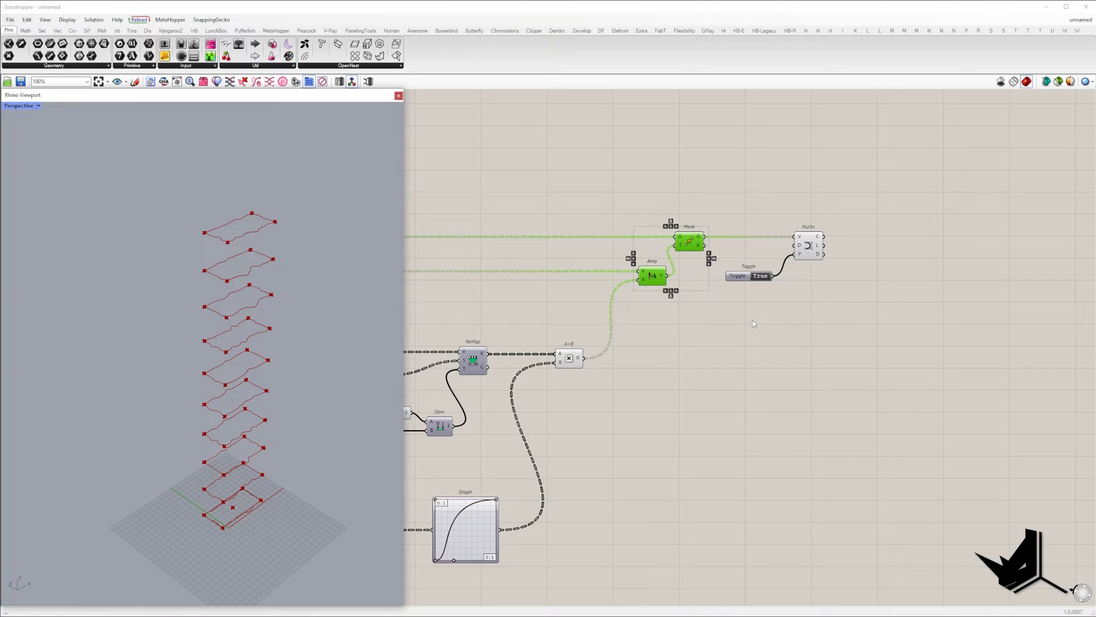
# - Loft the Nurbs curves with their curve output flattened, and turn off the Nurbs Curve preview
pyautogui.doubleClick(833, 288)
pyautogui.write('loft')
pyautogui.press('Return')
pyautogui.rightClick(819, 236)
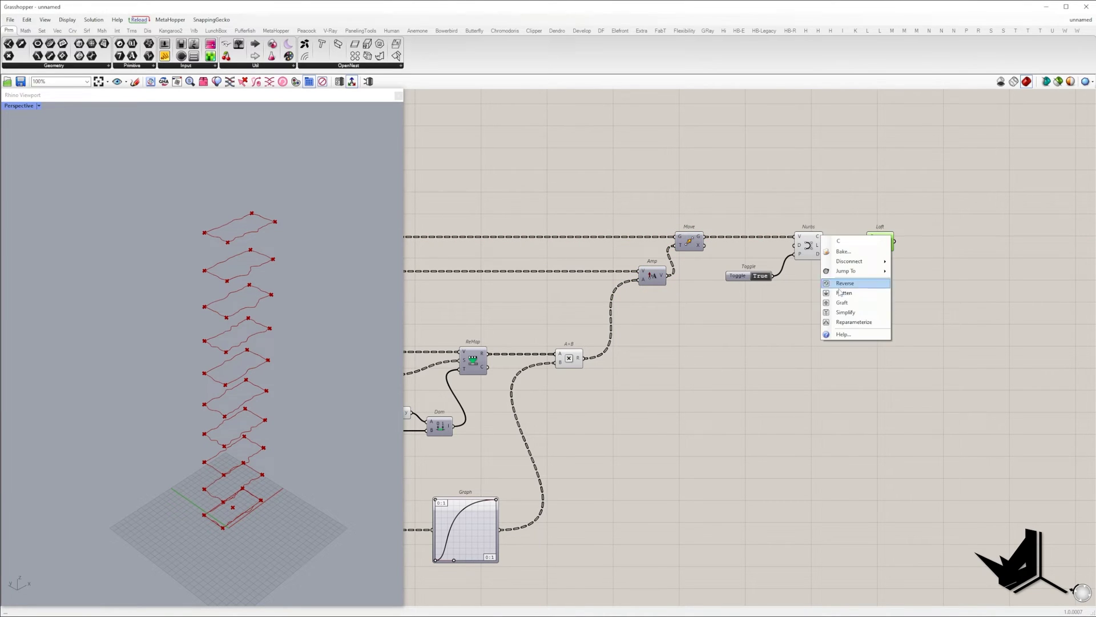
pyautogui.click(839, 293)
pyautogui.moveTo(309, 348)
pyautogui.mouseDown(button='right')
pyautogui.moveTo(277, 352)
pyautogui.moveTo(302, 354)
pyautogui.mouseUp(button='right')
pyautogui.hotkey('ctrl', 'q')
# - Add a Custom Preview component and connect the lofted surface to its geometry input
pyautogui.doubleClick(889, 287)
pyautogui.write('pre')
pyautogui.press('Return')
pyautogui.moveTo(879, 284); pyautogui.dragTo(894, 241)
pyautogui.moveTo(891, 288); pyautogui.dragTo(901, 290)
pyautogui.click(856, 309)
pyautogui.moveTo(234, 359)
pyautogui.mouseDown(button='right')
pyautogui.moveTo(160, 351)
pyautogui.moveTo(350, 350)
pyautogui.moveTo(226, 361)
pyautogui.mouseUp(button='right')
pyautogui.scroll(5, 251, 382)
# - Add a Contour component to the right of the Loft and connect the lofted surface to its shape input
pyautogui.moveTo(456, 354); pyautogui.dragTo(828, 328, button='right')
pyautogui.moveTo(588, 328); pyautogui.dragTo(612, 329)
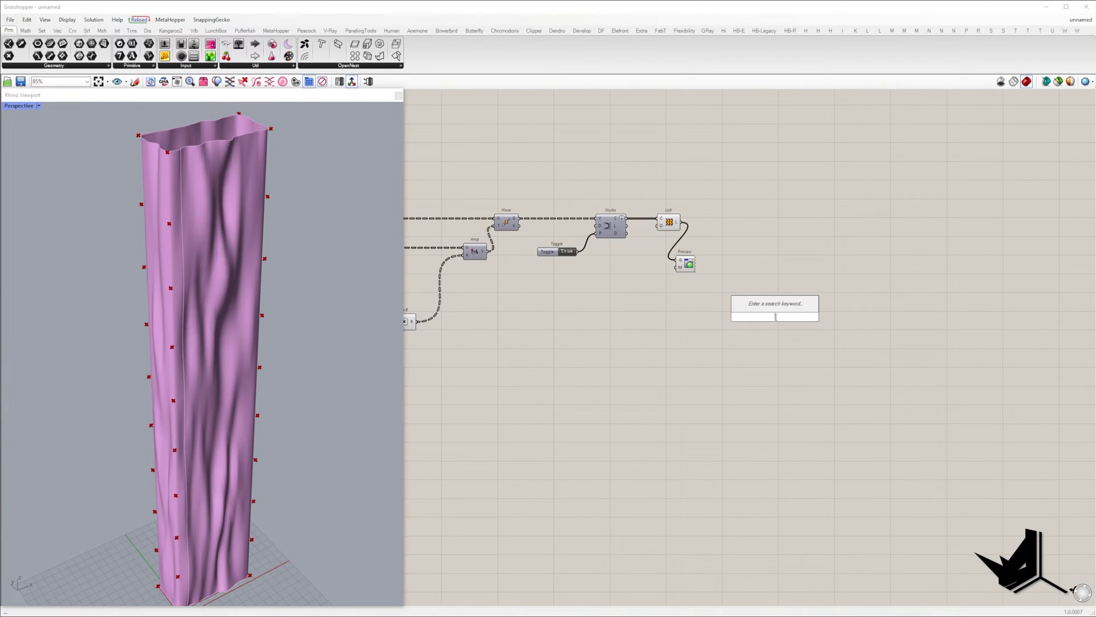
pyautogui.write('co')
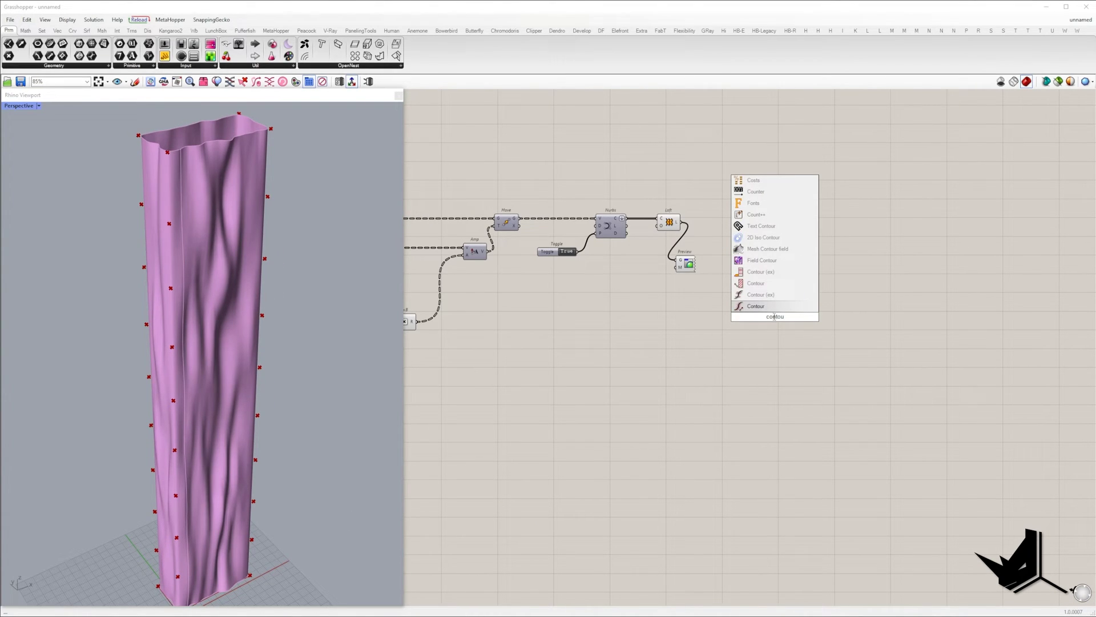
pyautogui.write('ntou')
pyautogui.press('Return')
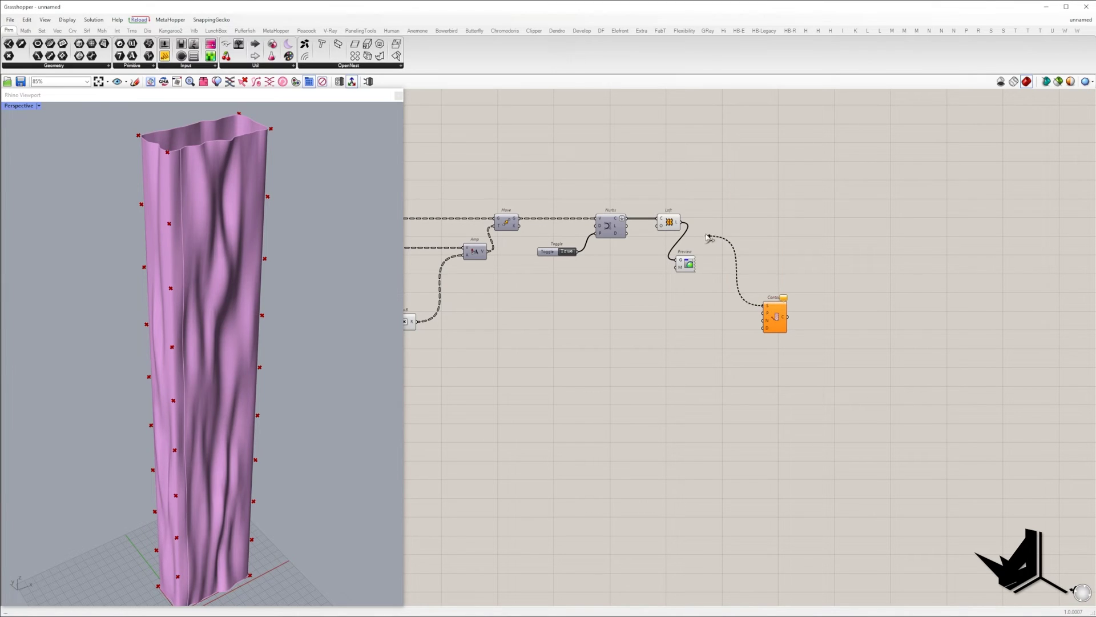
pyautogui.moveTo(772, 314); pyautogui.dragTo(862, 245)
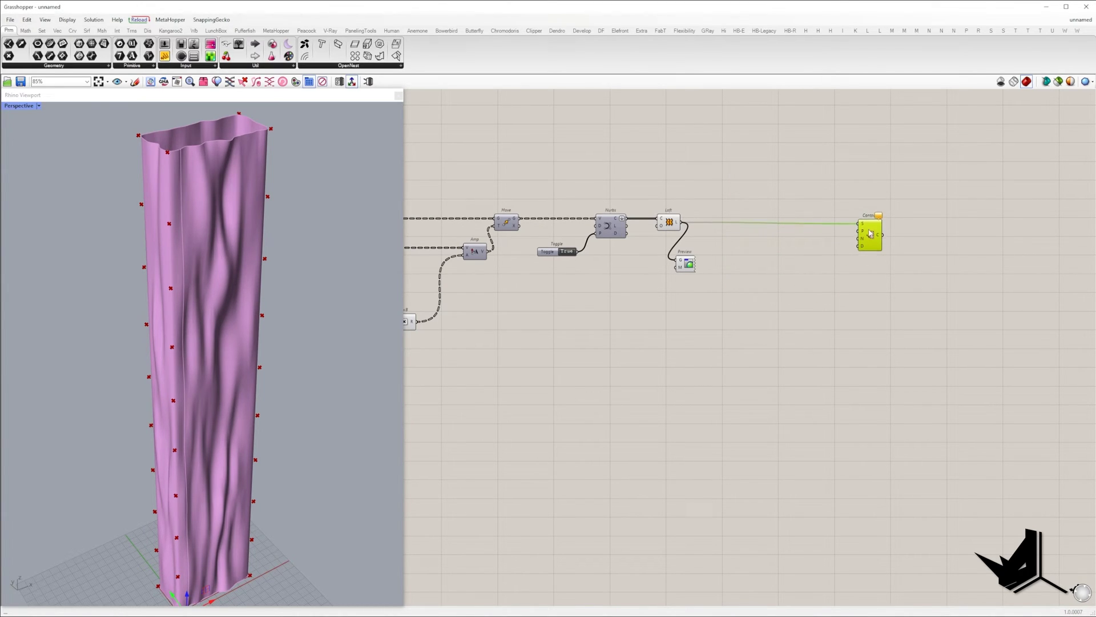
pyautogui.rightClick(868, 234)
# - Add a Point parameter linked to the tower's base point and set its incoming wire display to Hidden
pyautogui.click(816, 251)
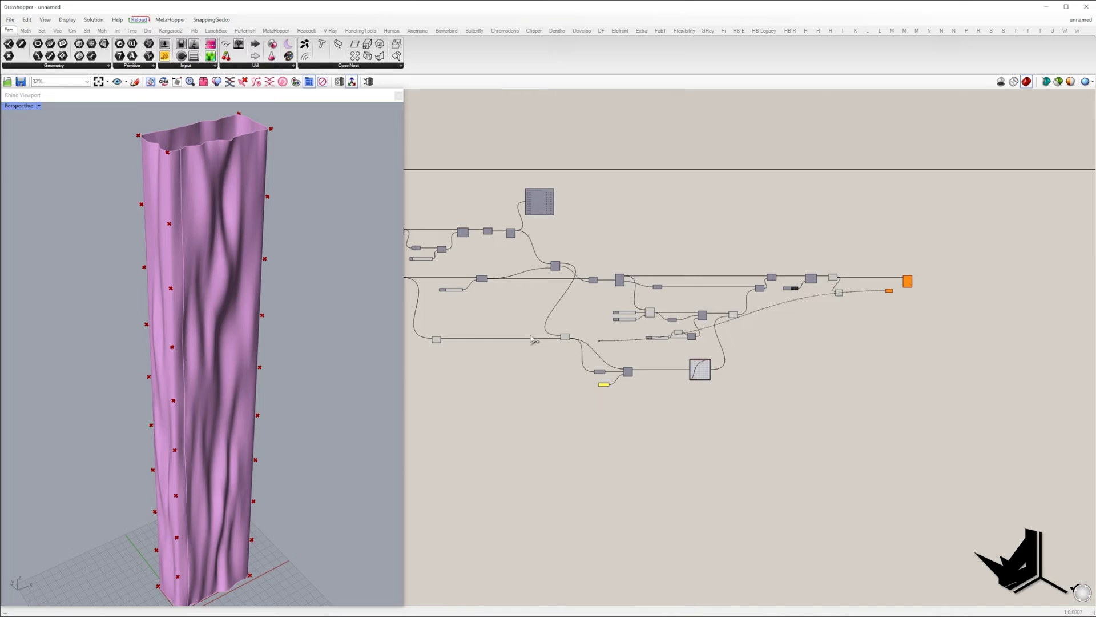
pyautogui.scroll(5, 993, 287)
pyautogui.rightClick(665, 297)
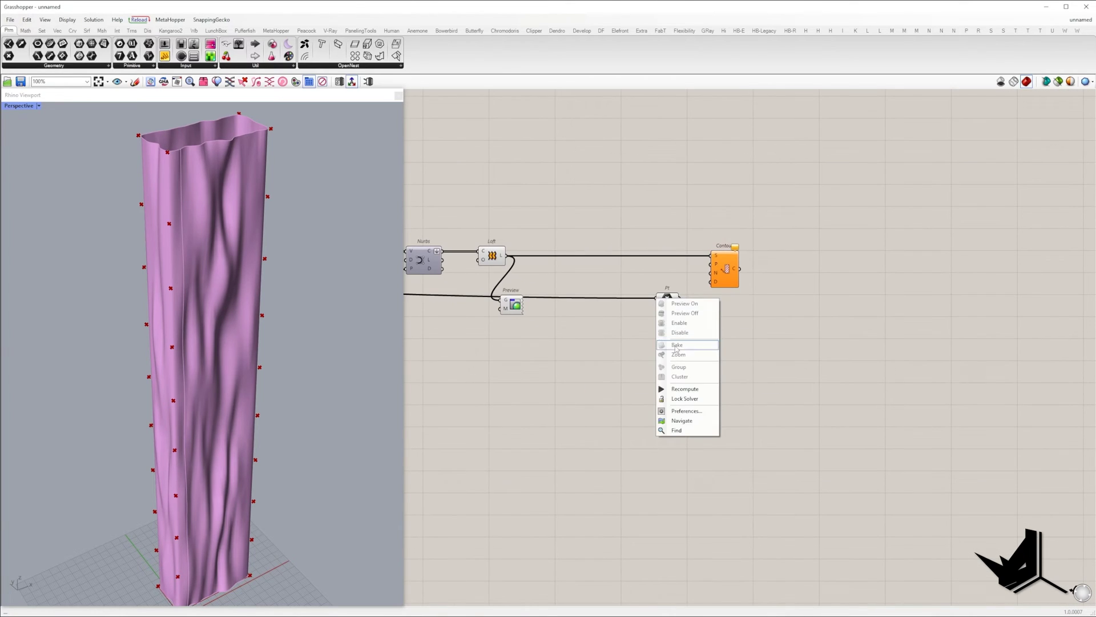
pyautogui.rightClick(662, 297)
pyautogui.moveTo(699, 345)
pyautogui.click(799, 365)
# - Feed the Point parameter and a new Unit Z vector to the Contour's point and direction inputs
pyautogui.rightClick(711, 268)
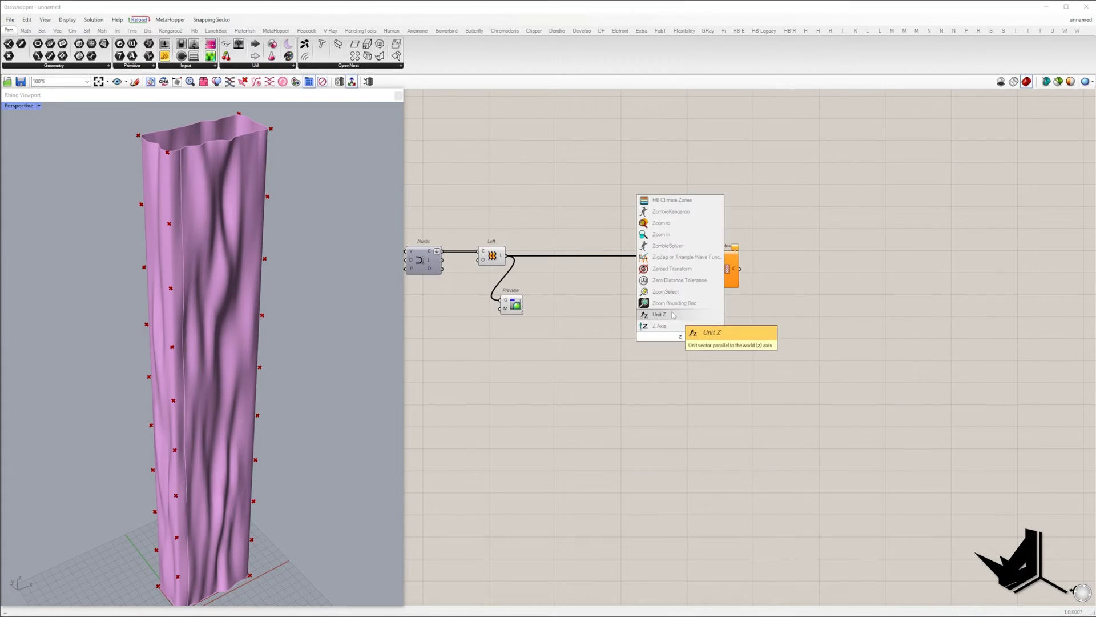
pyautogui.click(672, 331)
pyautogui.moveTo(724, 268); pyautogui.dragTo(782, 271)
# - Add a Division component and connect the tower height's domain-end slider to its A input
pyautogui.doubleClick(677, 362)
pyautogui.write('divis')
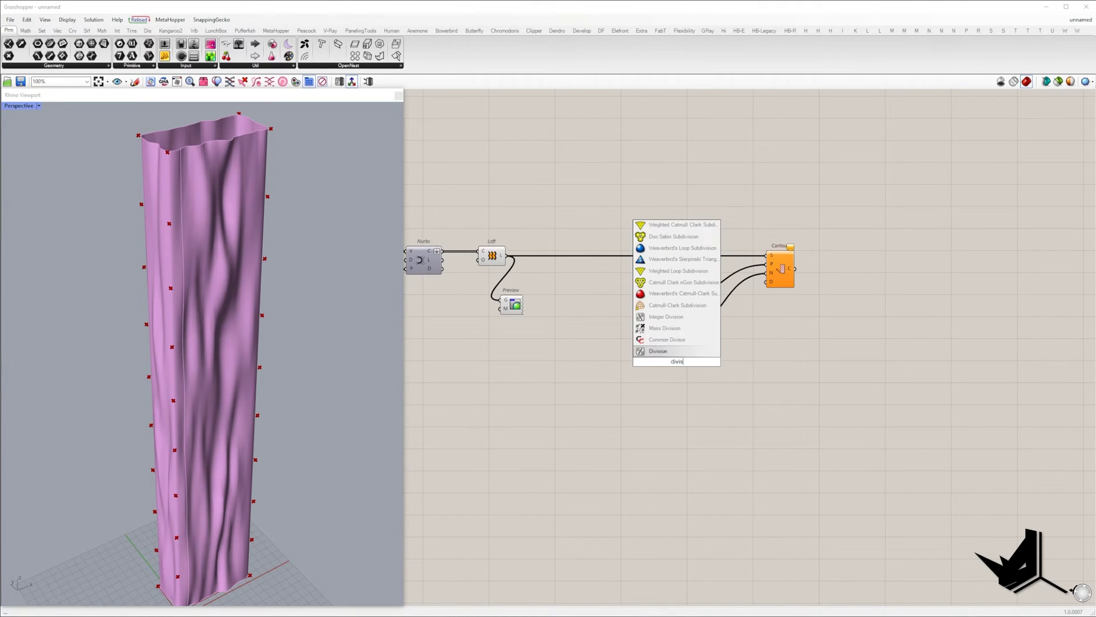
pyautogui.click(677, 352)
pyautogui.scroll(-7, 980, 364)
pyautogui.moveTo(662, 357); pyautogui.dragTo(752, 279)
pyautogui.scroll(7, 548, 340)
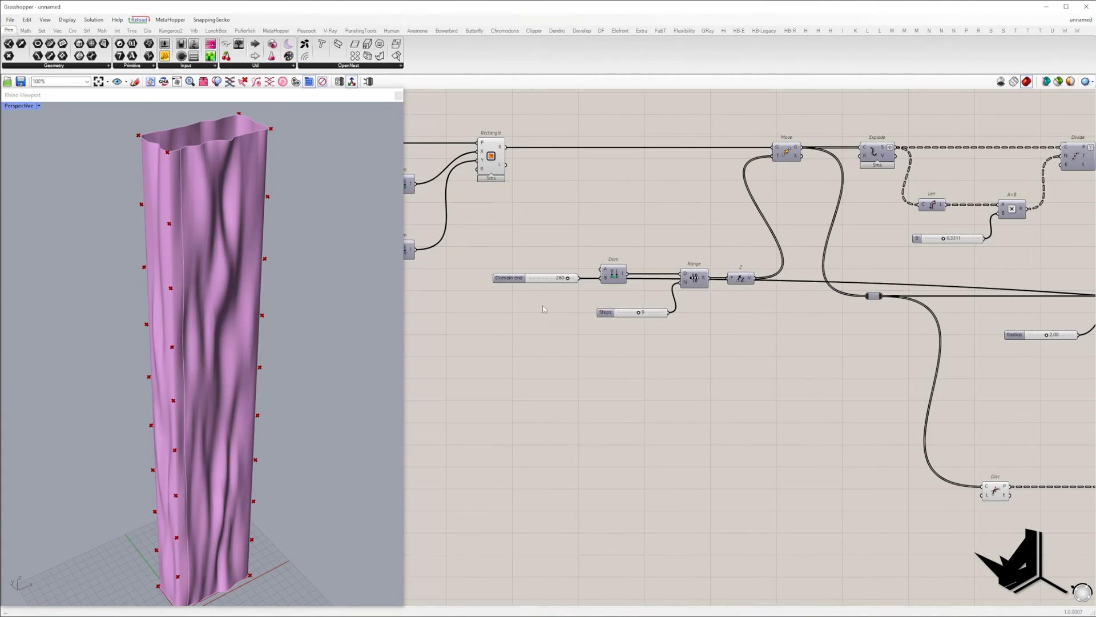
pyautogui.scroll(-7, 516, 332)
pyautogui.scroll(6, 845, 345)
pyautogui.scroll(2, 845, 344)
# - Add a number slider set to 84 as the Division's B input and feed the quotient to the Contour's distance
pyautogui.doubleClick(673, 345)
pyautogui.press('Return')
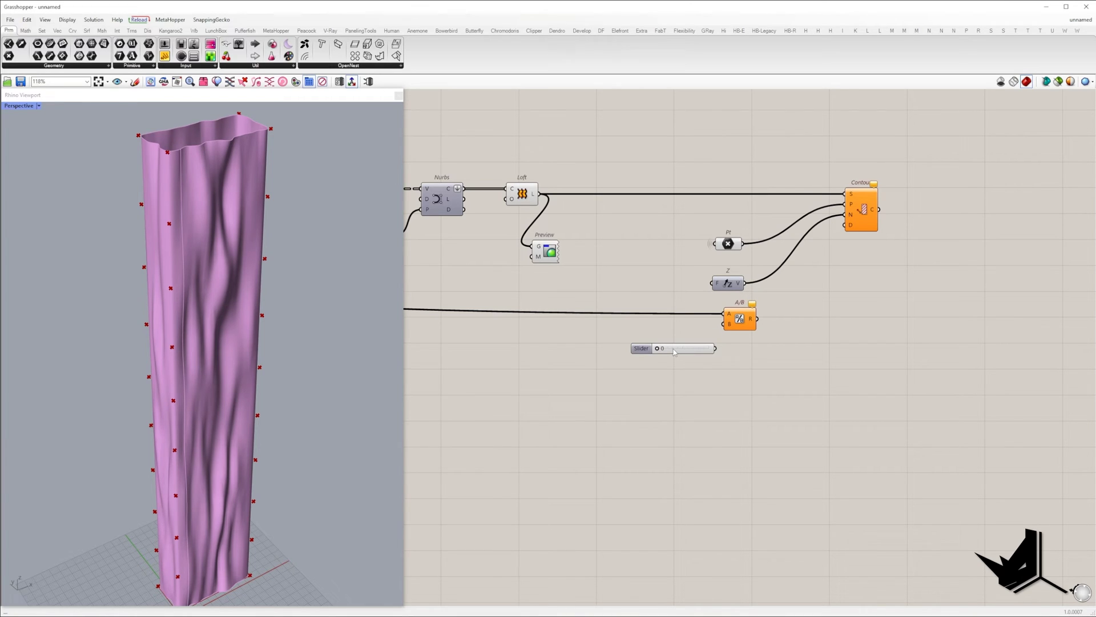
pyautogui.click(859, 219)
pyautogui.scroll(10, 295, 171)
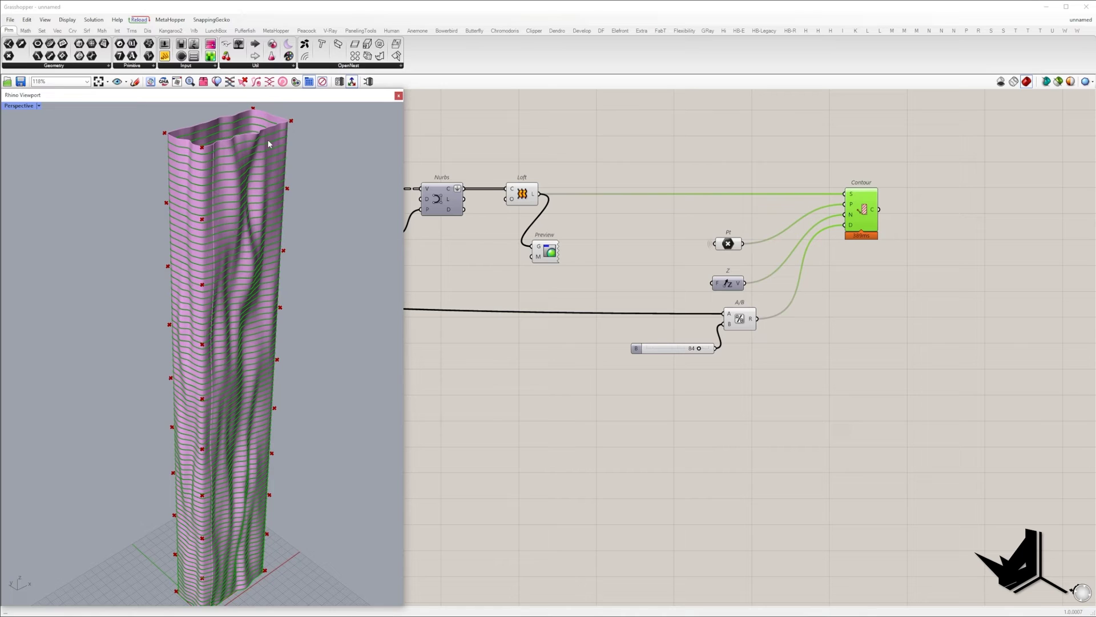
pyautogui.scroll(-6, 294, 177)
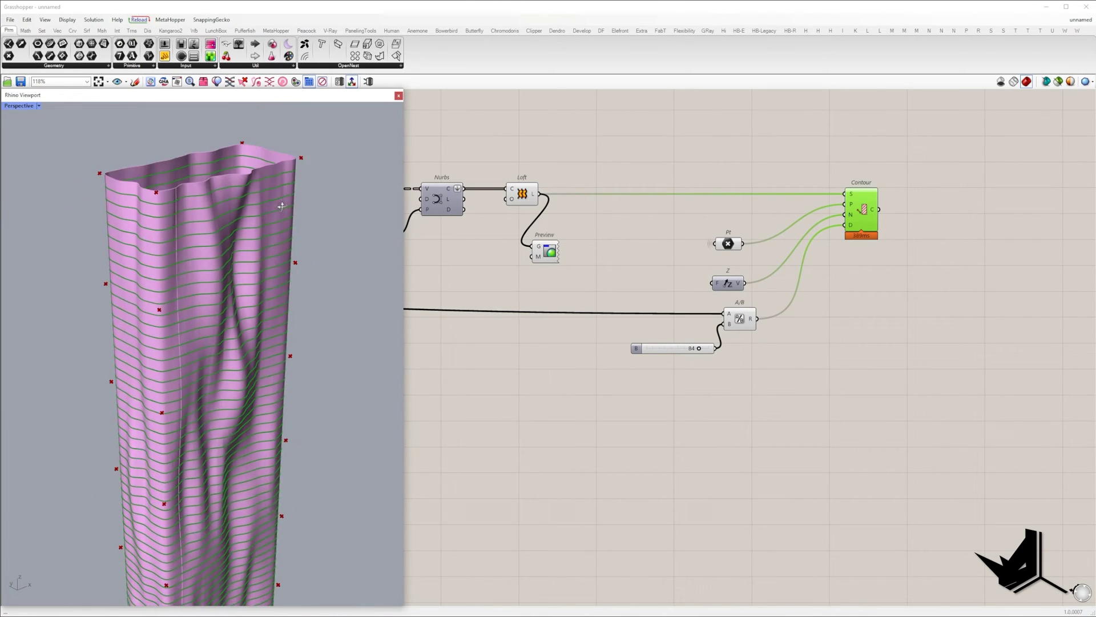
pyautogui.moveTo(282, 207); pyautogui.dragTo(250, 247, button='right')
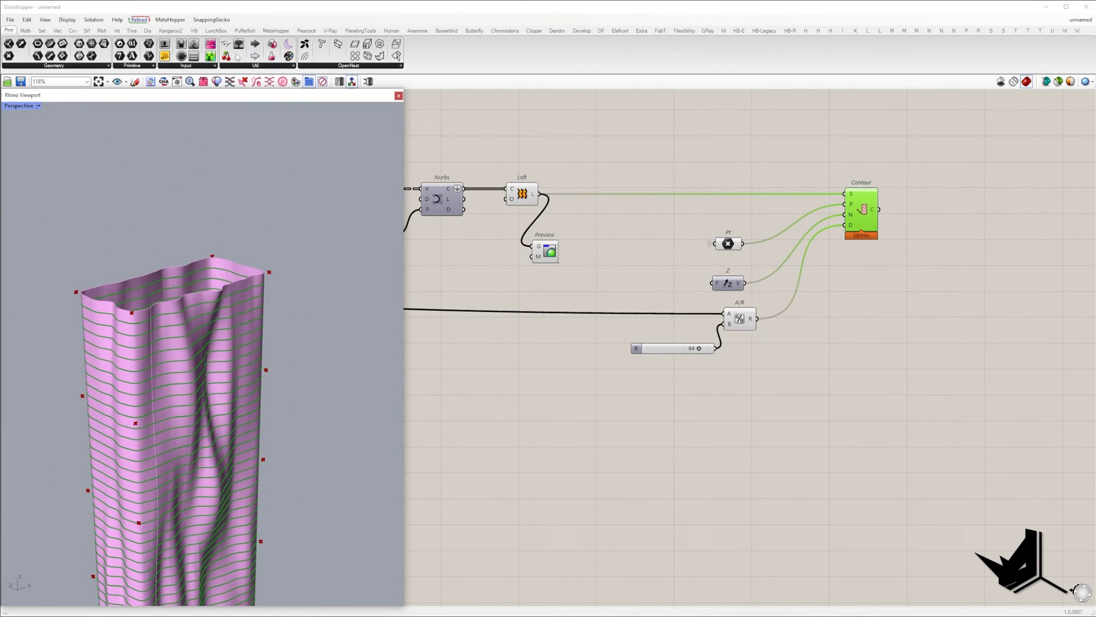
# - Insert a panel between the Division result and the Contour's distance input, moving Contour to make room
pyautogui.moveTo(165, 55); pyautogui.dragTo(840, 333)
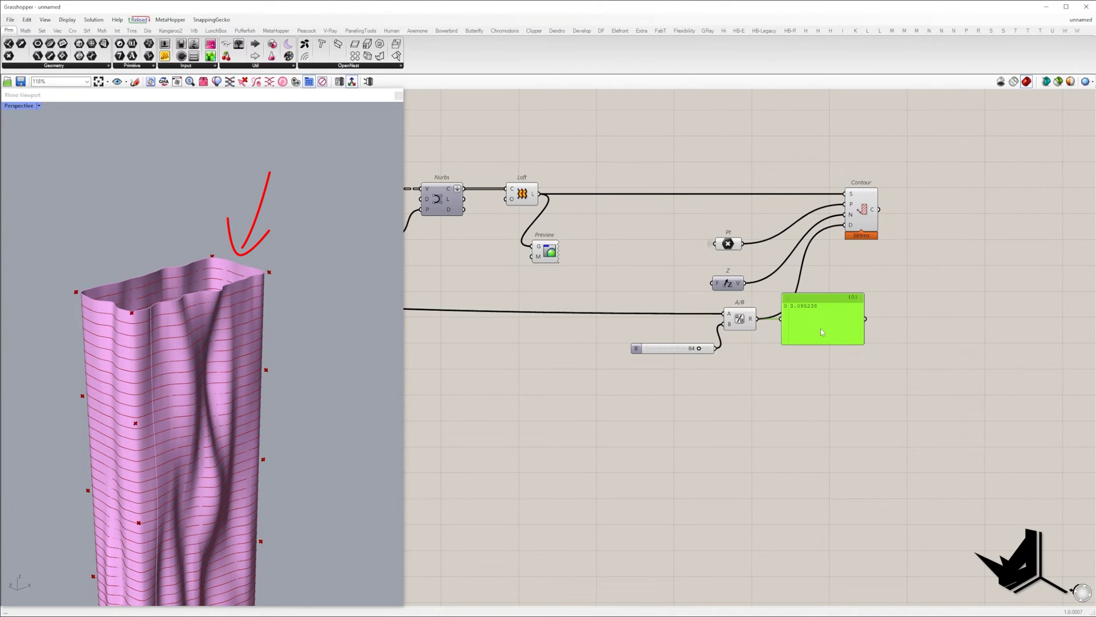
pyautogui.moveTo(820, 332); pyautogui.dragTo(817, 332)
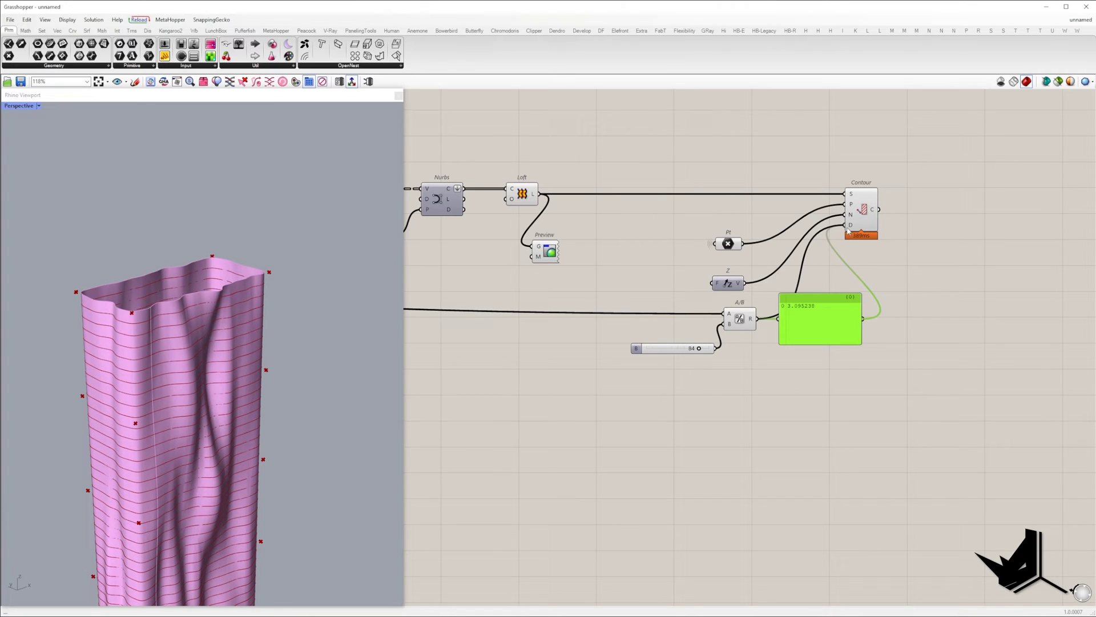
pyautogui.moveTo(862, 223); pyautogui.dragTo(895, 223)
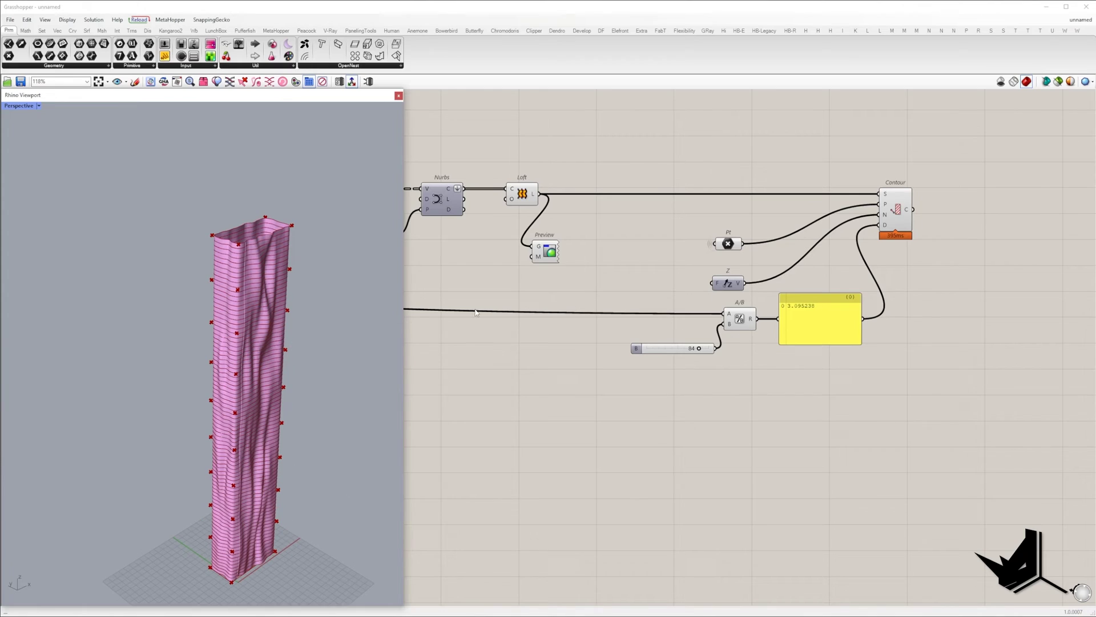
# - Add an Offset Curve component and feed the base Rectangle's output to its curve input
pyautogui.scroll(-5, 742, 342)
pyautogui.scroll(5, 571, 343)
pyautogui.doubleClick(717, 261)
pyautogui.write('offse')
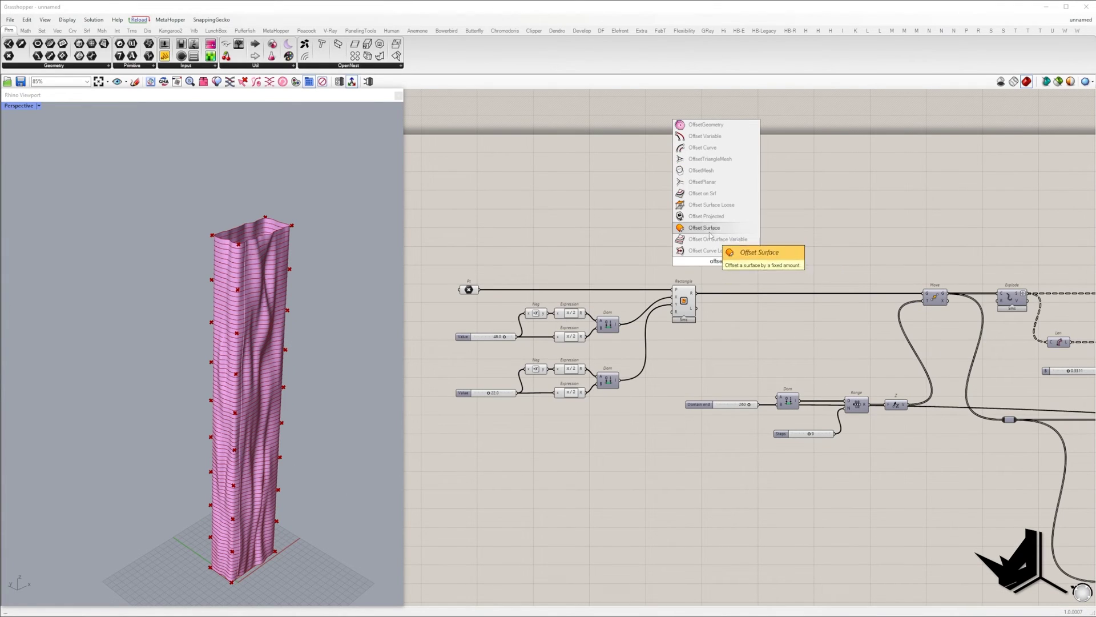
pyautogui.click(703, 147)
# - Add a number slider with a range of 0 to 3 and set it to 1.500
pyautogui.doubleClick(677, 194)
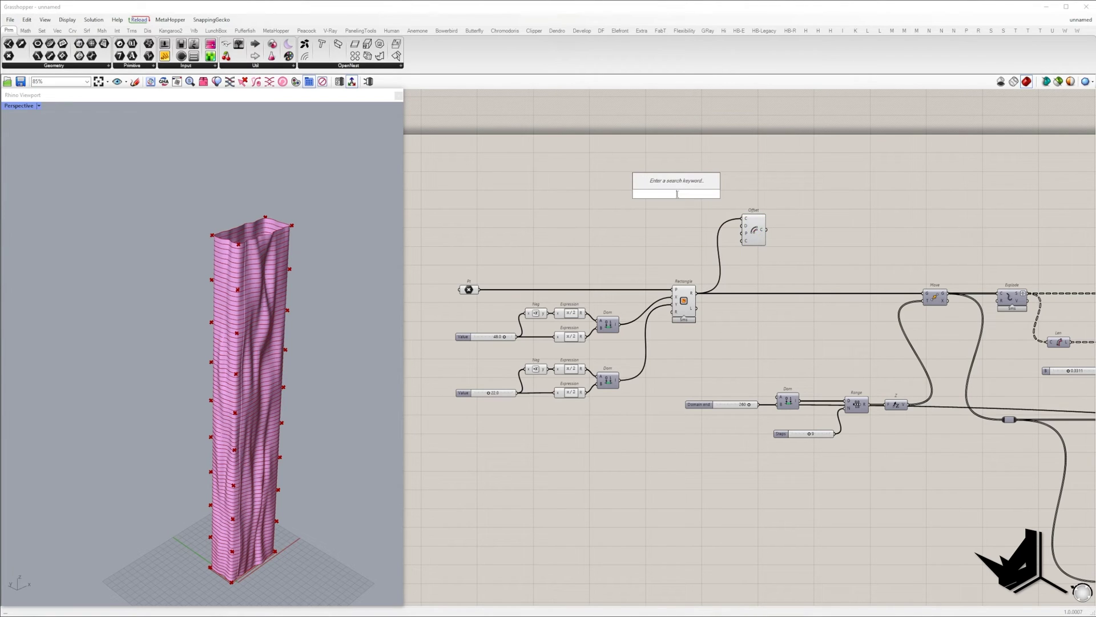
pyautogui.write('0<1')
pyautogui.press('Return')
pyautogui.doubleClick(674, 195)
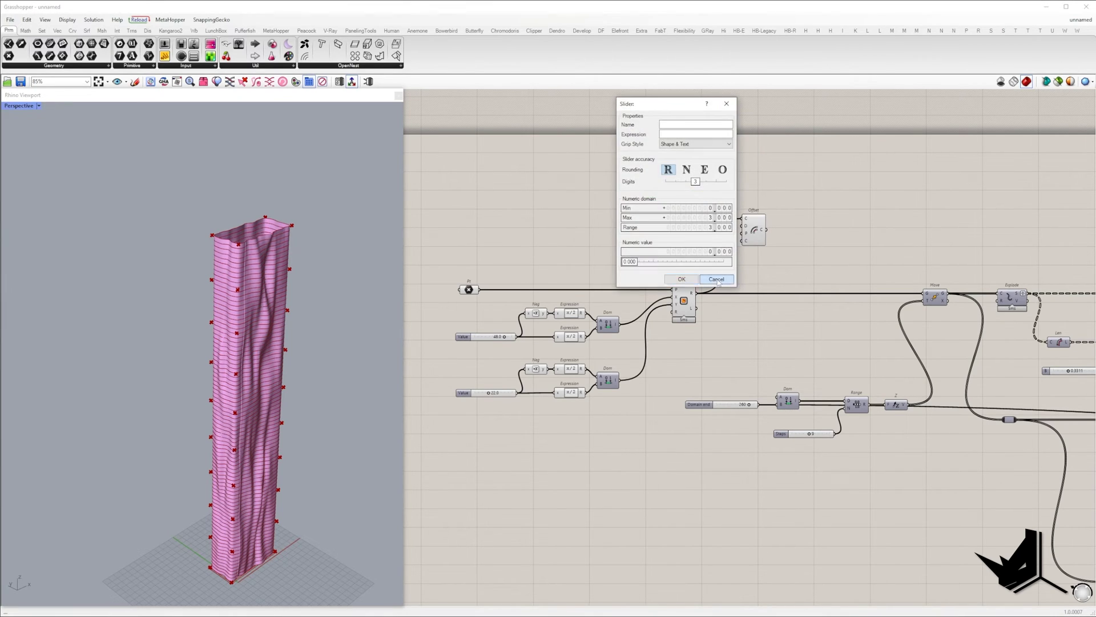
pyautogui.click(718, 278)
pyautogui.scroll(5, 700, 231)
pyautogui.doubleClick(663, 136)
pyautogui.write('1.5')
pyautogui.press('Return')
# - Add a Negative component and route the 1.500 slider through it into the Offset's distance input
pyautogui.doubleClick(701, 176)
pyautogui.write('neg')
pyautogui.click(697, 164)
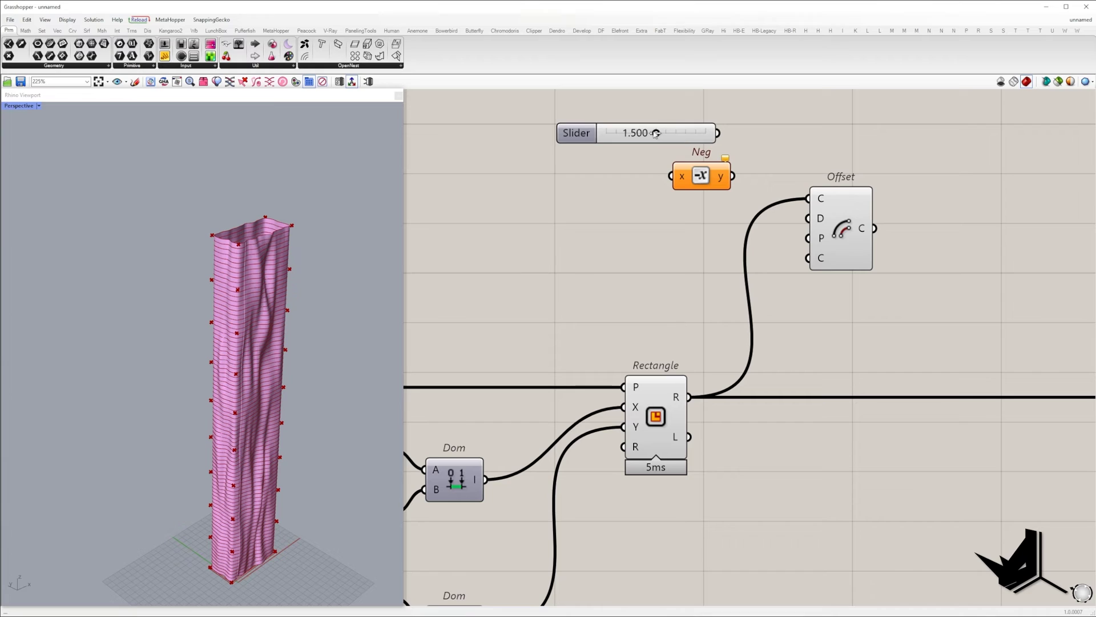
pyautogui.moveTo(690, 133); pyautogui.dragTo(672, 175)
pyautogui.moveTo(701, 177); pyautogui.dragTo(808, 218)
pyautogui.moveTo(837, 230); pyautogui.dragTo(871, 230)
pyautogui.moveTo(928, 247); pyautogui.dragTo(841, 264, button='right')
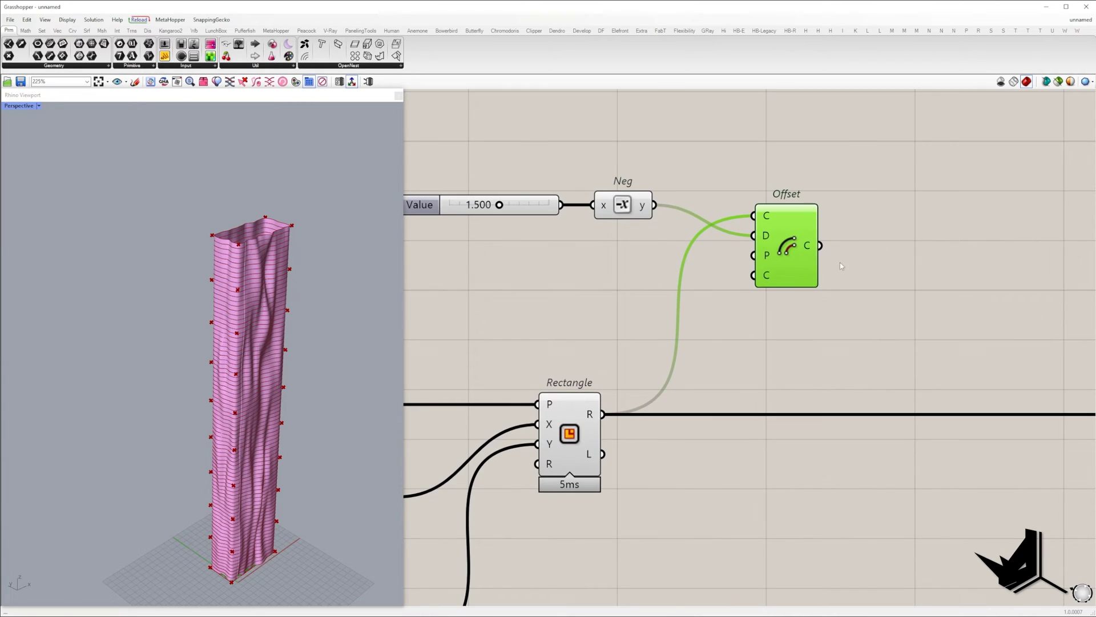
# - Add an Extrude component and connect the offset rectangle to its base input
pyautogui.moveTo(343, 348); pyautogui.dragTo(352, 227, button='right')
pyautogui.scroll(7, 319, 362)
pyautogui.doubleClick(893, 274)
pyautogui.write('extr')
pyautogui.click(879, 261)
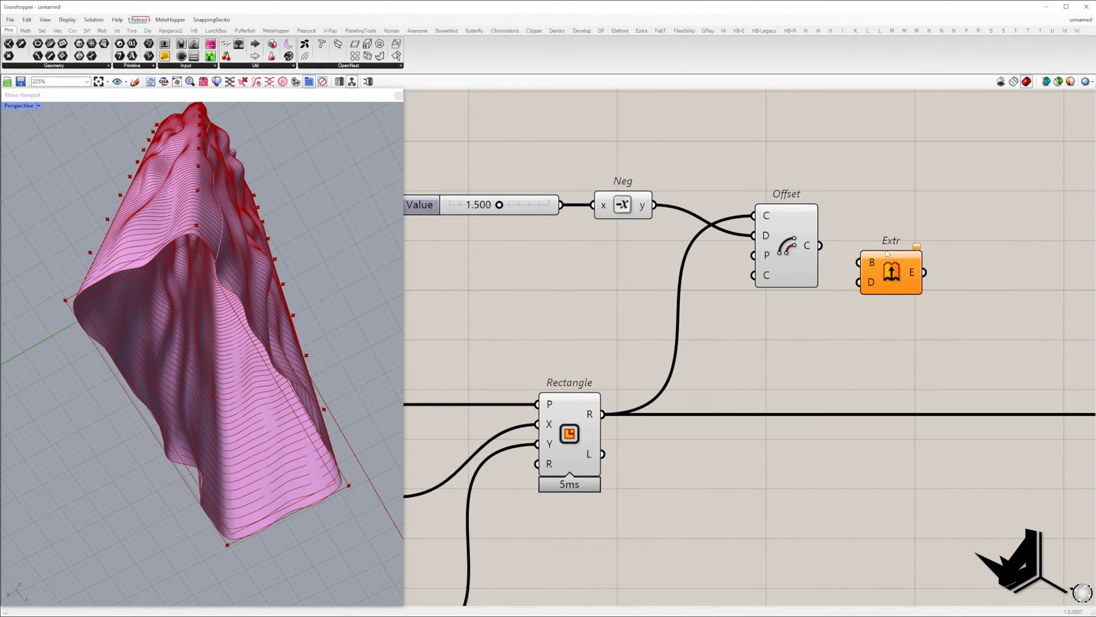
pyautogui.scroll(-3, 865, 272)
pyautogui.moveTo(820, 246); pyautogui.dragTo(813, 500)
# - Add a Unit Z vector driven by the tower height slider and connect it to the Extrude's direction
pyautogui.doubleClick(912, 282)
pyautogui.write('z')
pyautogui.click(898, 270)
pyautogui.moveTo(762, 503); pyautogui.dragTo(713, 505)
pyautogui.moveTo(941, 266); pyautogui.dragTo(947, 266)
# - Duplicate the Contour component with its point, direction and distance wires, and feed the extruded offset rectangle to the copy's shape input
pyautogui.scroll(-6, 268, 257)
pyautogui.moveTo(268, 257); pyautogui.dragTo(277, 349, button='right')
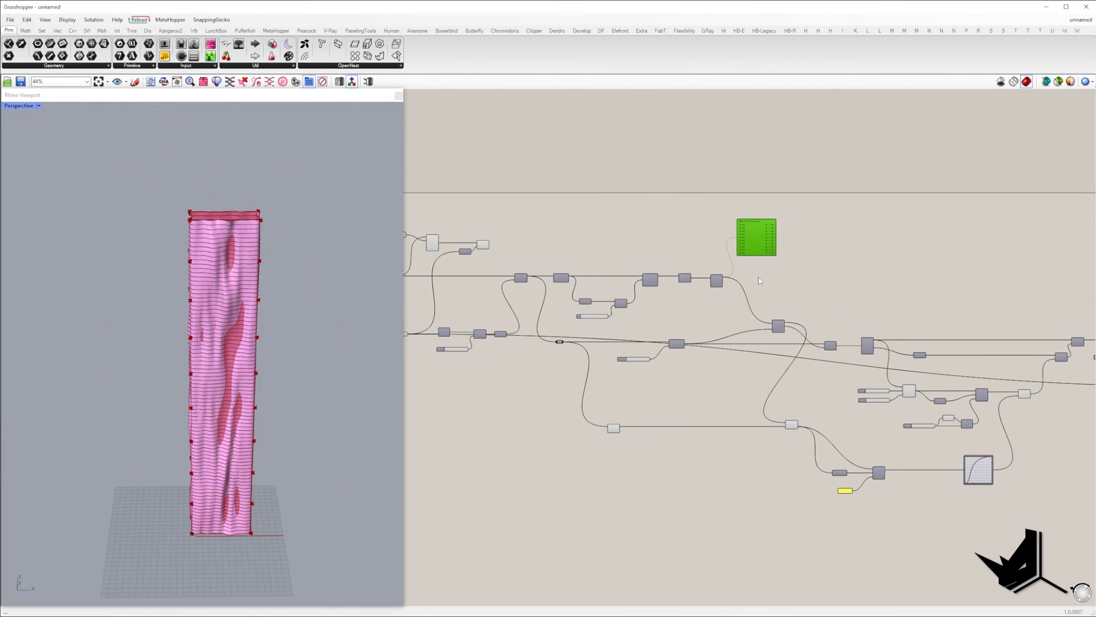
pyautogui.keyDown('alt'); pyautogui.moveTo(886, 334); pyautogui.dragTo(892, 230); pyautogui.keyUp('alt')
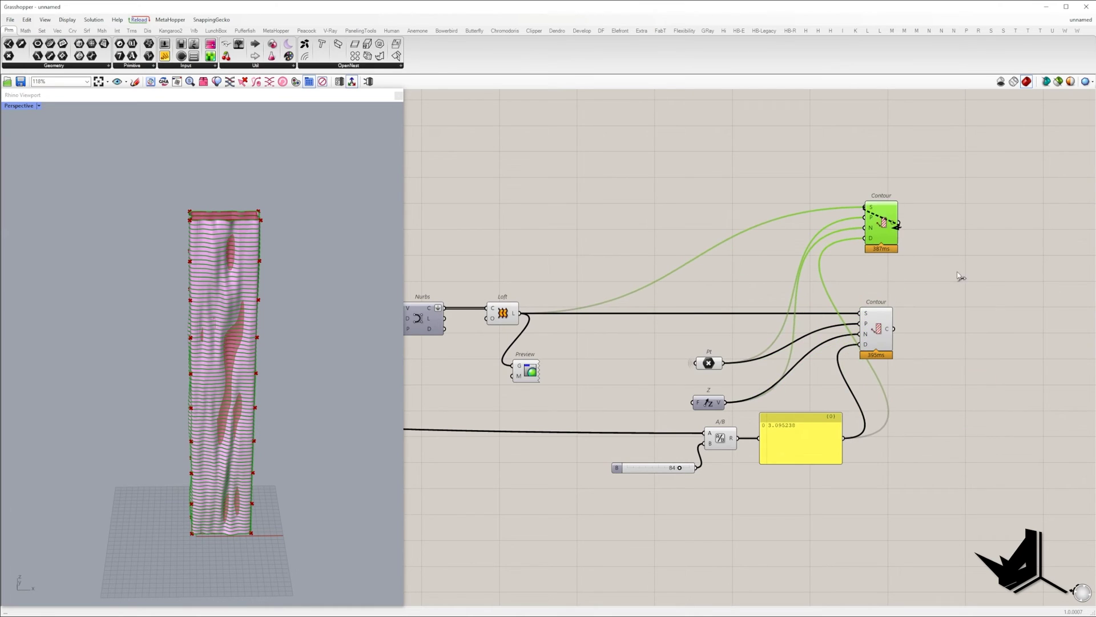
pyautogui.scroll(-7, 959, 277)
pyautogui.scroll(3, 481, 252)
pyautogui.moveTo(438, 243); pyautogui.dragTo(439, 241)
pyautogui.scroll(-2, 439, 240)
pyautogui.moveTo(999, 302); pyautogui.dragTo(748, 303, button='right')
pyautogui.scroll(4, 874, 312)
# - Select both Contour components and move them together farther from their input components
pyautogui.moveTo(672, 260); pyautogui.dragTo(656, 337)
pyautogui.moveTo(672, 316); pyautogui.dragTo(716, 316)
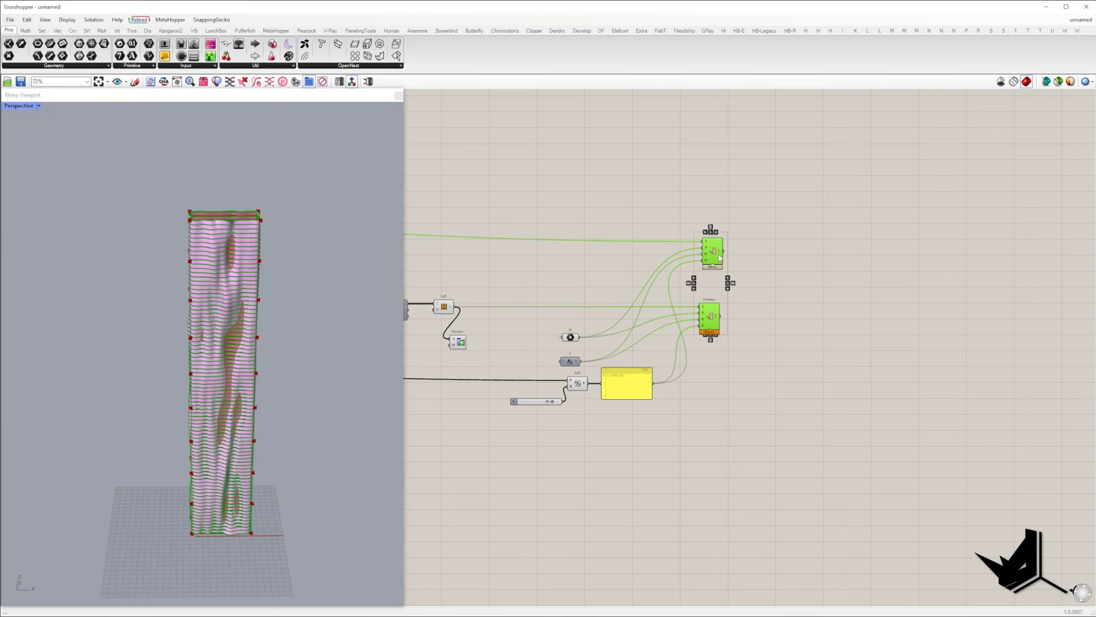
pyautogui.click(802, 216)
# - Offset the extrusion Contour's curves with an Offset Curve component whose Distance slider is set to 0.300
pyautogui.moveTo(274, 245); pyautogui.dragTo(326, 291, button='right')
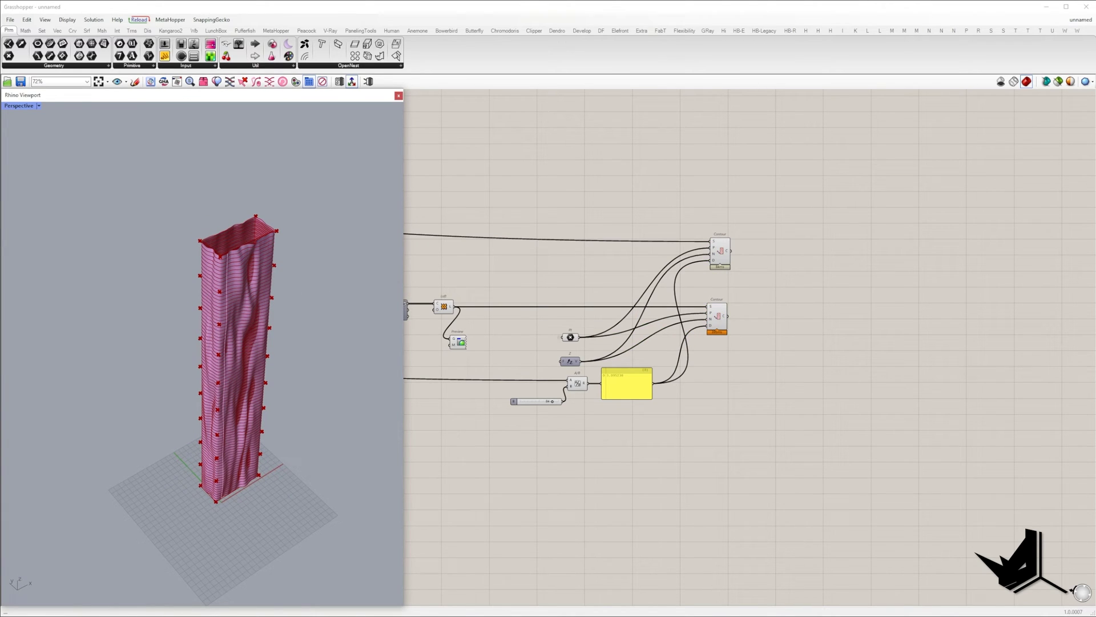
pyautogui.moveTo(240, 303)
pyautogui.mouseDown(button='right')
pyautogui.moveTo(152, 272)
pyautogui.moveTo(237, 295)
pyautogui.mouseUp(button='right')
pyautogui.scroll(15, 207, 259)
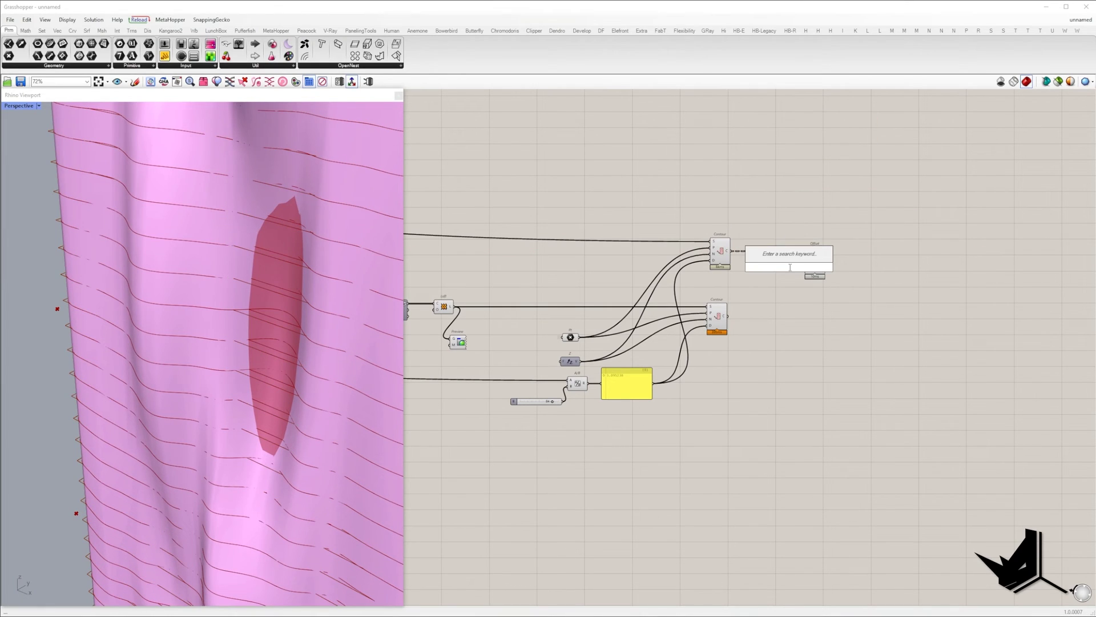
pyautogui.press('Return')
pyautogui.scroll(4, 823, 259)
pyautogui.doubleClick(762, 274)
pyautogui.write('0.3')
pyautogui.moveTo(810, 274); pyautogui.dragTo(826, 255)
pyautogui.click(844, 260)
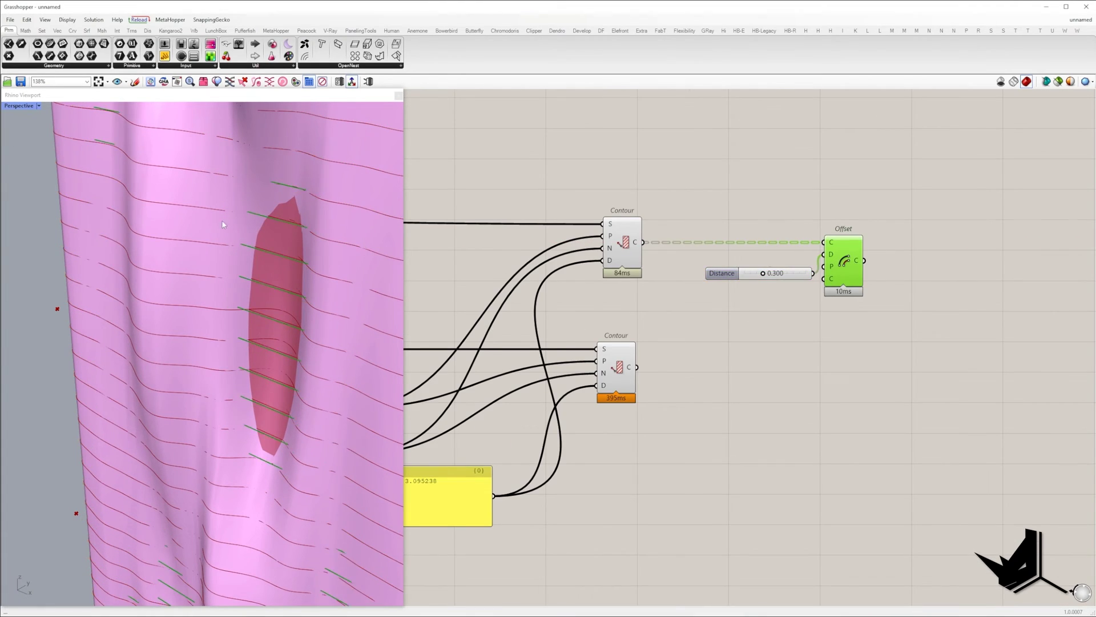
# - Simplify the curve outputs of the new Offset and the facade loft's Contour
pyautogui.moveTo(225, 223); pyautogui.dragTo(203, 257, button='right')
pyautogui.moveTo(858, 264); pyautogui.dragTo(765, 255, button='right')
pyautogui.rightClick(539, 362)
pyautogui.click(564, 428)
# - Add a Merge component, feeding the offset core curves to D1 and the facade contour curves to D2
pyautogui.doubleClick(707, 386)
pyautogui.write('mer')
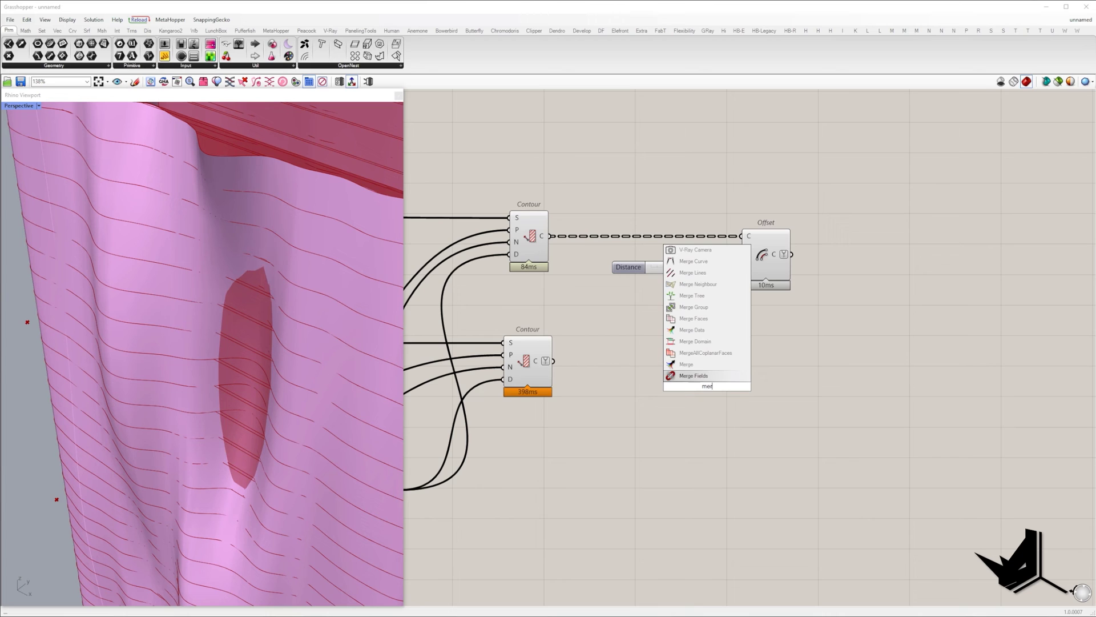
pyautogui.click(706, 375)
pyautogui.moveTo(578, 379); pyautogui.dragTo(552, 361)
pyautogui.moveTo(718, 384); pyautogui.dragTo(866, 358)
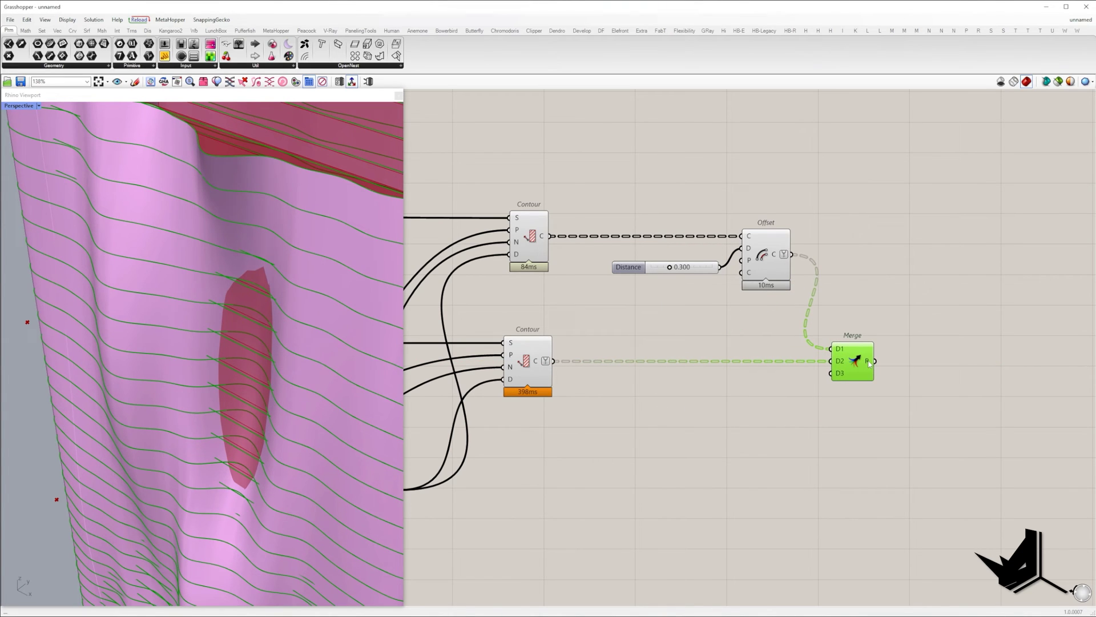
# - Add a Region Union component and connect the Merge result to its curves input
pyautogui.moveTo(877, 364); pyautogui.dragTo(774, 361, button='right')
pyautogui.doubleClick(811, 339)
pyautogui.write('union')
pyautogui.click(812, 329)
pyautogui.moveTo(771, 357); pyautogui.dragTo(836, 365)
# - Add a Planar component on the facade contours and feed its plane output to the Region Union's plane input
pyautogui.moveTo(787, 384); pyautogui.dragTo(896, 359, button='right')
pyautogui.doubleClick(819, 409)
pyautogui.write('planar')
pyautogui.press('Return')
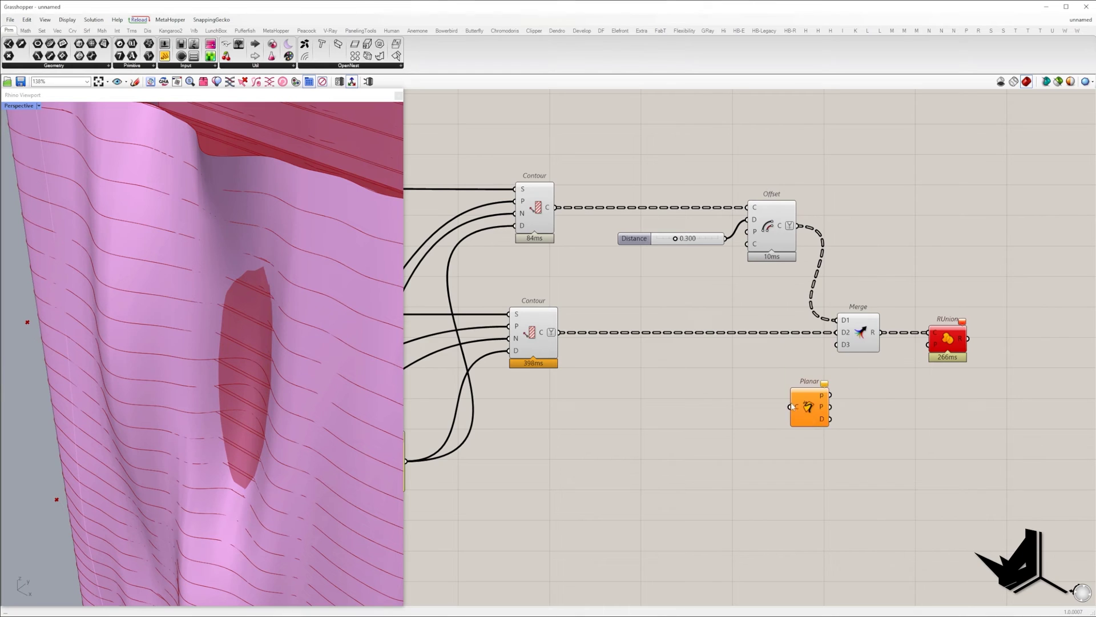
pyautogui.moveTo(560, 332); pyautogui.dragTo(793, 404)
pyautogui.moveTo(826, 403); pyautogui.dragTo(928, 332)
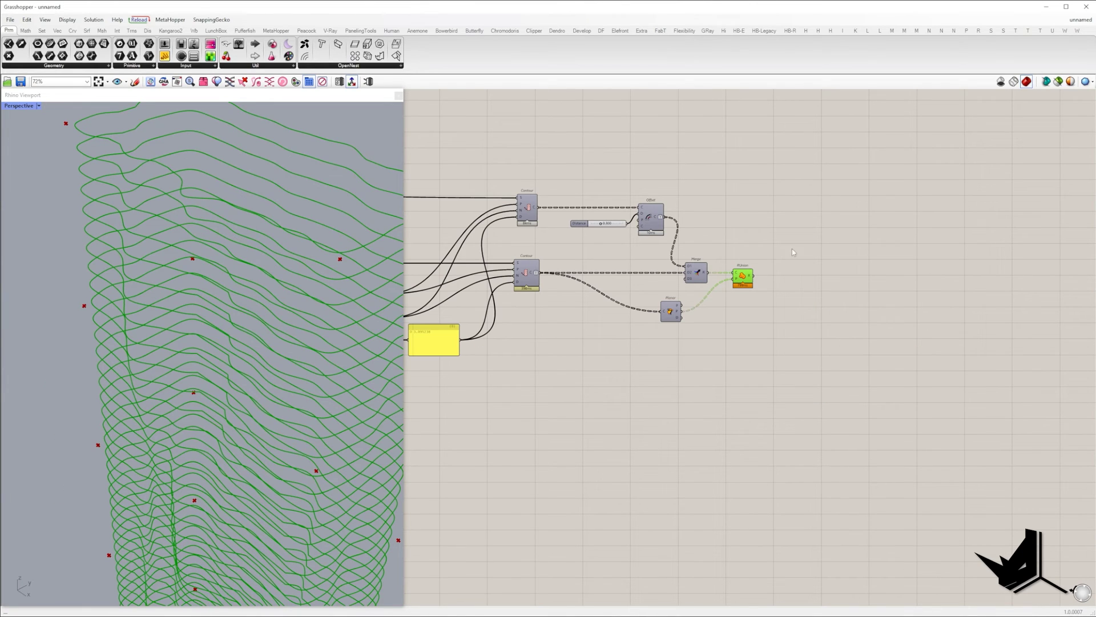
# - Add a Boundary Surfaces component to turn the Region Union curves into floor surfaces
pyautogui.doubleClick(766, 256)
pyautogui.write('bound')
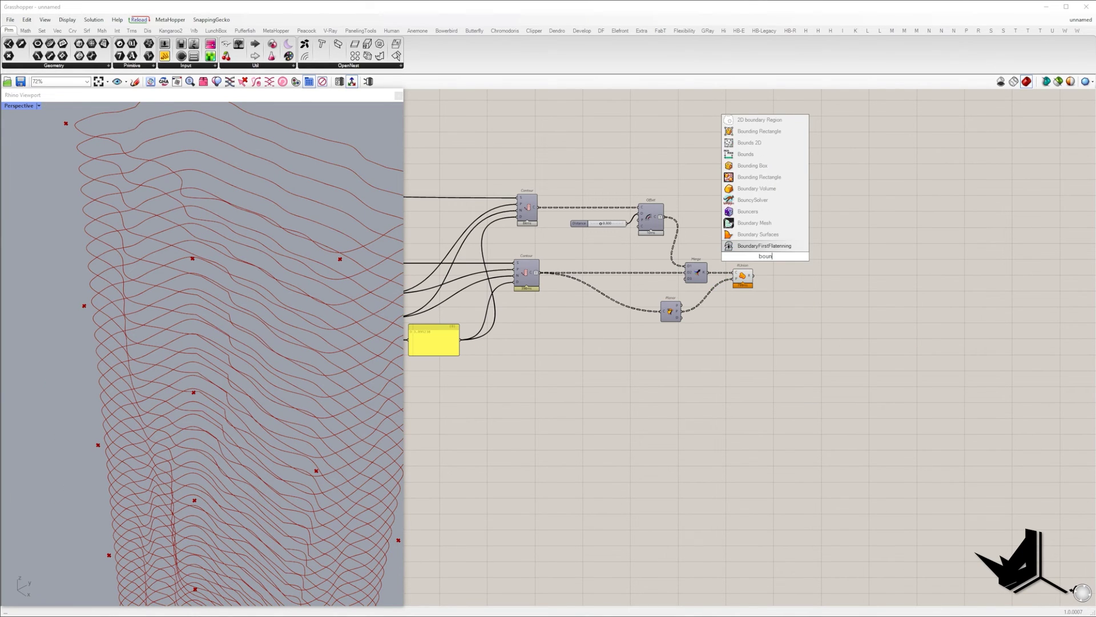
pyautogui.click(762, 247)
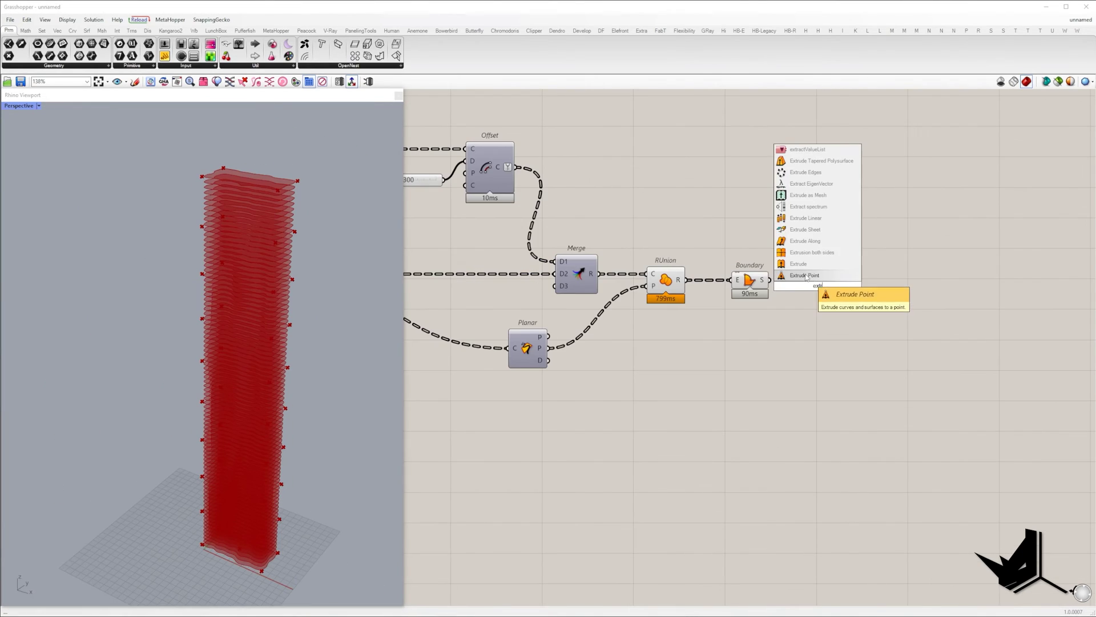
# - Extrude the boundary surfaces along a Unit Z vector driven by a number slider entered as 0<0.2
pyautogui.click(799, 294)
pyautogui.moveTo(854, 320); pyautogui.dragTo(891, 292)
pyautogui.doubleClick(749, 357)
pyautogui.write('0')
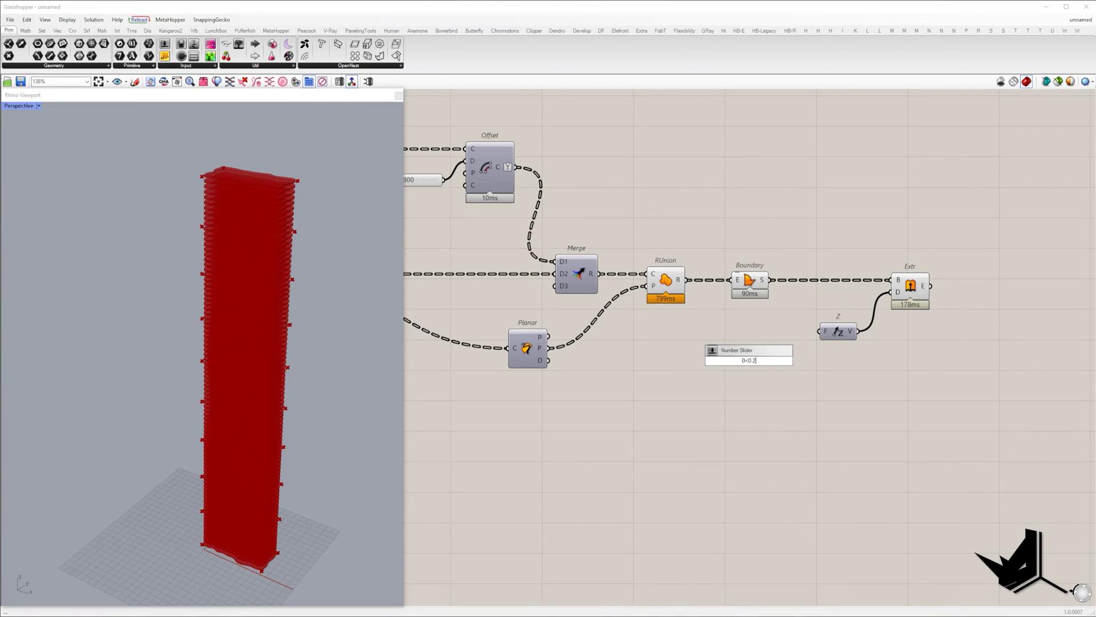
pyautogui.write('<0.2')
pyautogui.press('Return')
pyautogui.moveTo(822, 337); pyautogui.dragTo(685, 240)
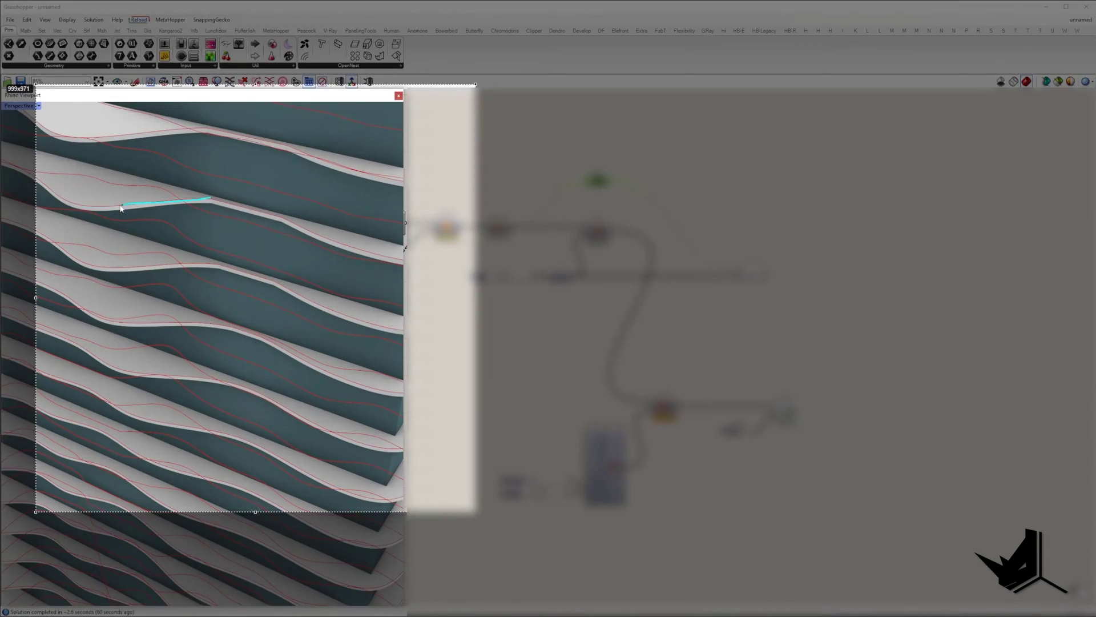
# - Mark lines along the slab edges on a screen capture of the facade close-up
pyautogui.moveTo(53, 146); pyautogui.dragTo(208, 194)
pyautogui.moveTo(207, 169); pyautogui.dragTo(271, 185)
pyautogui.moveTo(286, 190); pyautogui.dragTo(286, 216)
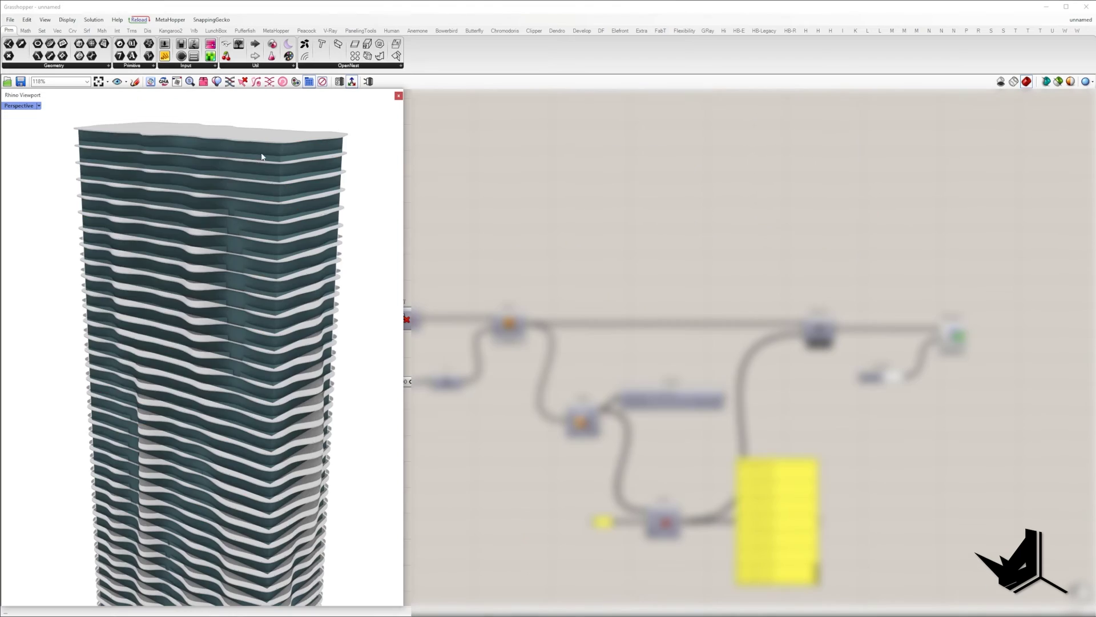
# - Capture the tower's upper part on screen and mark a line across its top floors
pyautogui.press('Print')
pyautogui.moveTo(52, 86); pyautogui.dragTo(386, 426)
pyautogui.moveTo(80, 145); pyautogui.dragTo(353, 153)
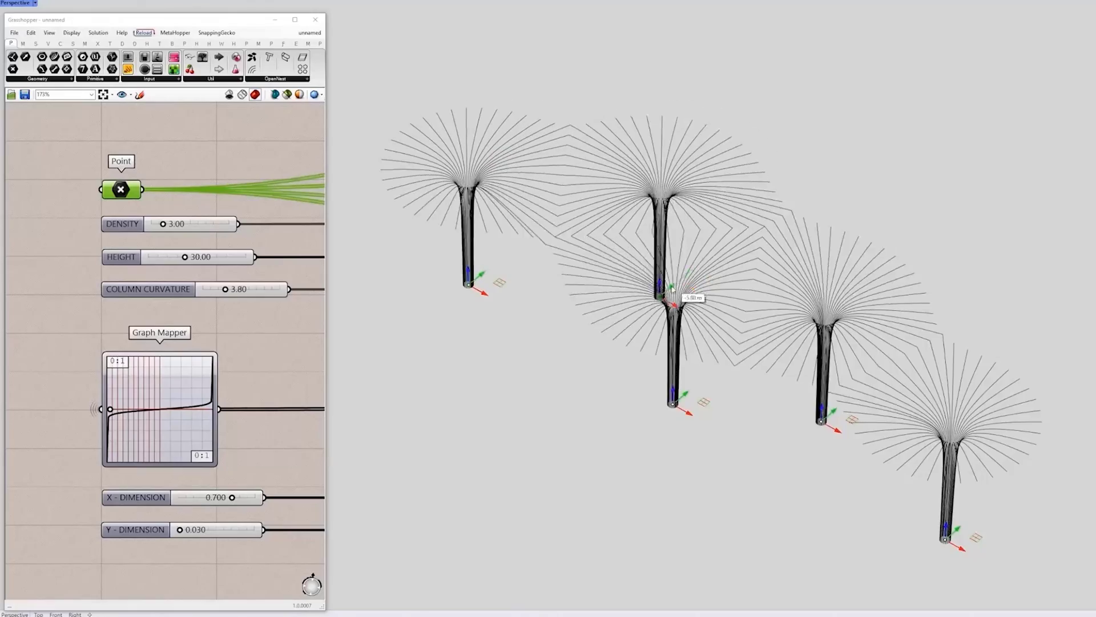
# - Set the canopy definition's Column Curvature slider to 5.30
pyautogui.moveTo(225, 289); pyautogui.dragTo(240, 290)
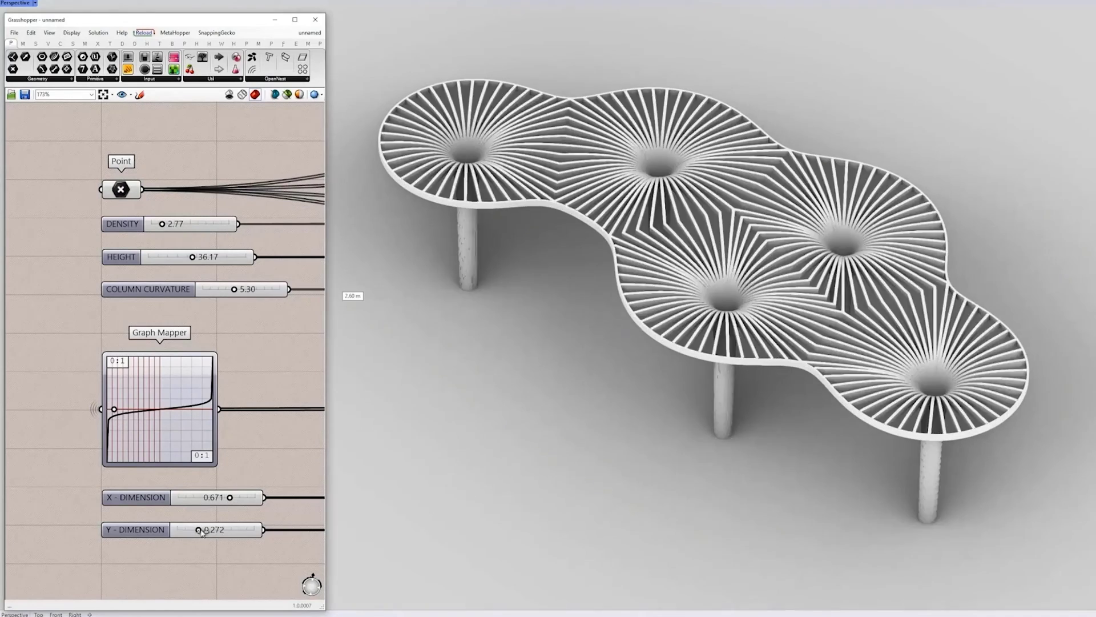